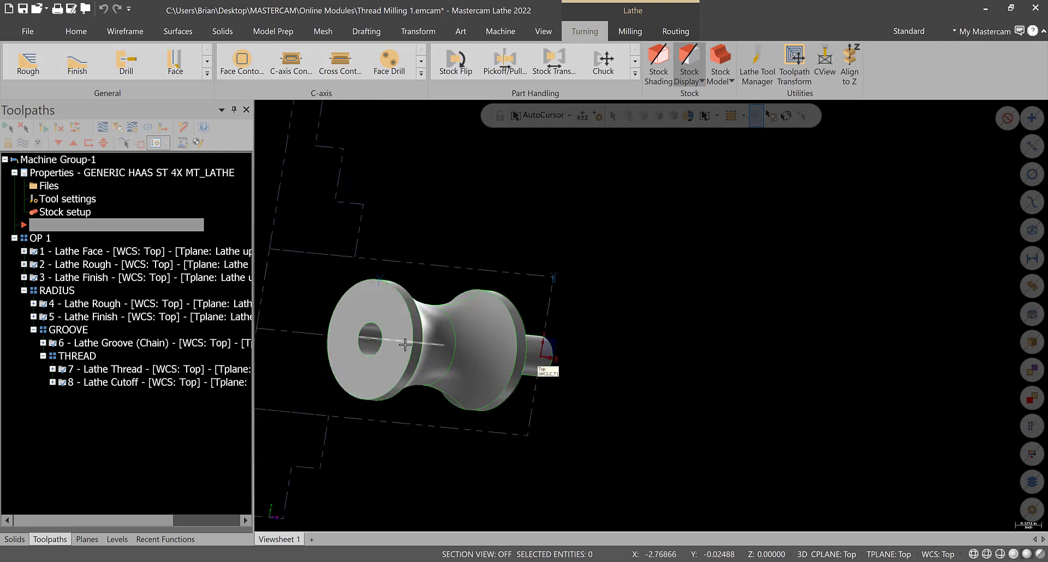
Orient the graphics view to Top (WCS).
middle_drag(416, 336, 452, 345)
scroll(452, 345, down, 2)
right_click(419, 211)
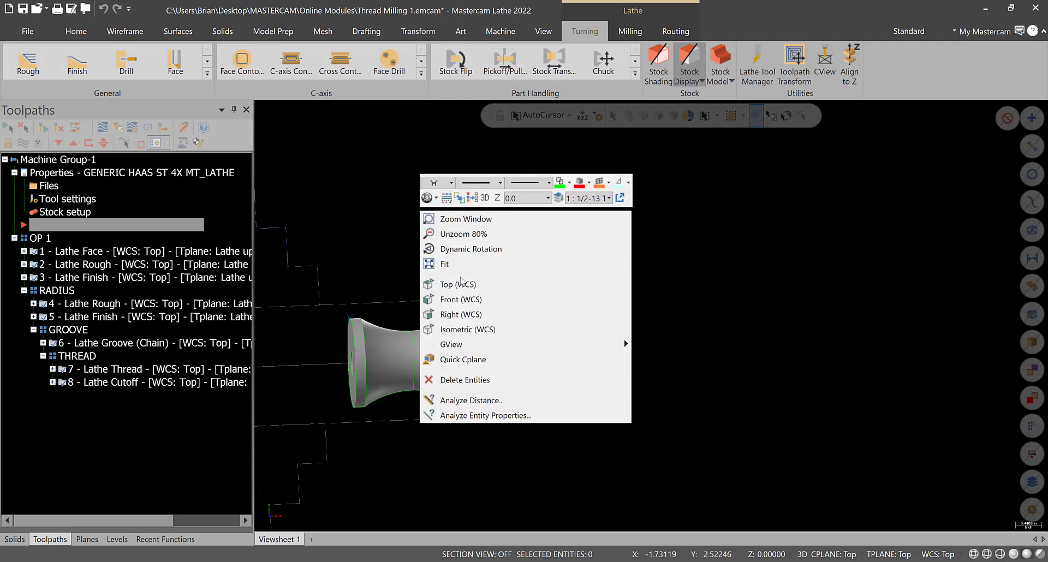
click(463, 286)
scroll(436, 319, up, 2)
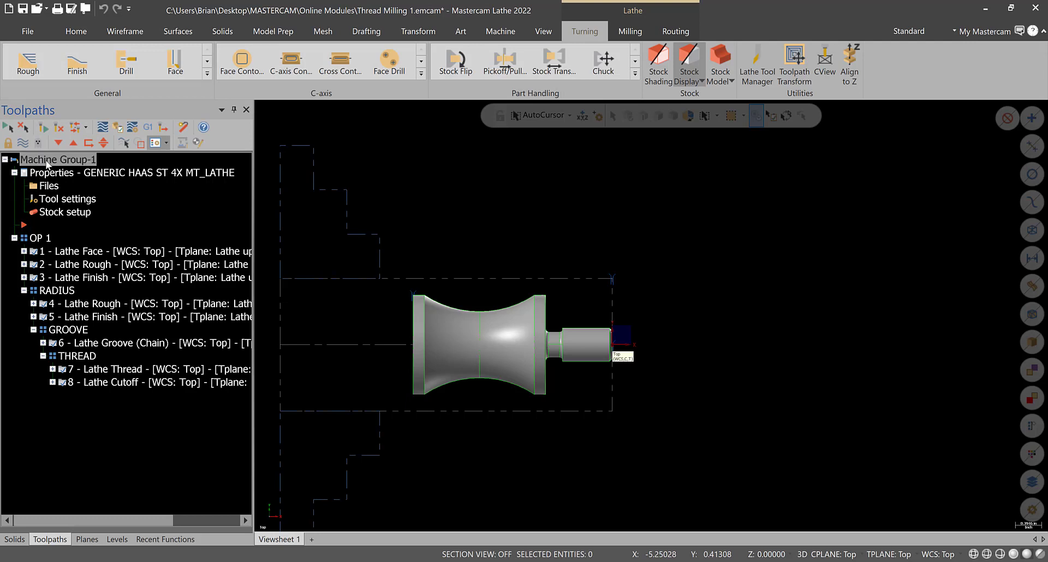
right_click(46, 160)
mouse_move(90, 230)
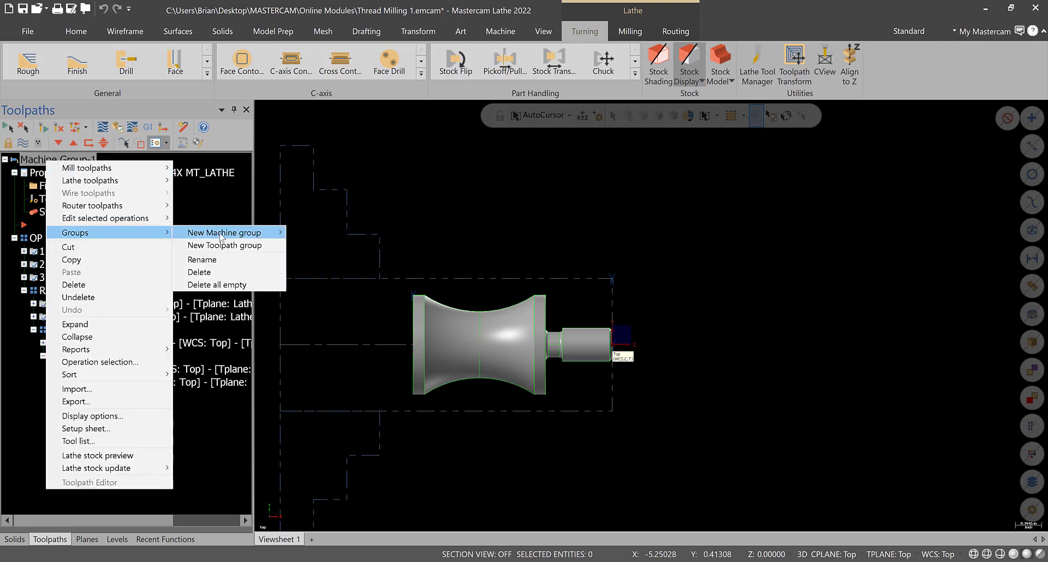
mouse_move(221, 234)
click(336, 238)
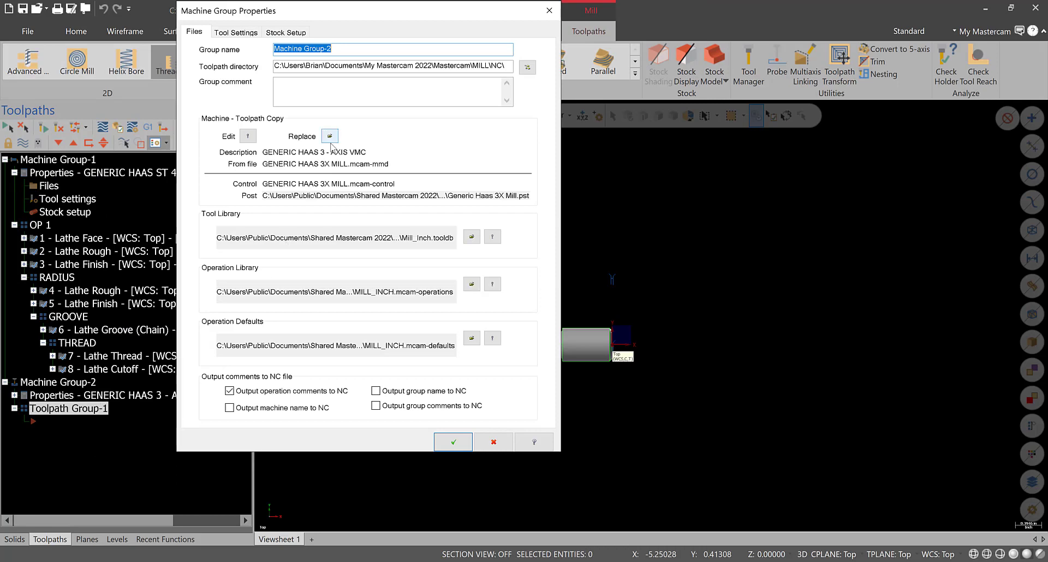
click(453, 442)
click(55, 384)
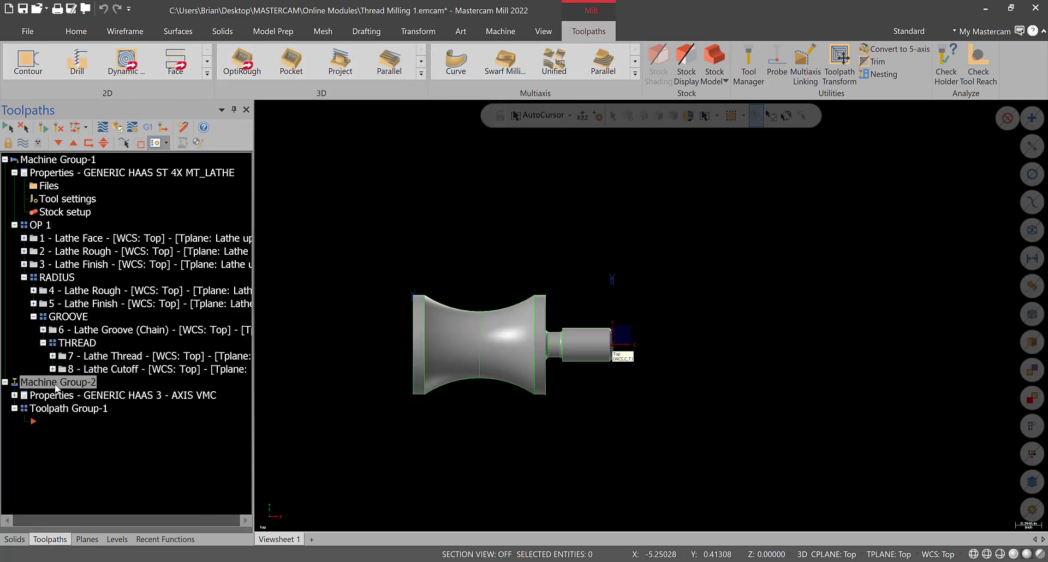
key(Delete)
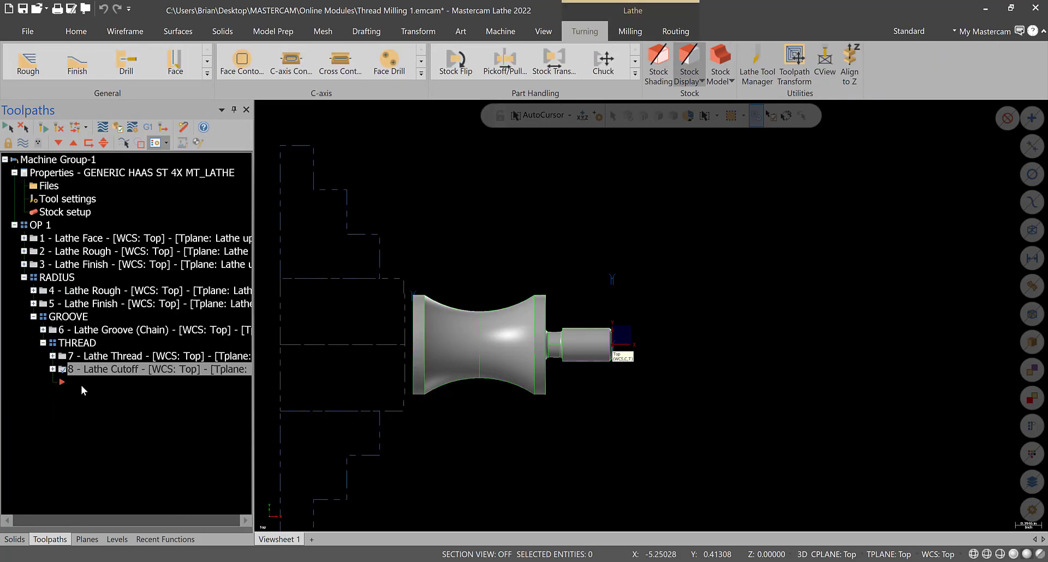
Add a mill machine group using the GENERIC HAAS 3X MILL machine definition.
click(625, 30)
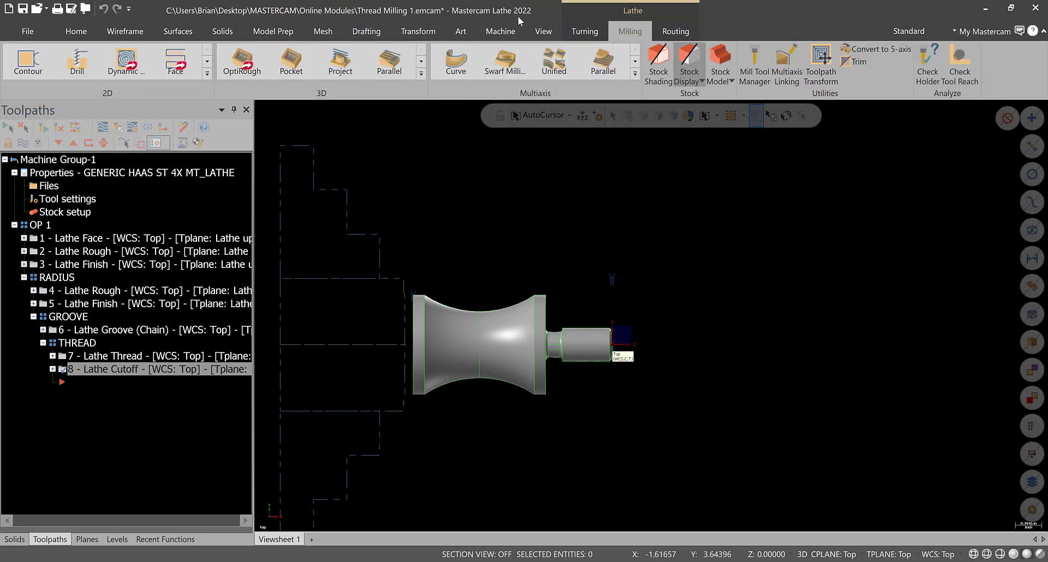
click(501, 31)
click(15, 66)
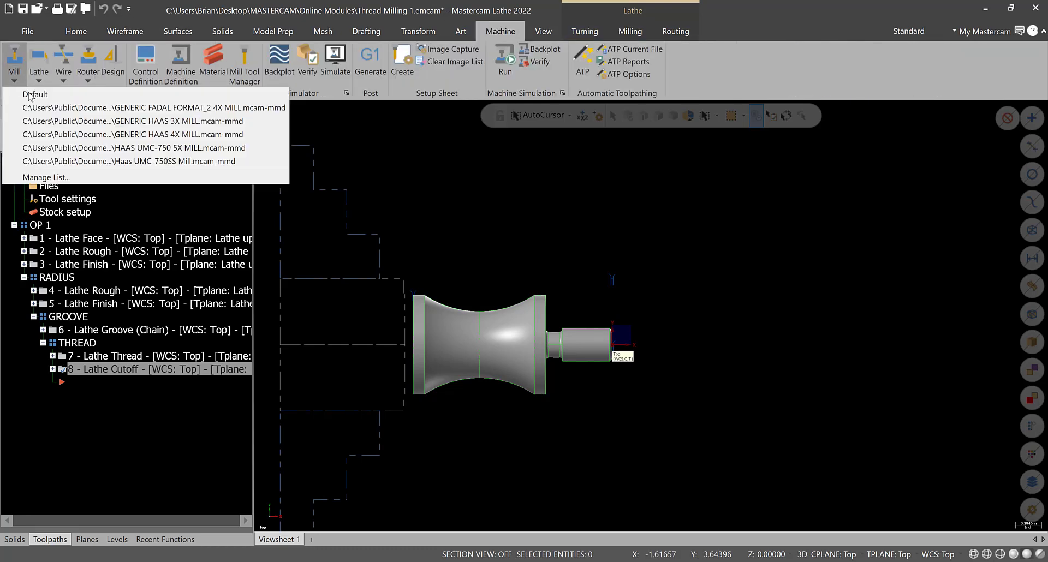
click(53, 121)
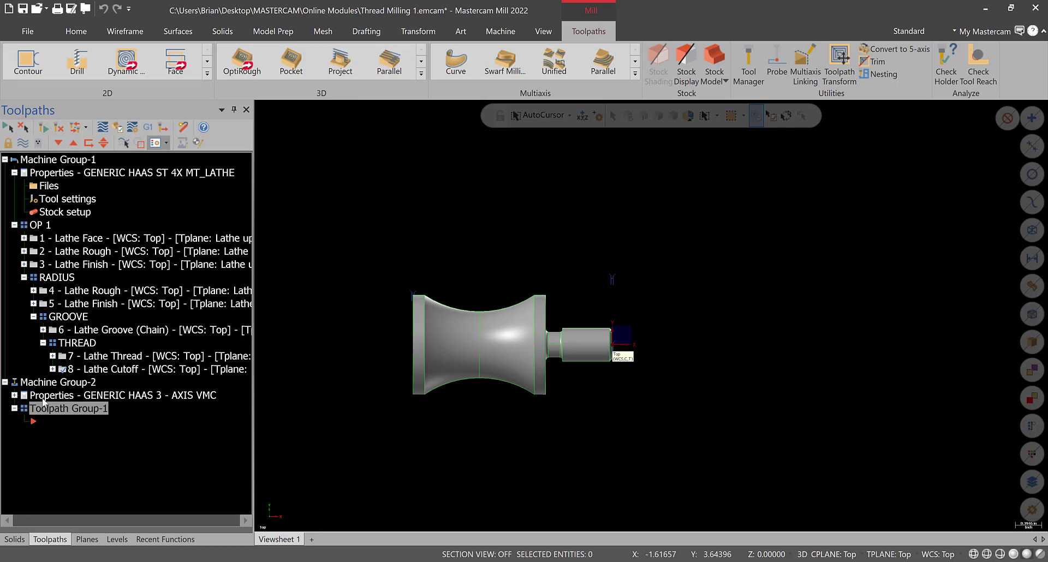
Expand the mill group's properties and rename its toolpath group to STOCK.
click(14, 395)
click(64, 450)
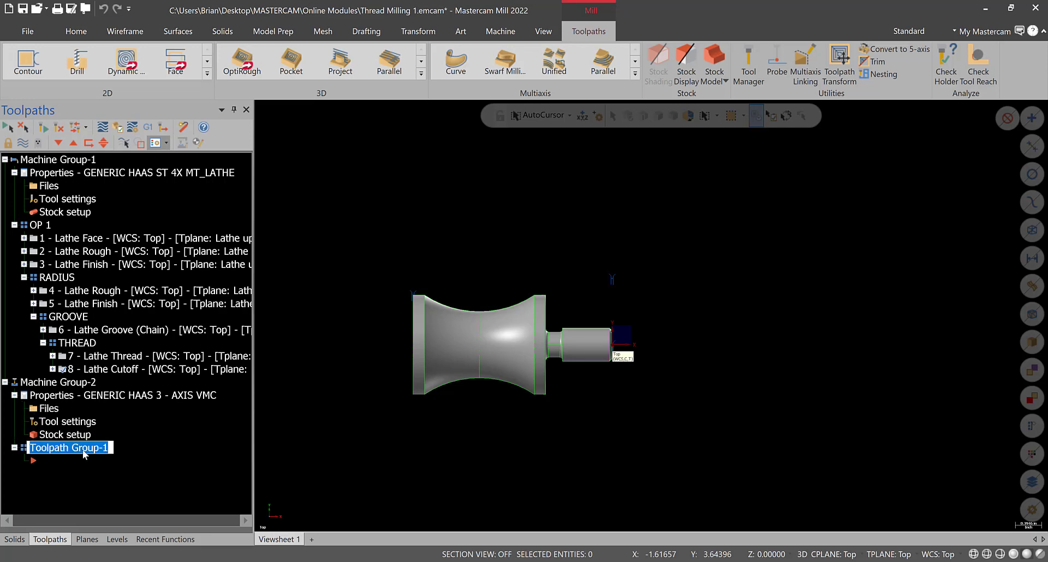
key(BackSpace)
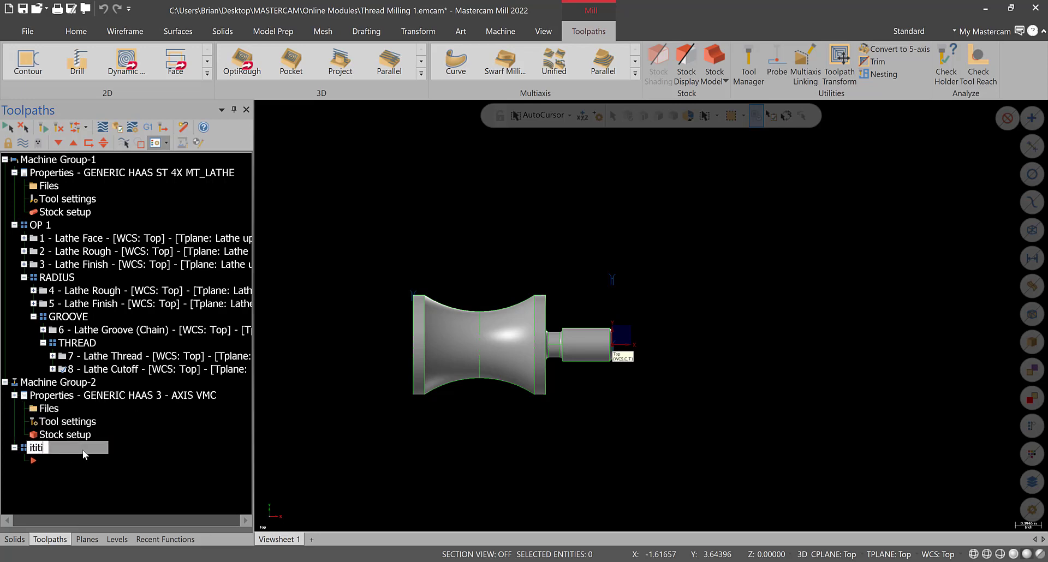
text(STOCK)
key(Return)
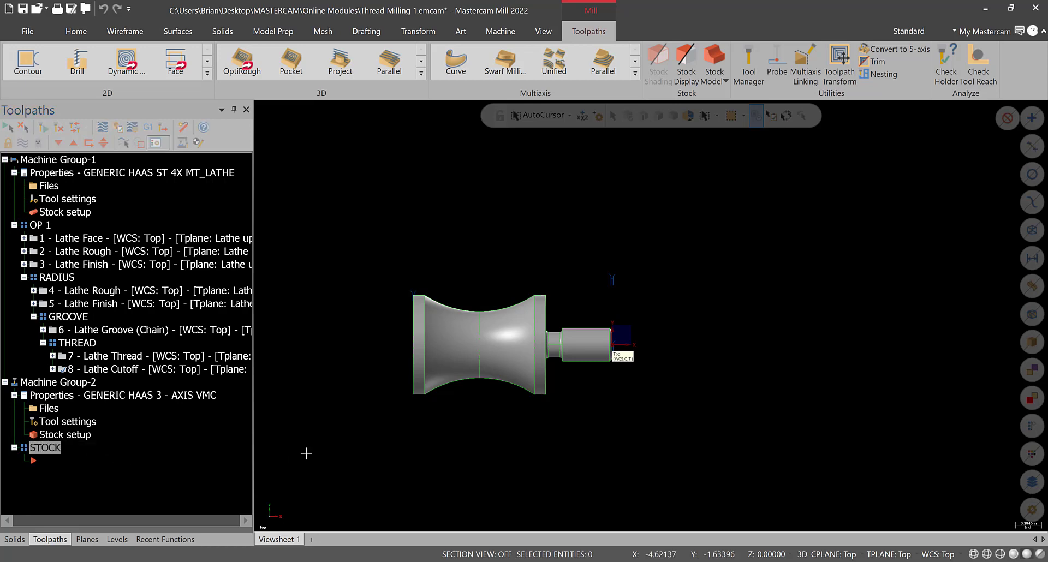
Create a stock model in the STOCK group from the entire solid body, without a stock plane, and hide its display.
middle_drag(366, 405, 643, 299)
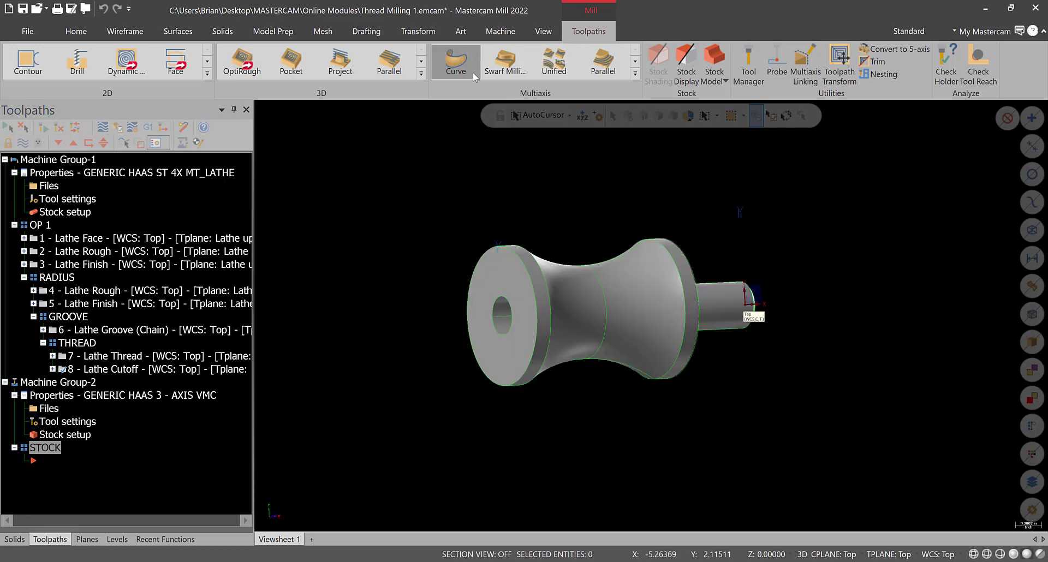
click(723, 61)
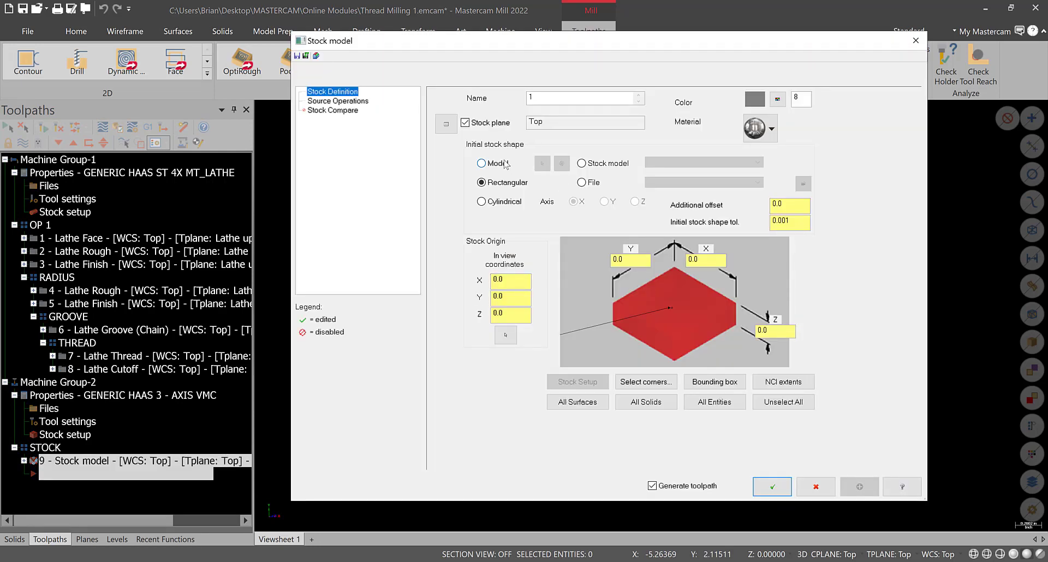
click(504, 164)
click(542, 163)
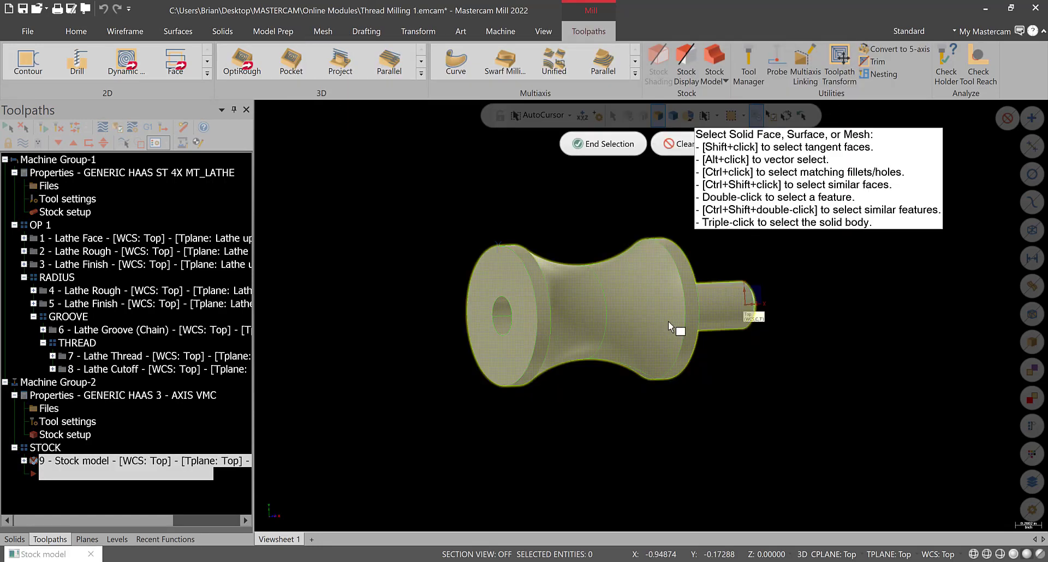
click(603, 143)
click(517, 122)
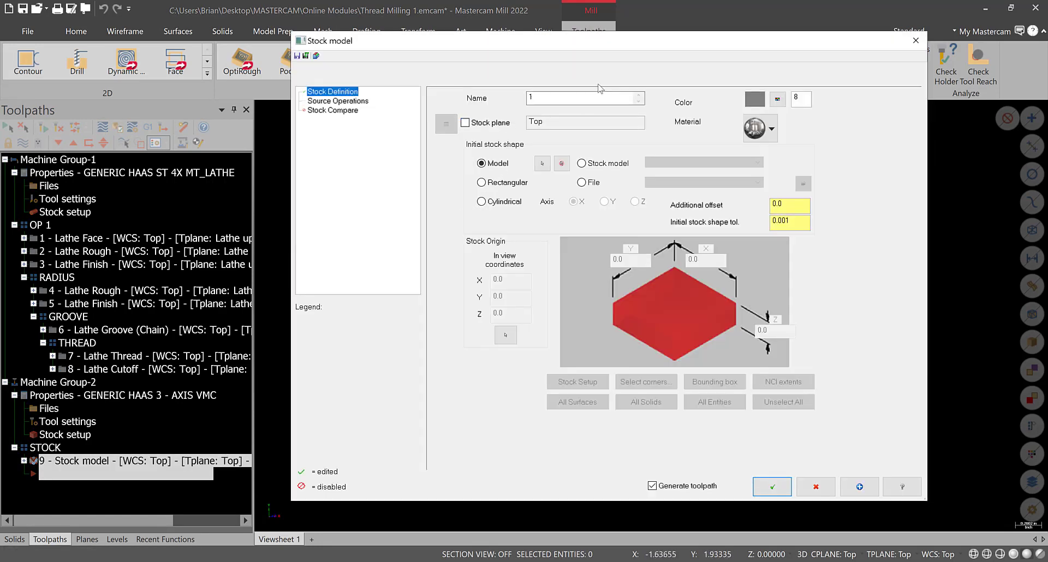
click(789, 481)
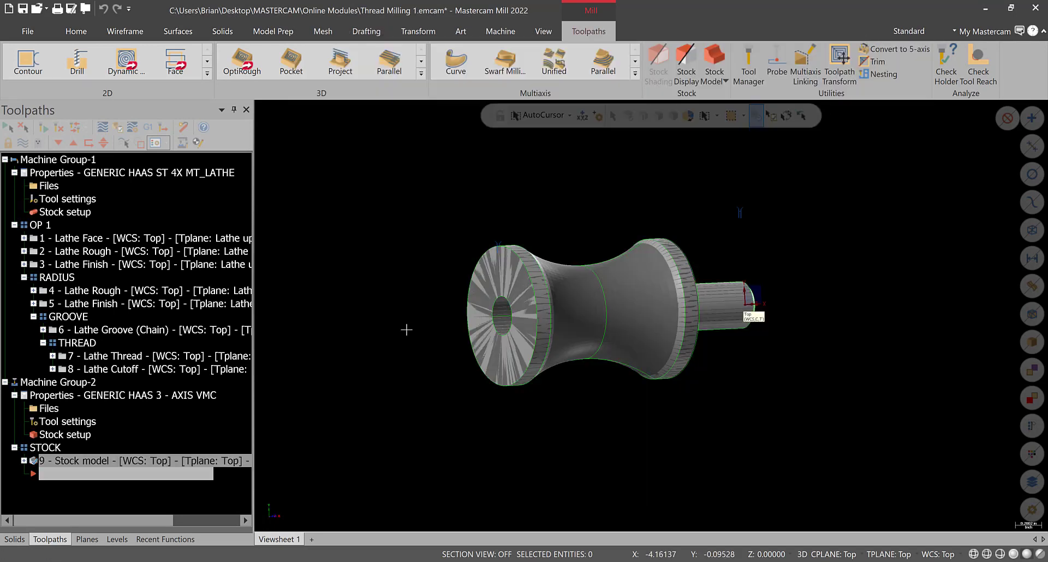
click(23, 143)
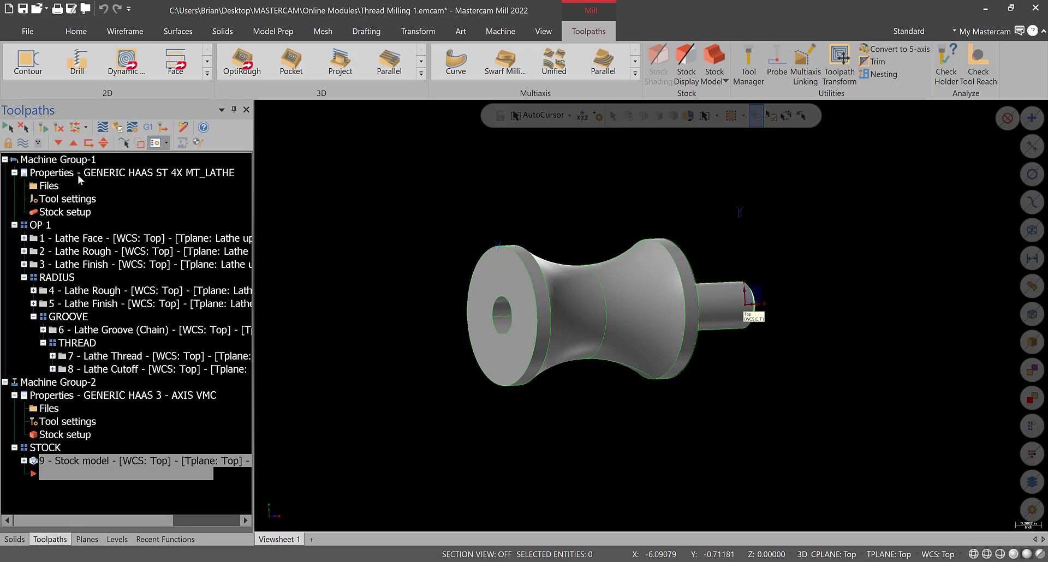
Rename the first machine group LATHE and the second machine group MILL.
click(74, 161)
click(81, 159)
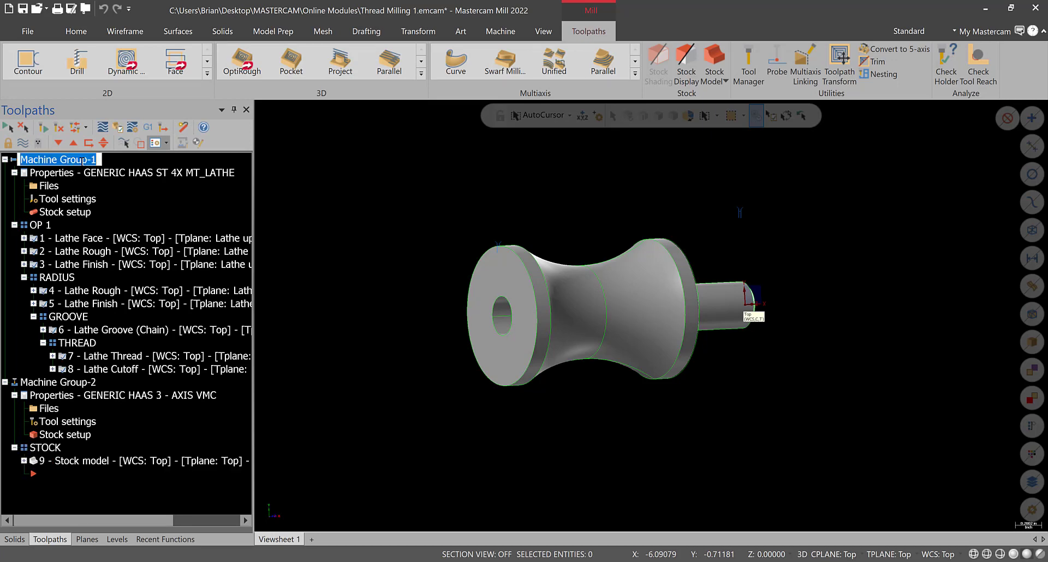
text(LATHE)
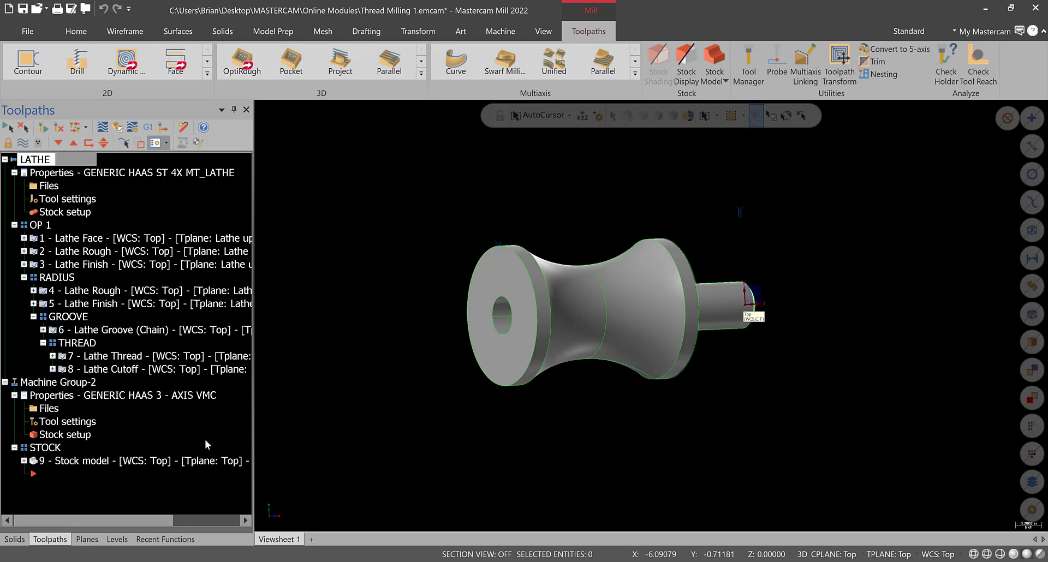
click(93, 388)
click(92, 387)
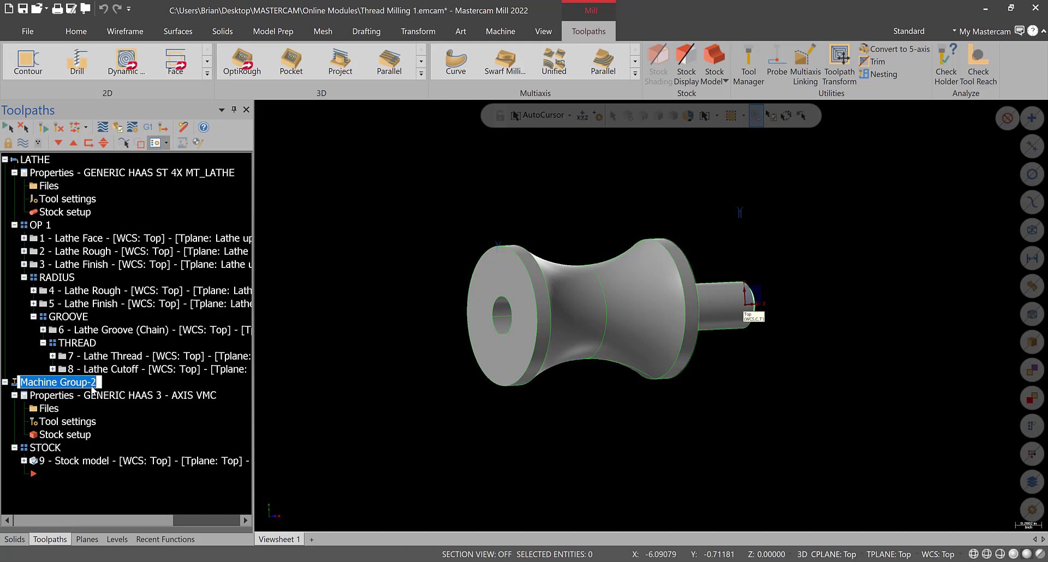
text(MILL)
key(Return)
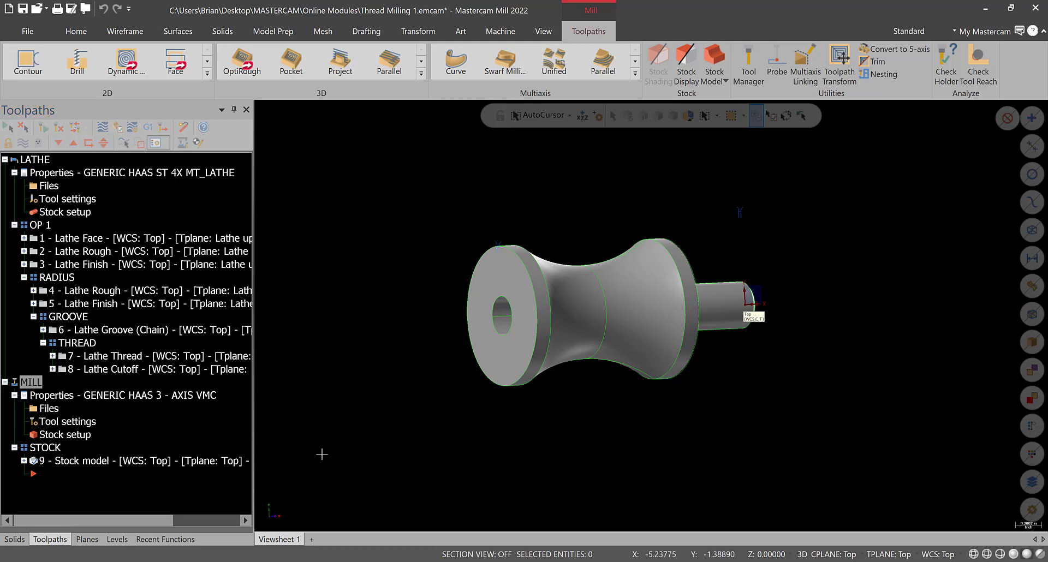
Add a new toolpath group under MILL and name it HOLE OPERATIONS.
right_click(41, 449)
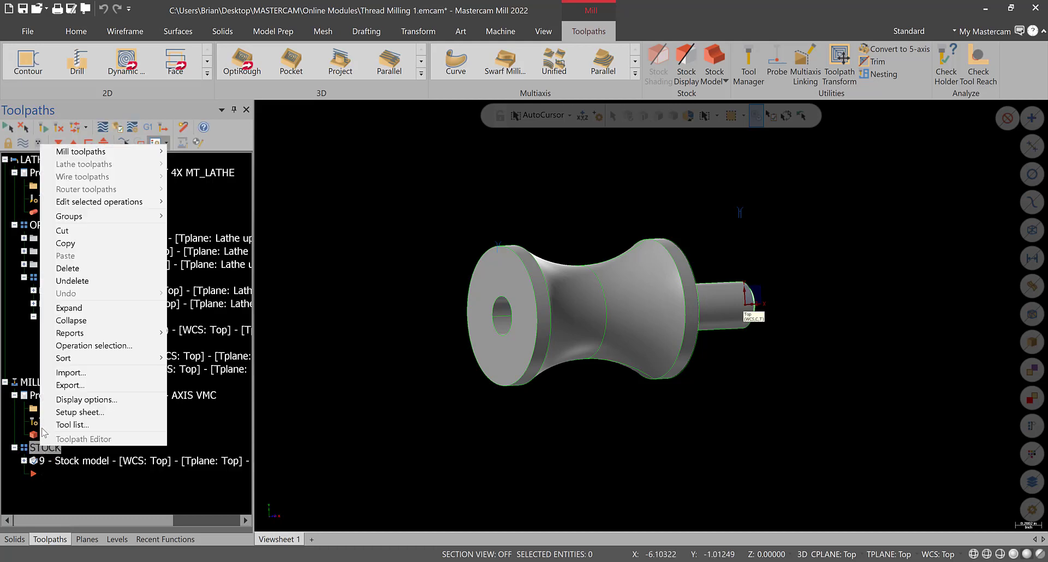
right_click(31, 383)
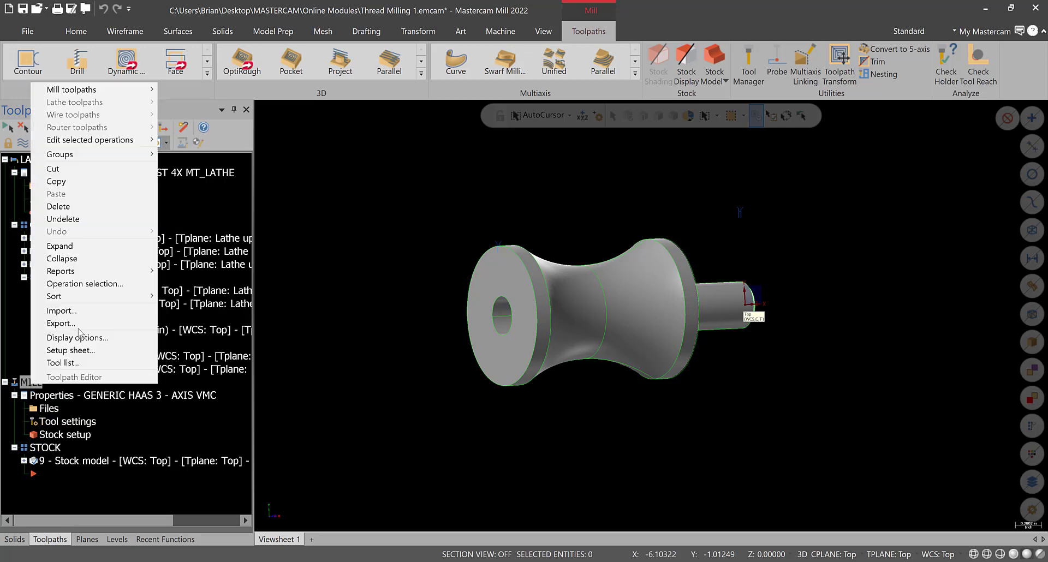
mouse_move(82, 155)
click(192, 168)
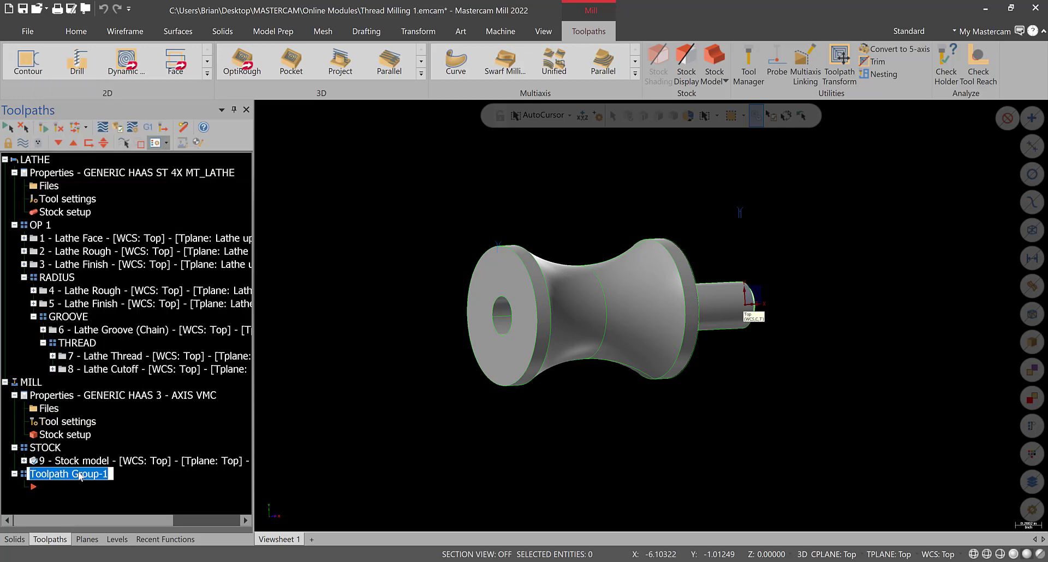
click(86, 474)
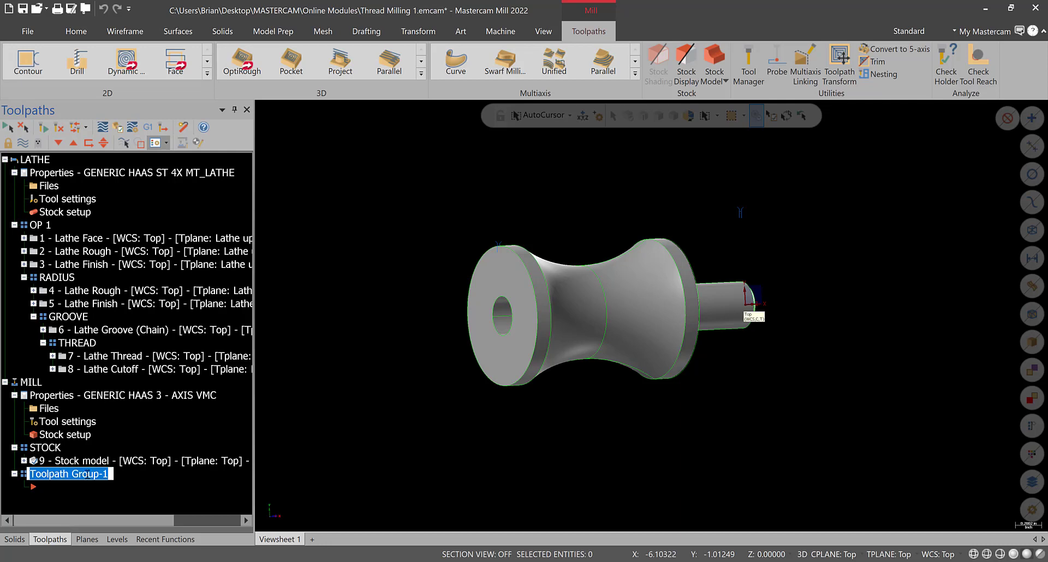
text(HOLE)
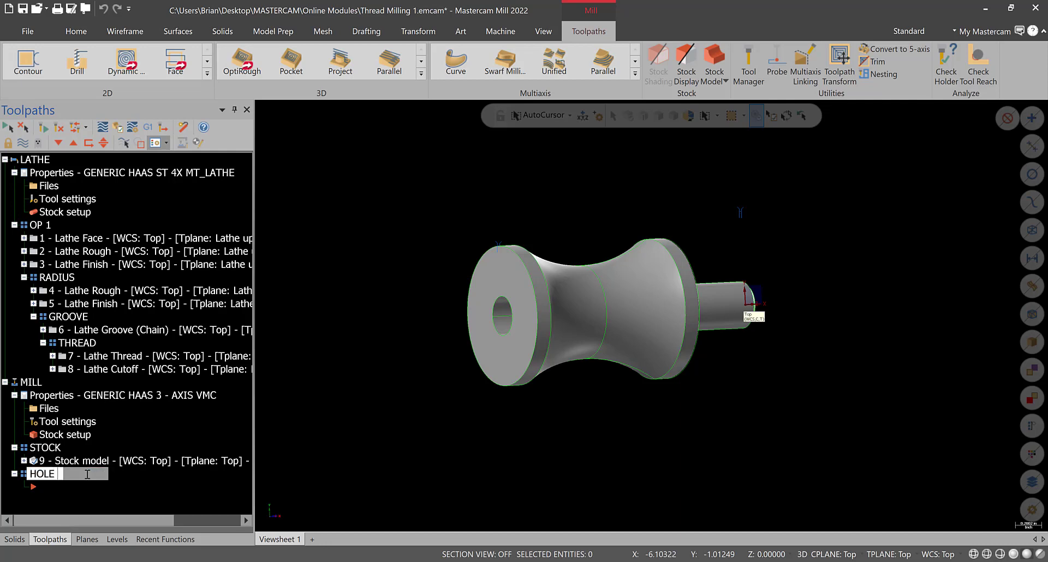
text( OPERATIONS)
key(Return)
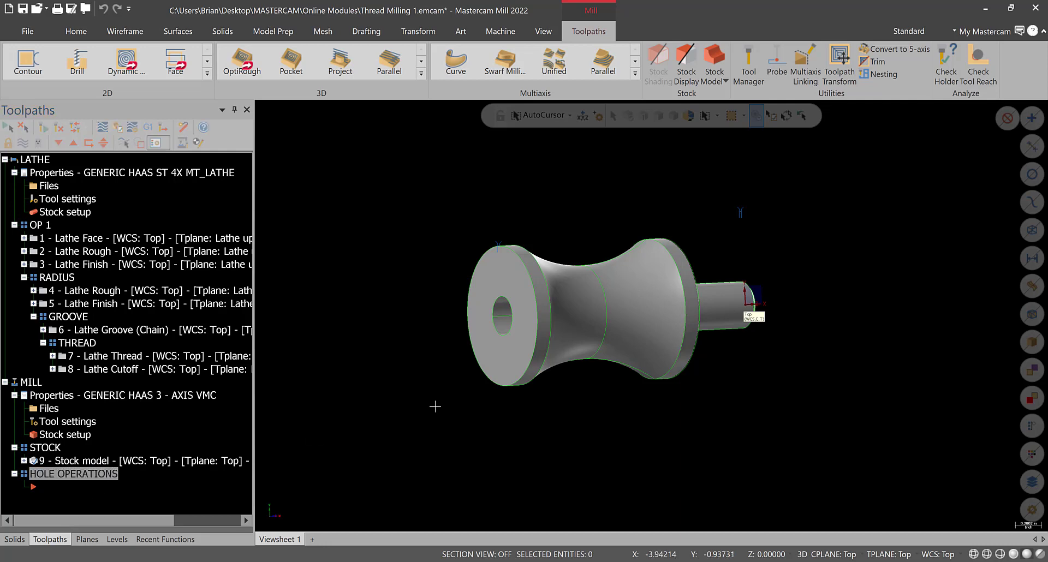
Create a dynamic plane aligned to the bored end face, with its origin at the hole centre and a manual work offset of 0.
middle_drag(513, 367, 608, 282)
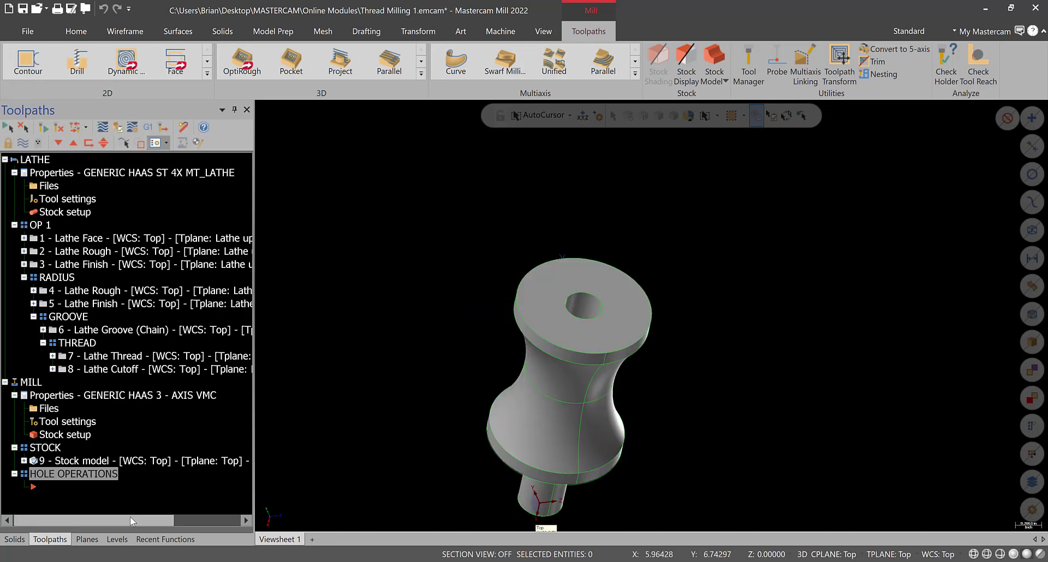
click(87, 539)
click(20, 128)
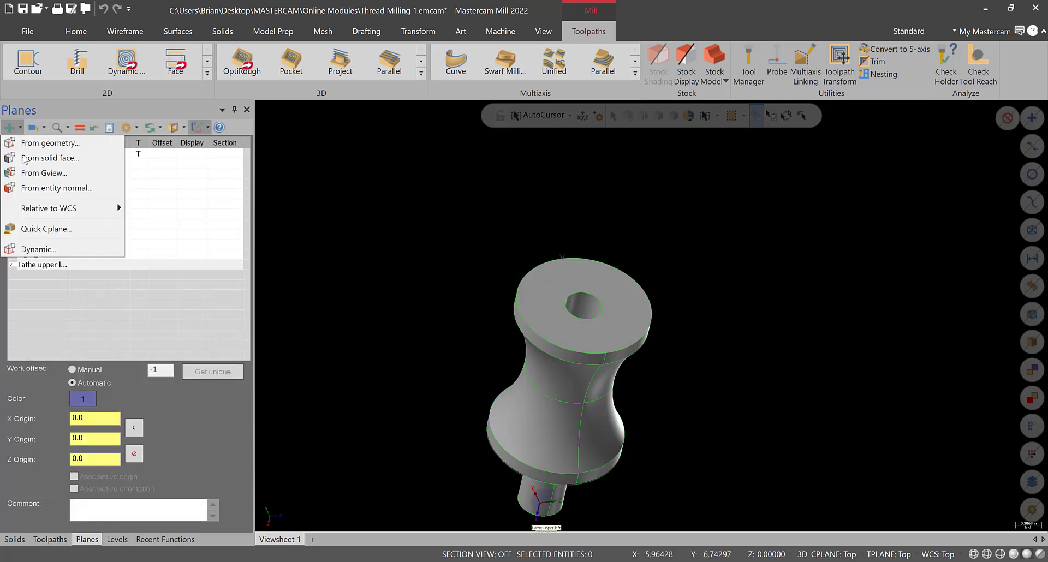
click(33, 250)
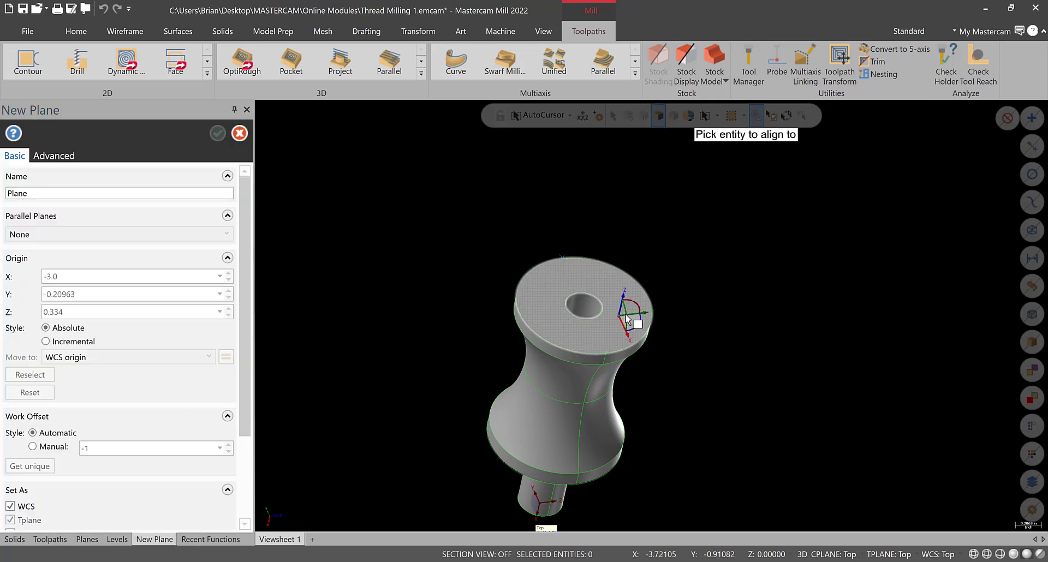
click(616, 319)
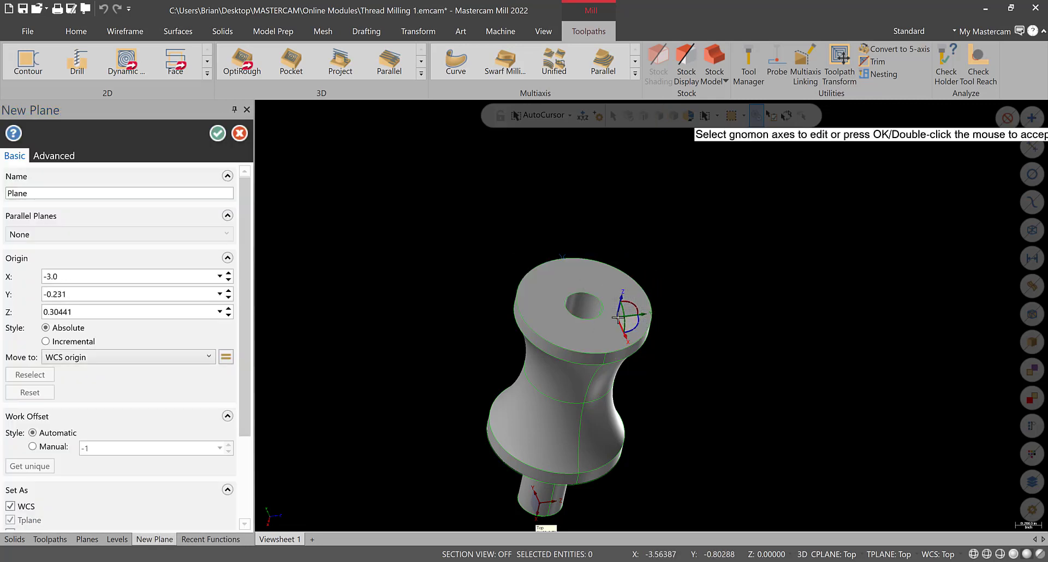
click(616, 319)
click(586, 302)
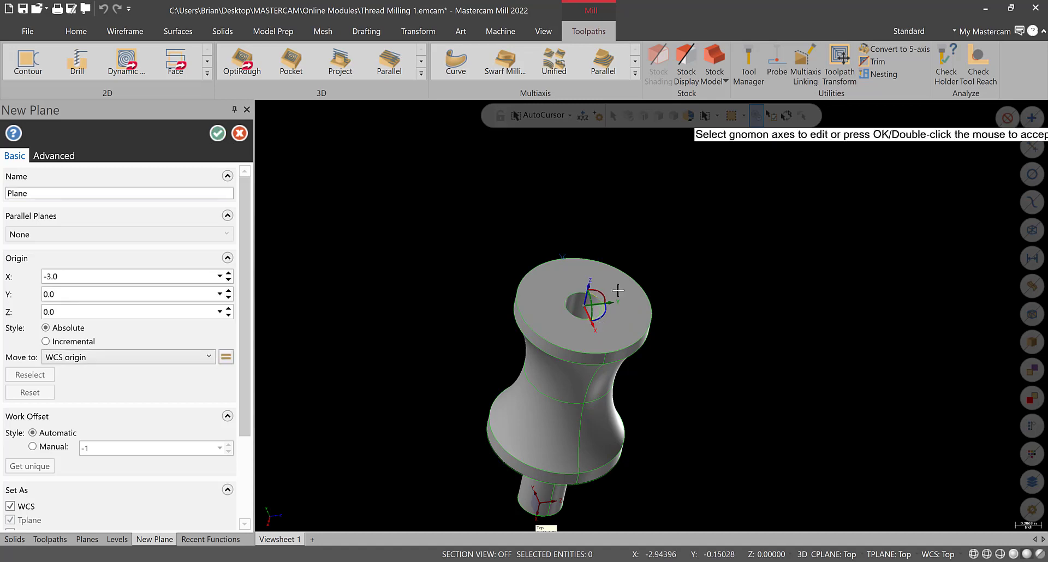
click(33, 446)
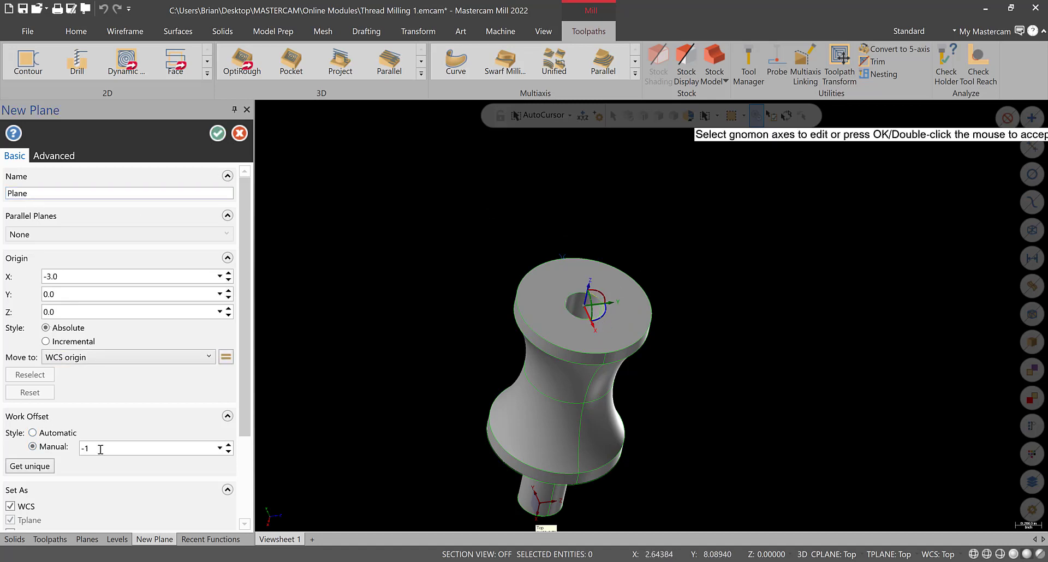
click(218, 134)
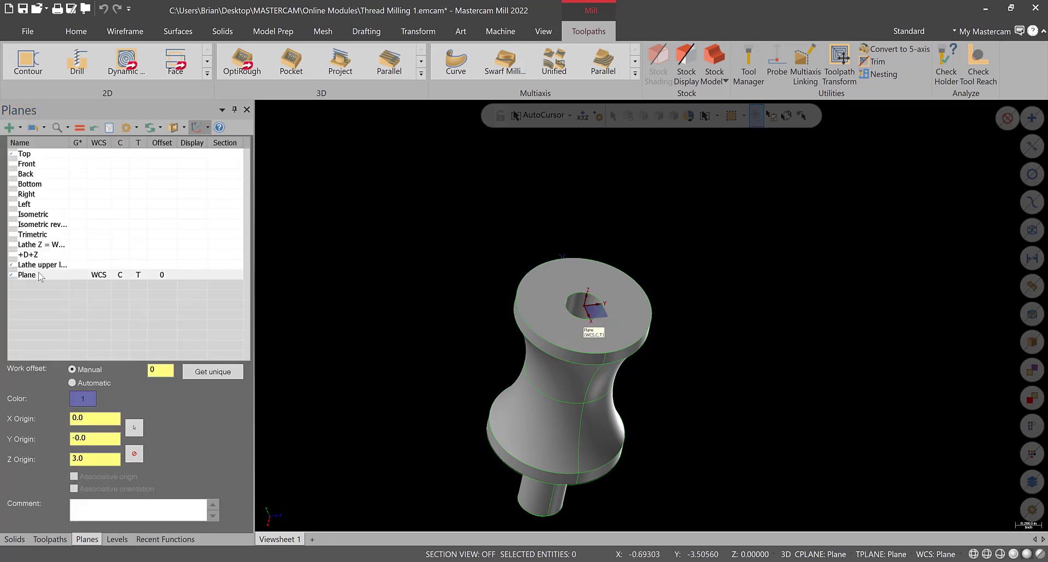
Examine the new plane's axes and origin on the bored end face from the Top (WCS) view and several rotated views.
right_click(587, 222)
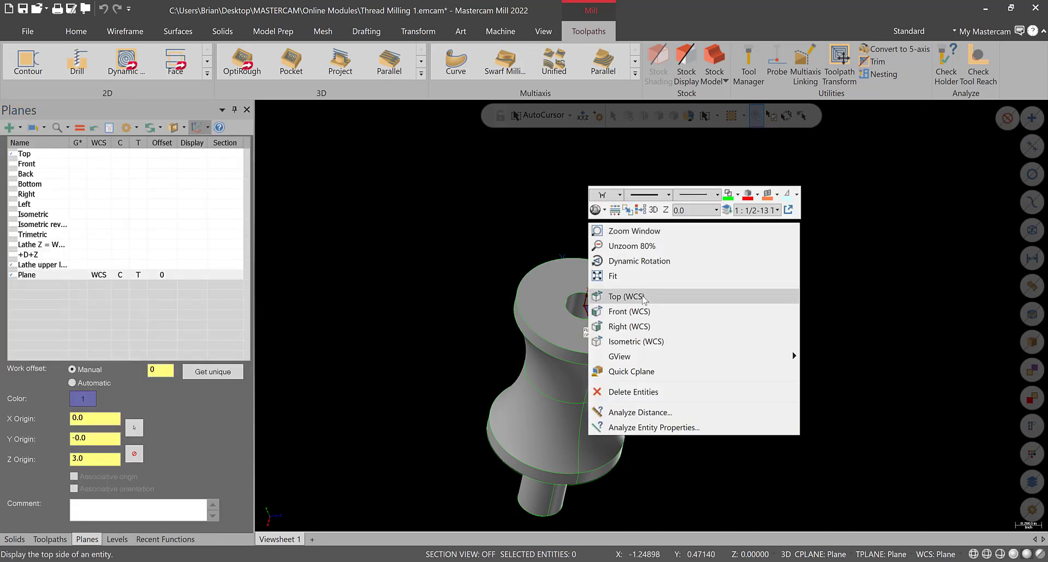
click(643, 295)
scroll(643, 293, down, 4)
middle_drag(663, 310, 674, 452)
middle_drag(712, 271, 730, 311)
scroll(731, 313, down, 7)
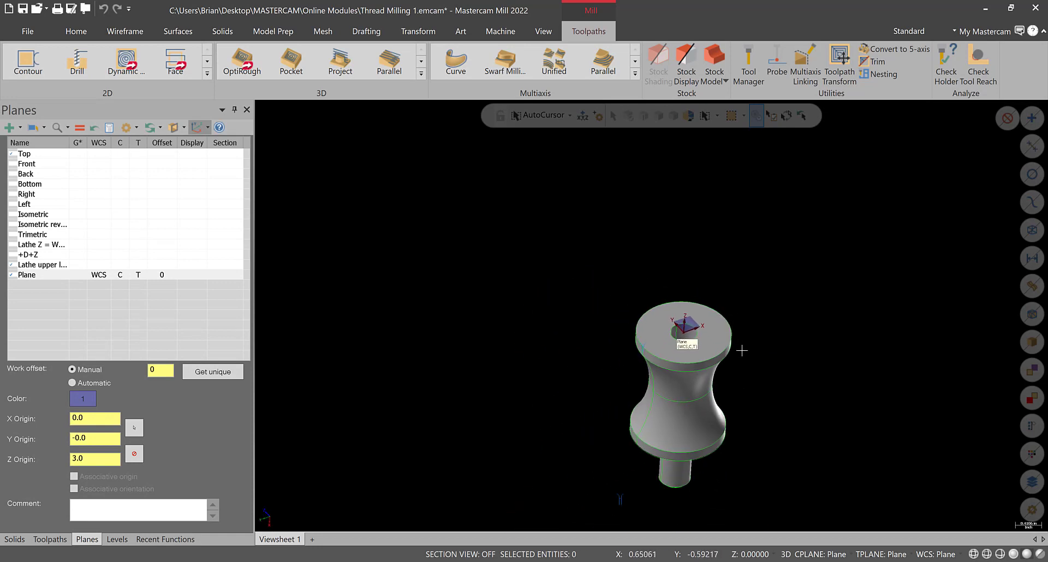
scroll(855, 478, up, 4)
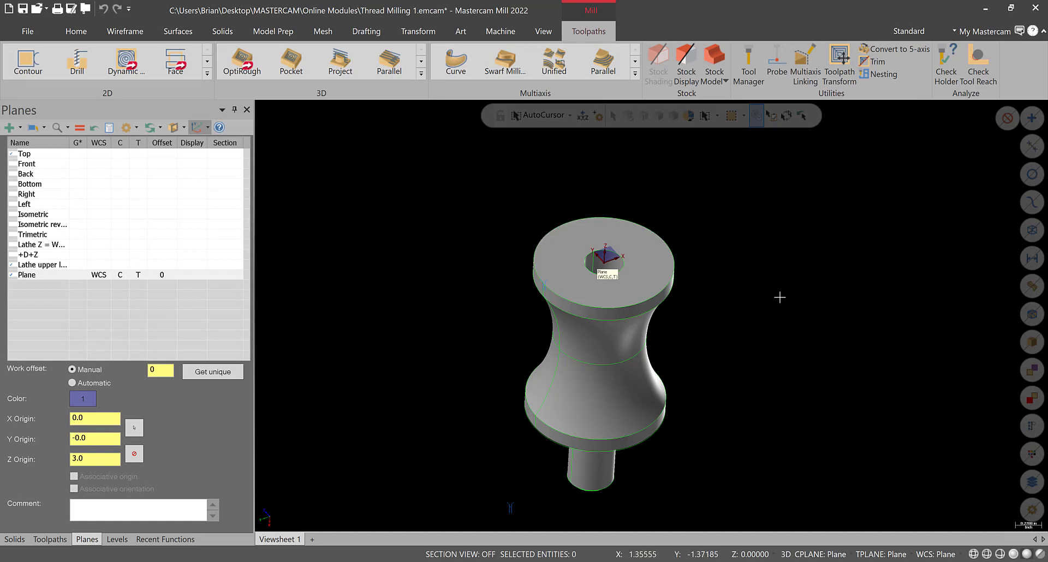
scroll(786, 308, down, 1)
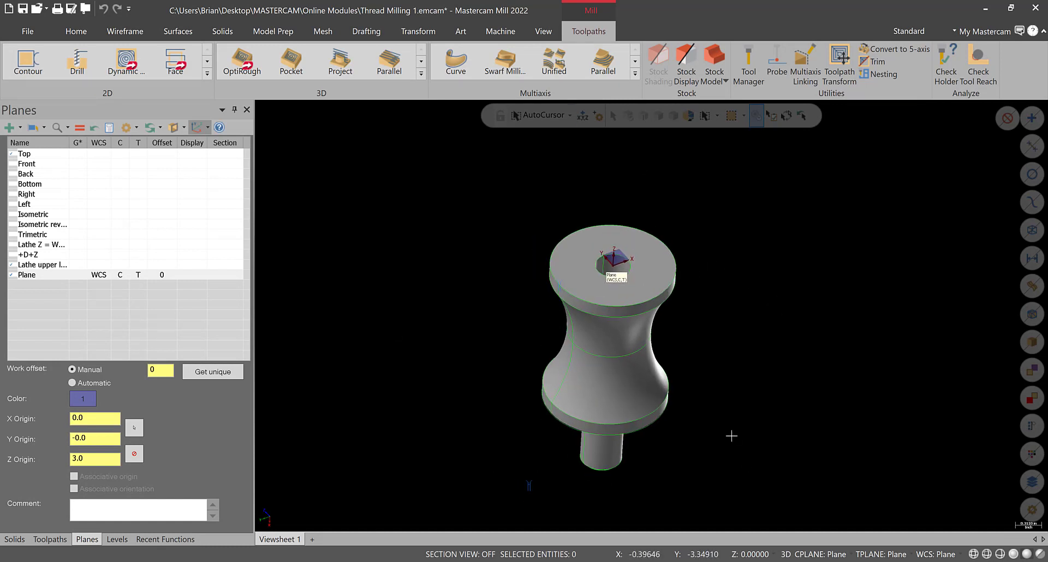
scroll(731, 431, up, 3)
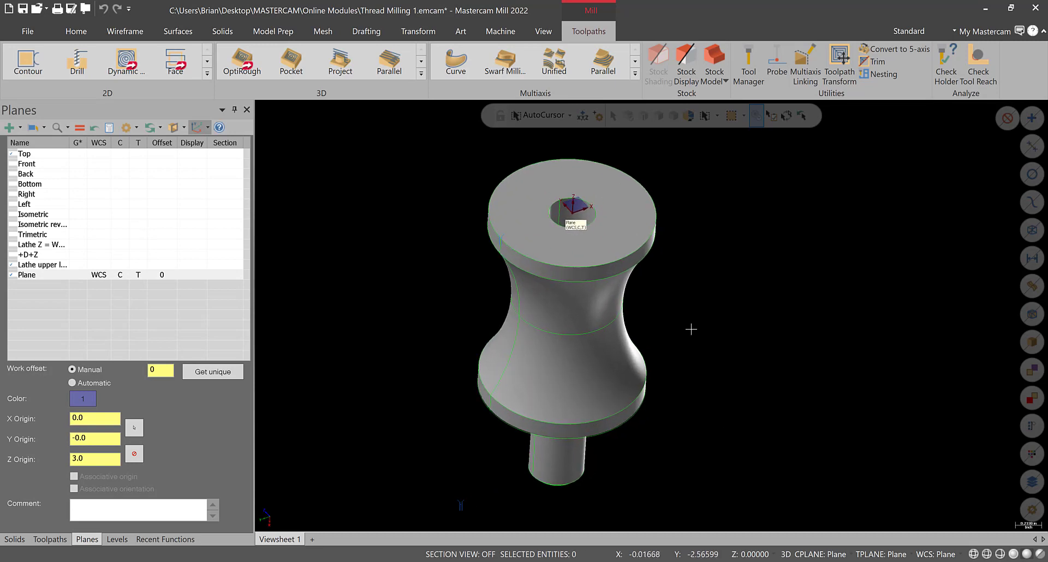
key(alt+2)
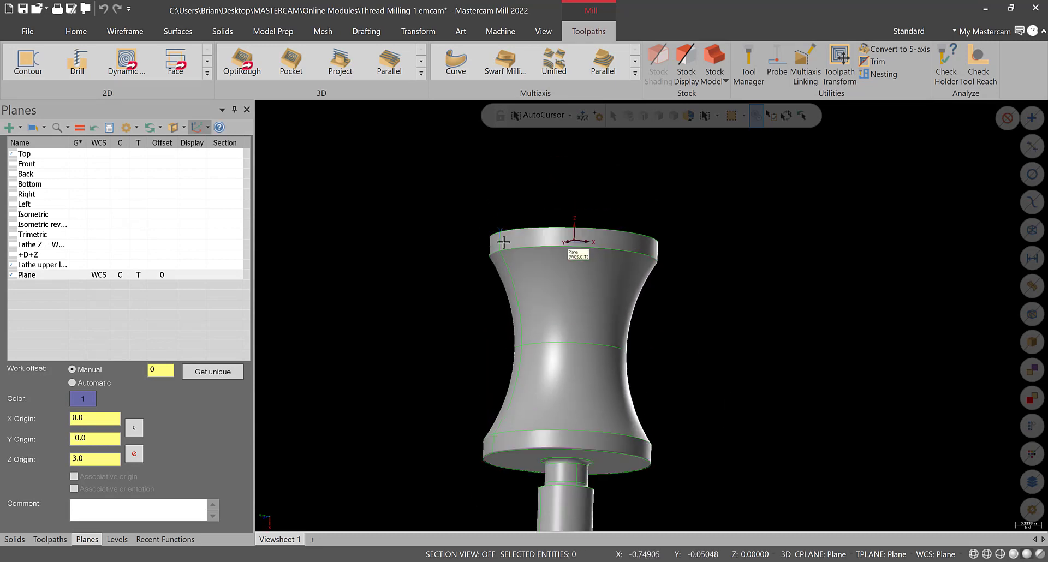
middle_drag(535, 438, 606, 145)
scroll(608, 142, up, 6)
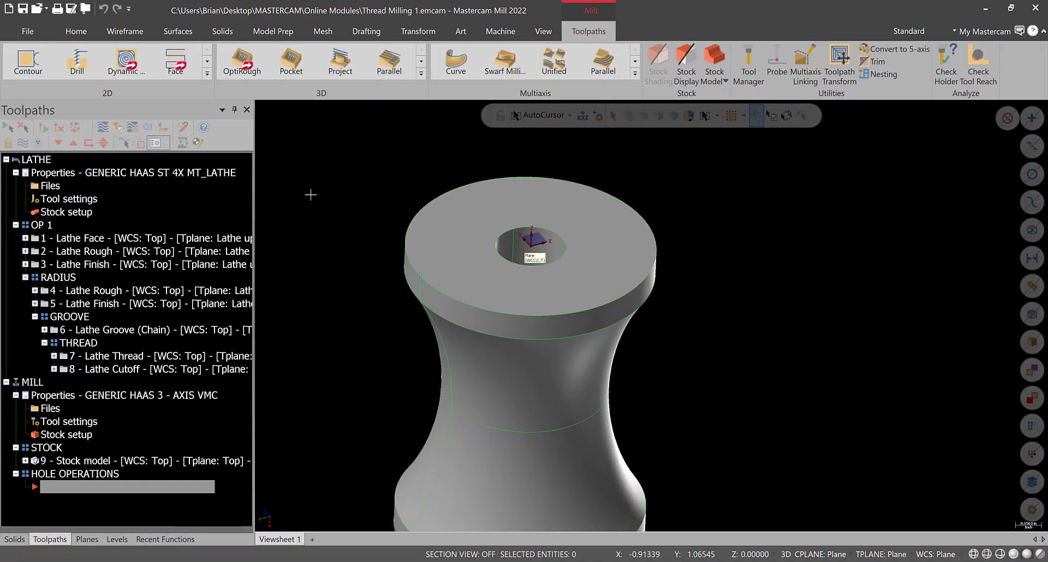
Analyze the properties of the hole's upper arc edge to read its diameter.
right_click(311, 195)
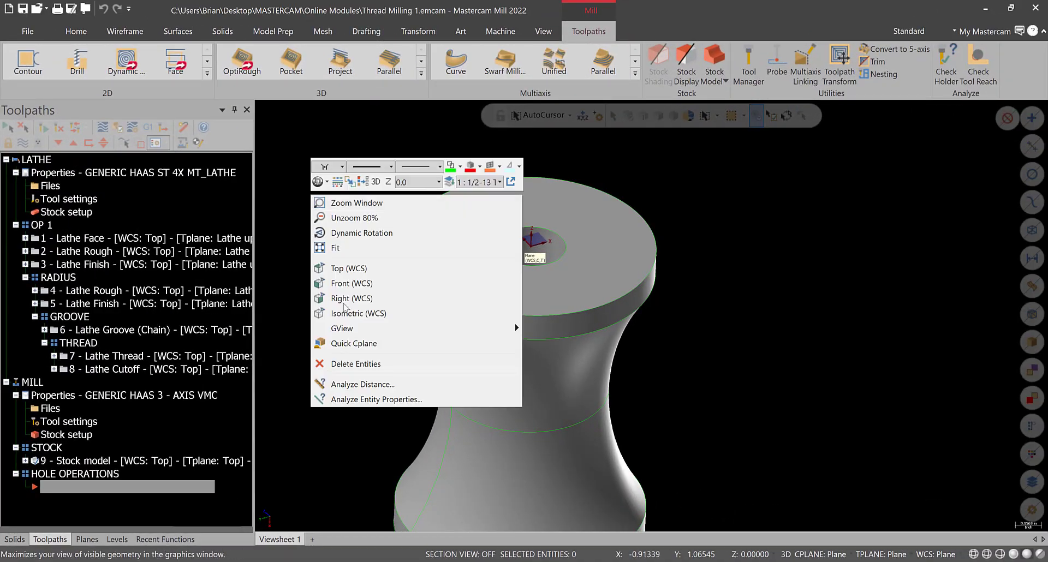
click(376, 399)
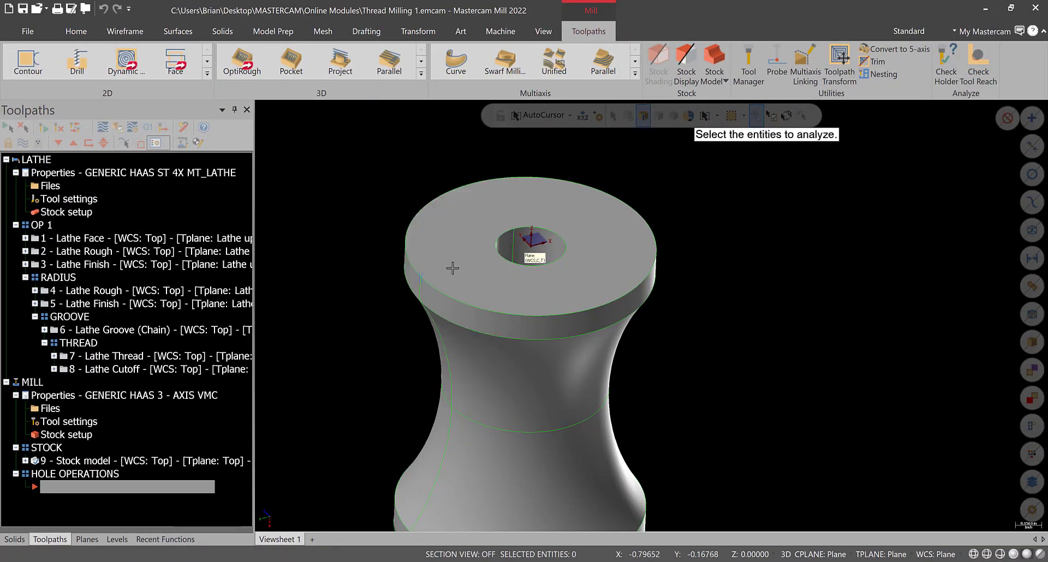
click(505, 238)
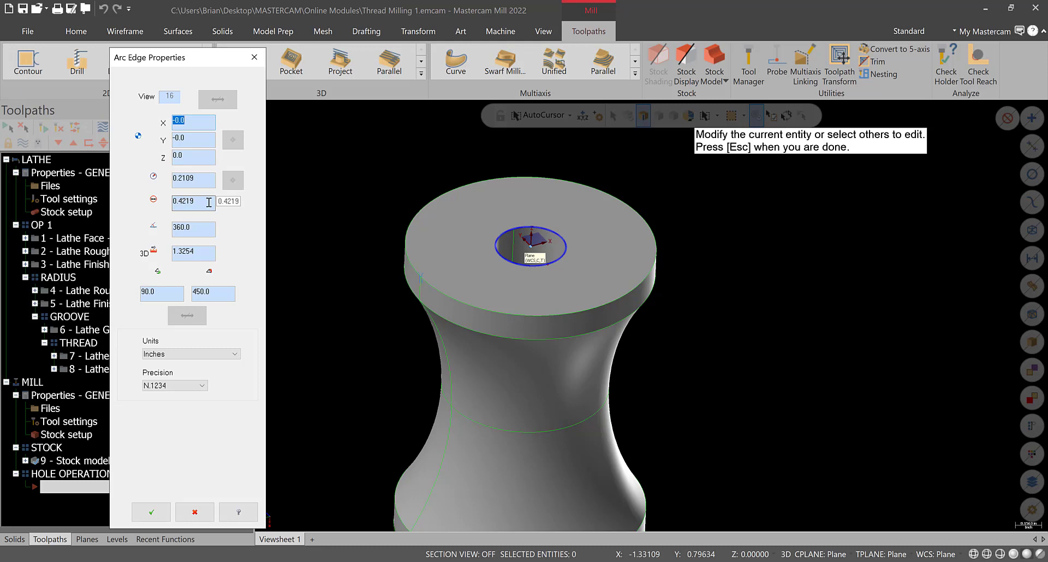
click(151, 512)
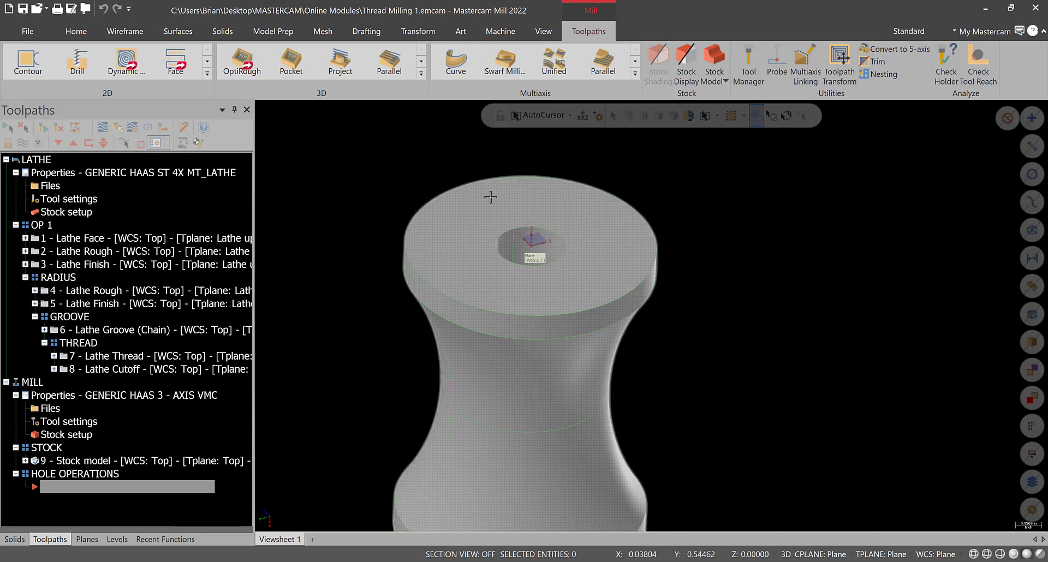
Create a drill toolpath in HOLE OPERATIONS using the hole's upper arc edge as the feature.
click(77, 60)
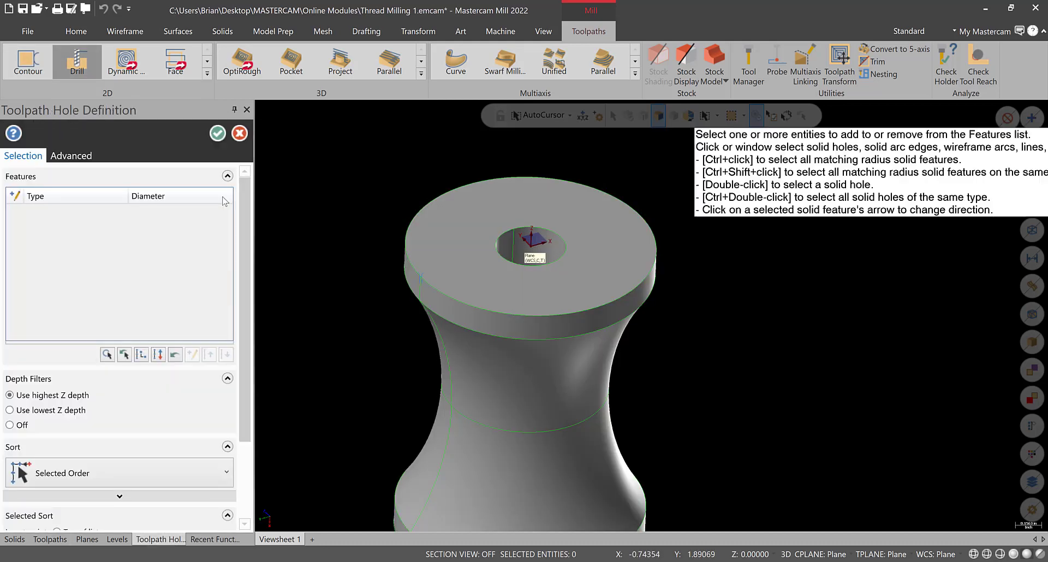
click(529, 228)
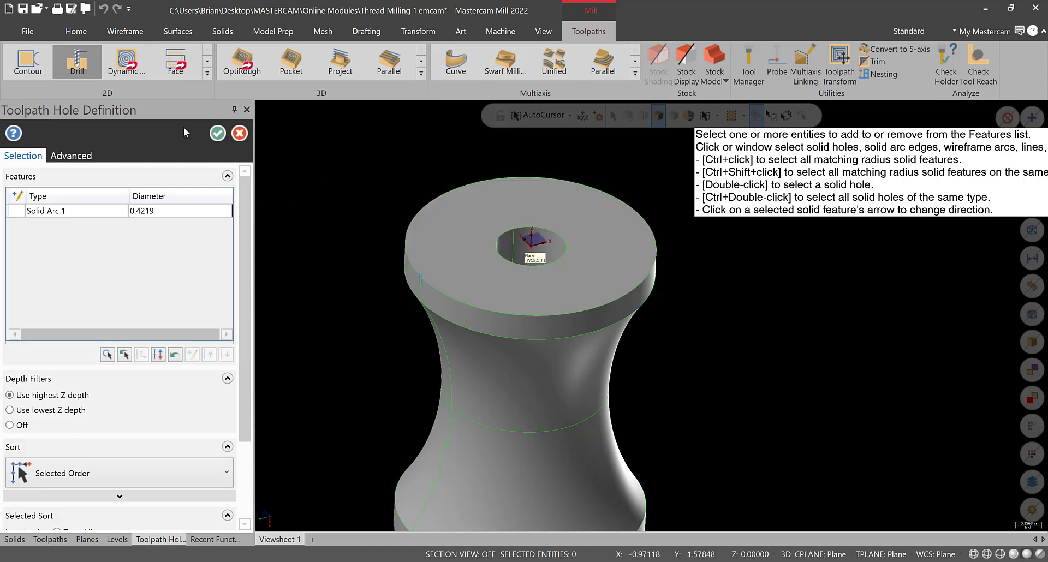
click(216, 134)
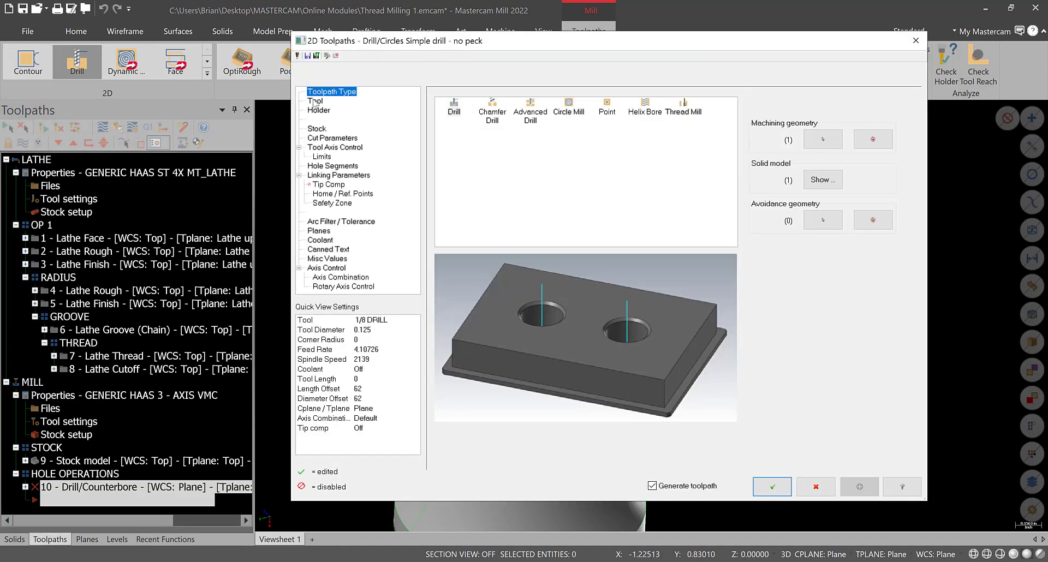
Select the 27/64 DRILL from the tool library, filtered to drills of 0.4219 diameter, and set its tool number to 1.
click(315, 101)
click(470, 313)
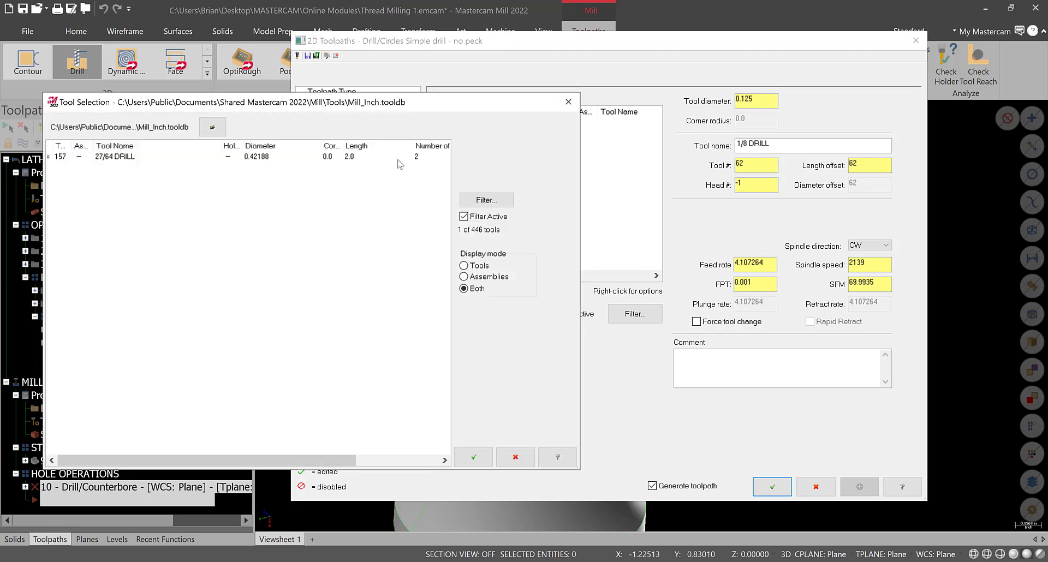
click(486, 199)
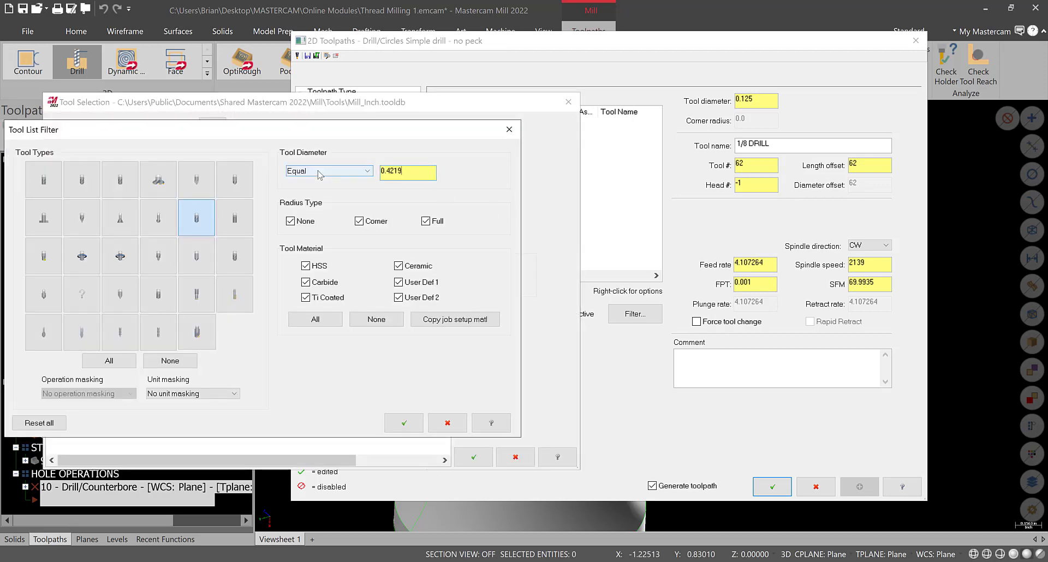
click(398, 419)
double_click(210, 158)
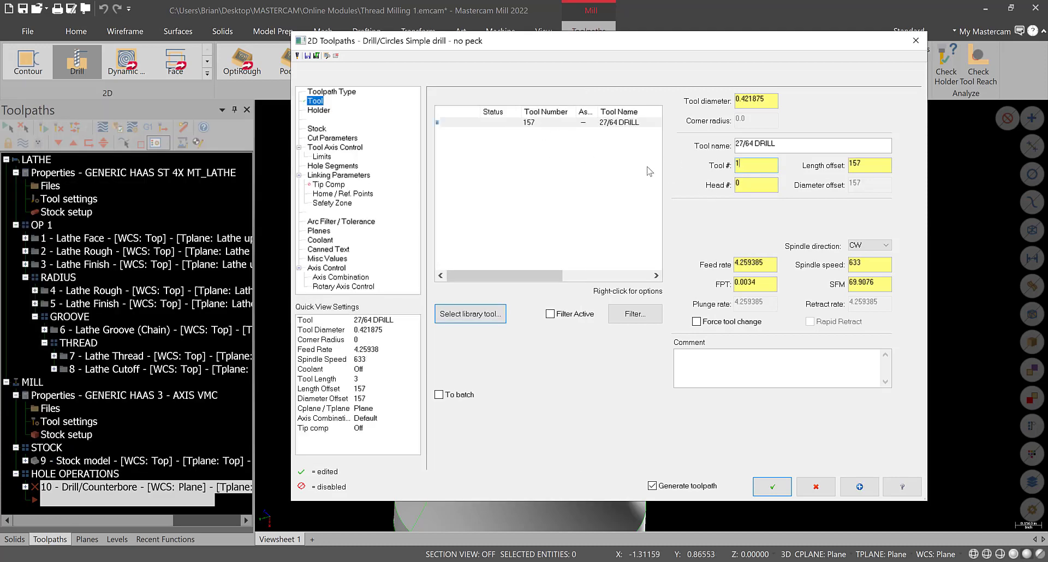
key(Return)
Switch to HSMAdvisor and set the tool type to Jobber twist Drill with a tip diameter of 0.421 in.
key(alt+Tab)
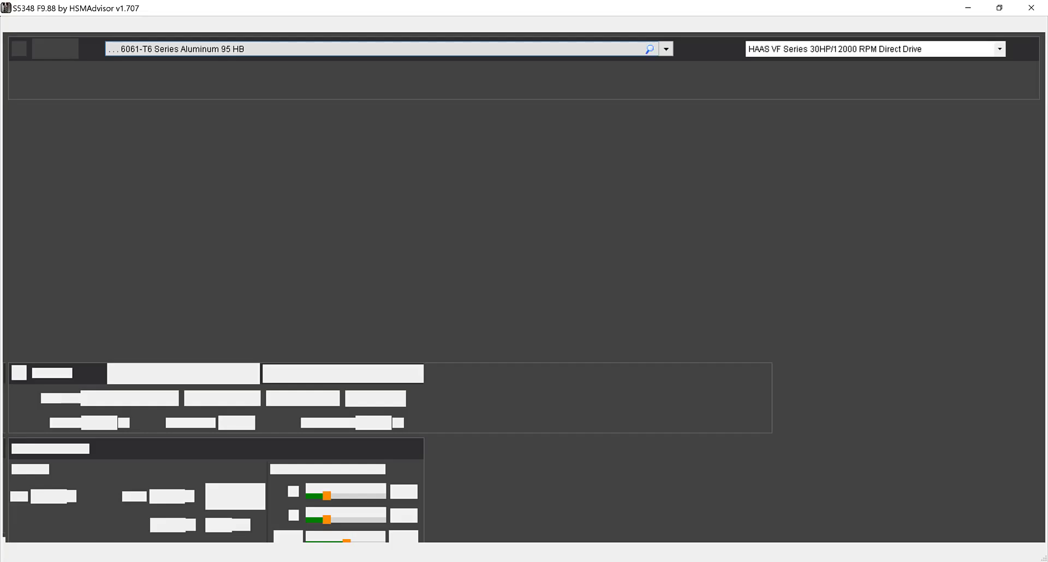
click(349, 140)
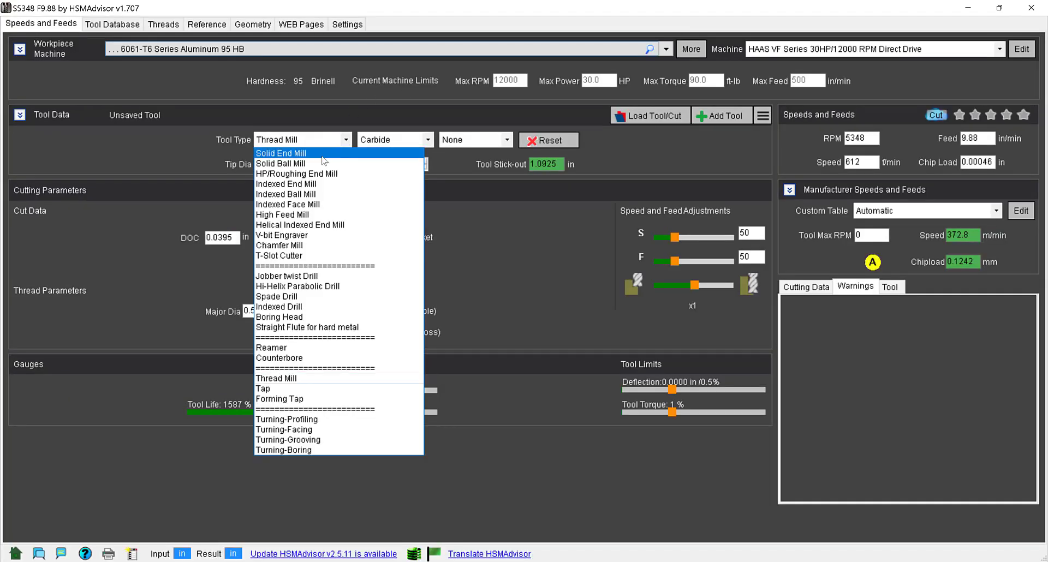
click(301, 275)
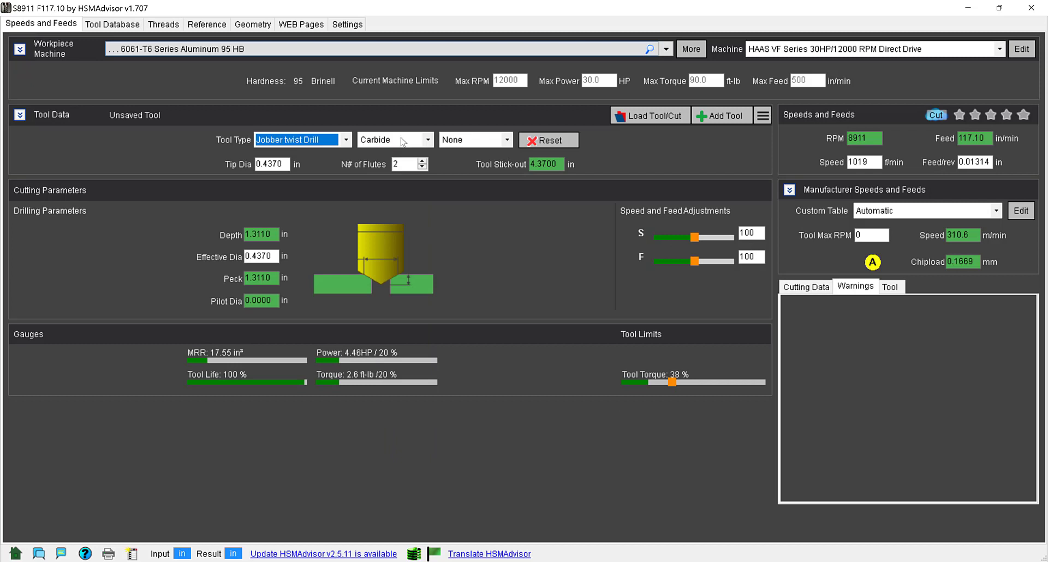
drag(290, 162, 207, 169)
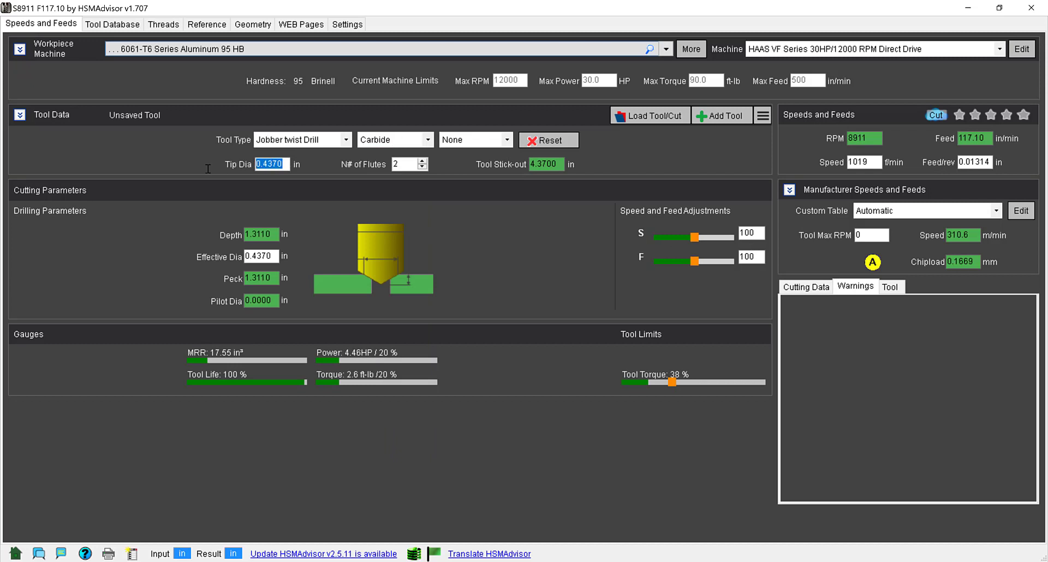
text(.421)
key(Return)
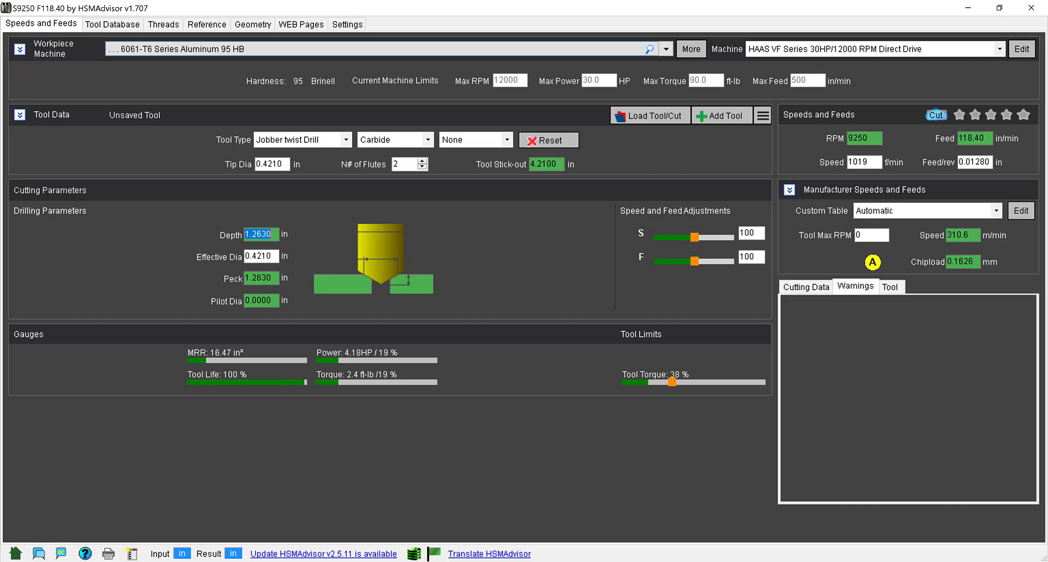
Return to Mastercam and analyze the arc edge at the bottom of the hole to read its depth.
key(alt+Tab)
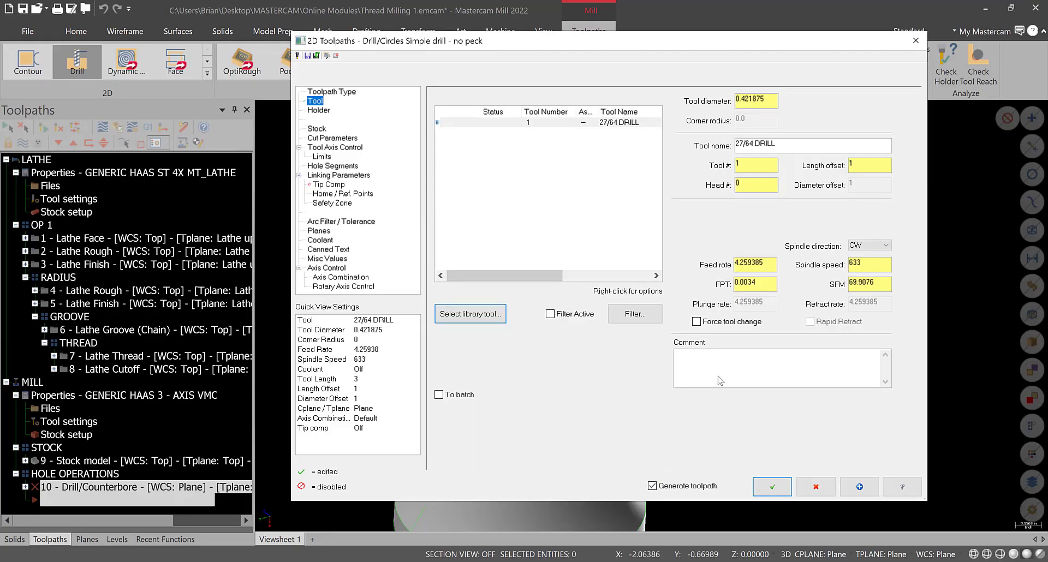
drag(615, 47, 954, 54)
right_click(320, 198)
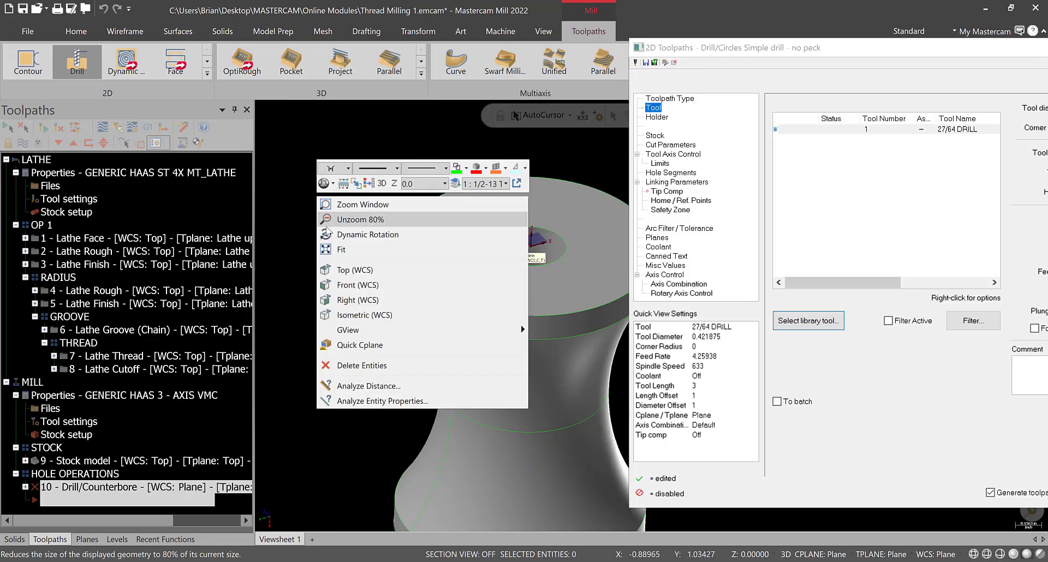
click(358, 402)
middle_drag(368, 369, 389, 452)
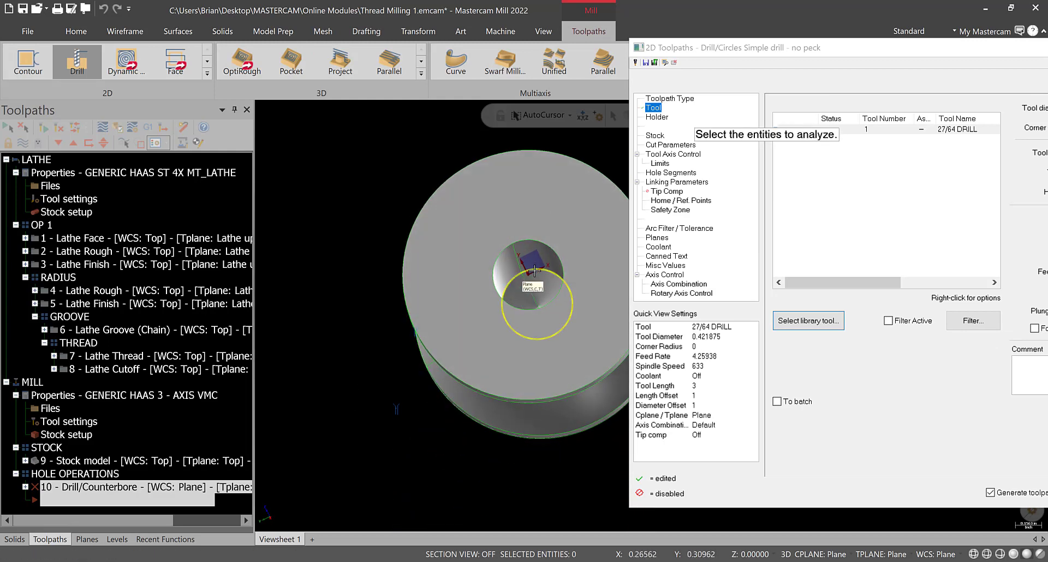
click(527, 278)
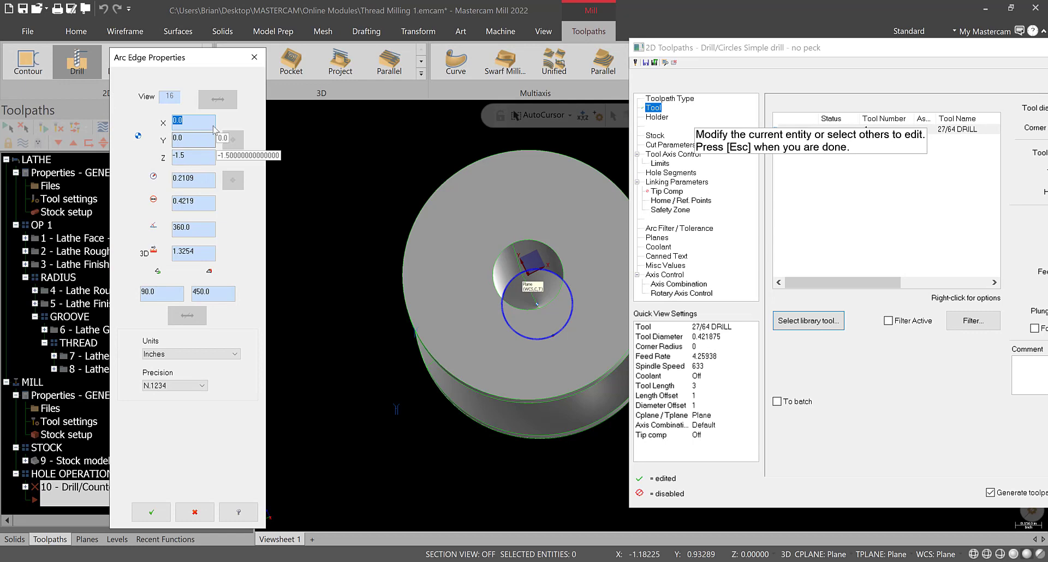
click(255, 58)
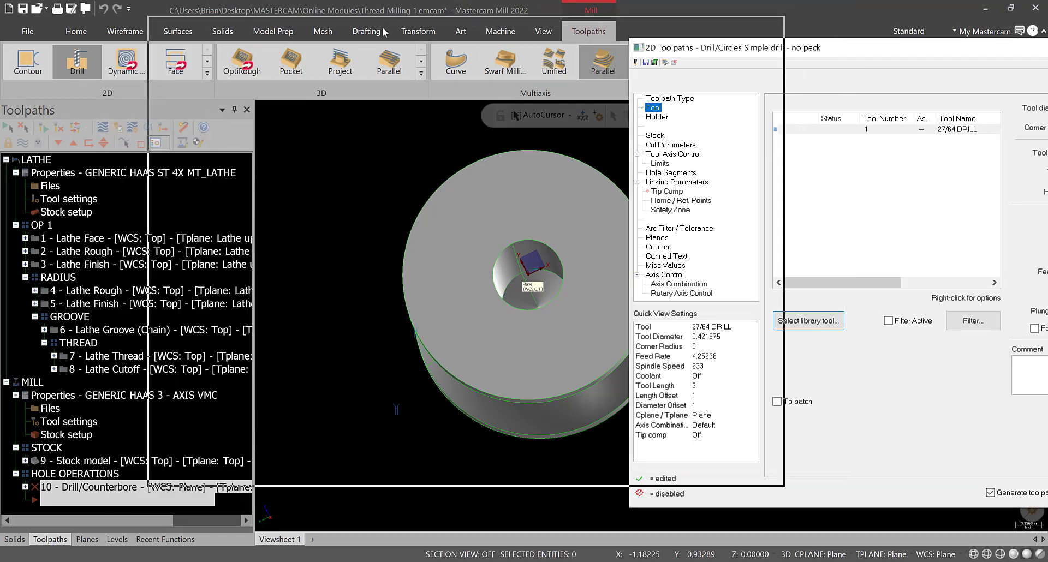
Switch to HSMAdvisor, set the drilling depth to 1.5 in, and set both the speed and feed adjustments to 50.
key(alt+Tab)
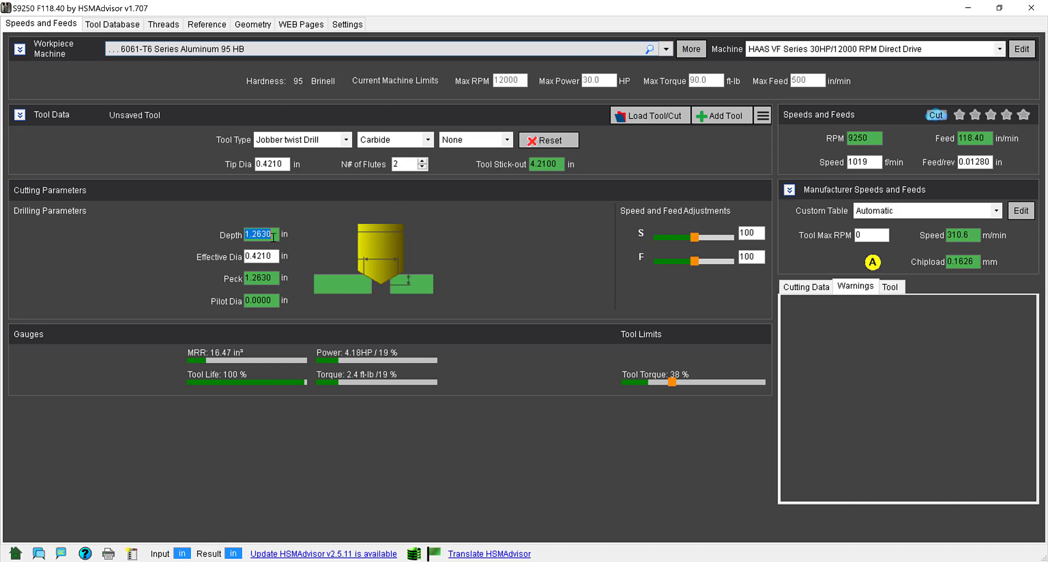
text(1.5)
key(Return)
drag(763, 232, 716, 235)
text(50)
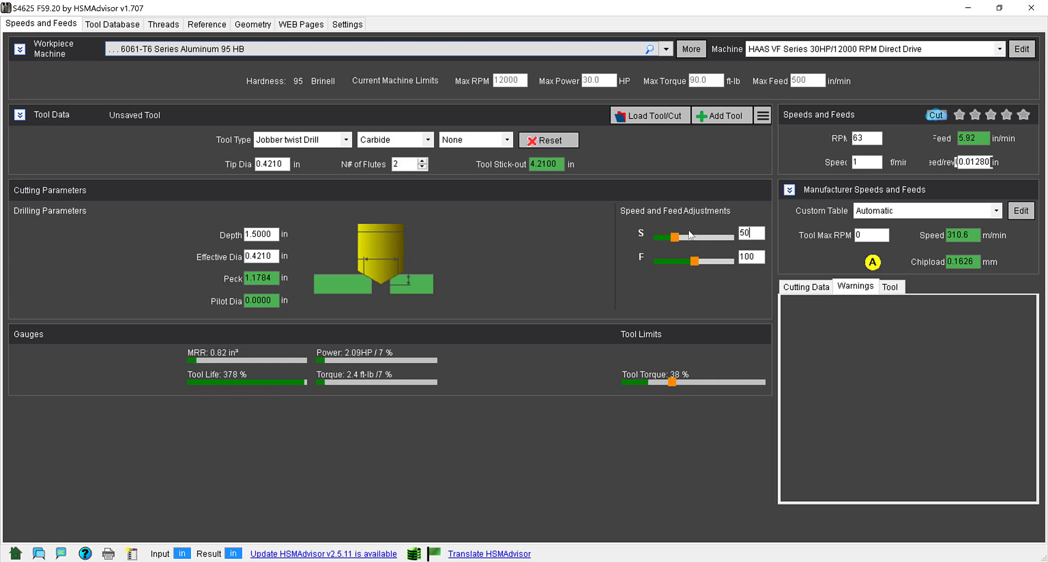
key(Return)
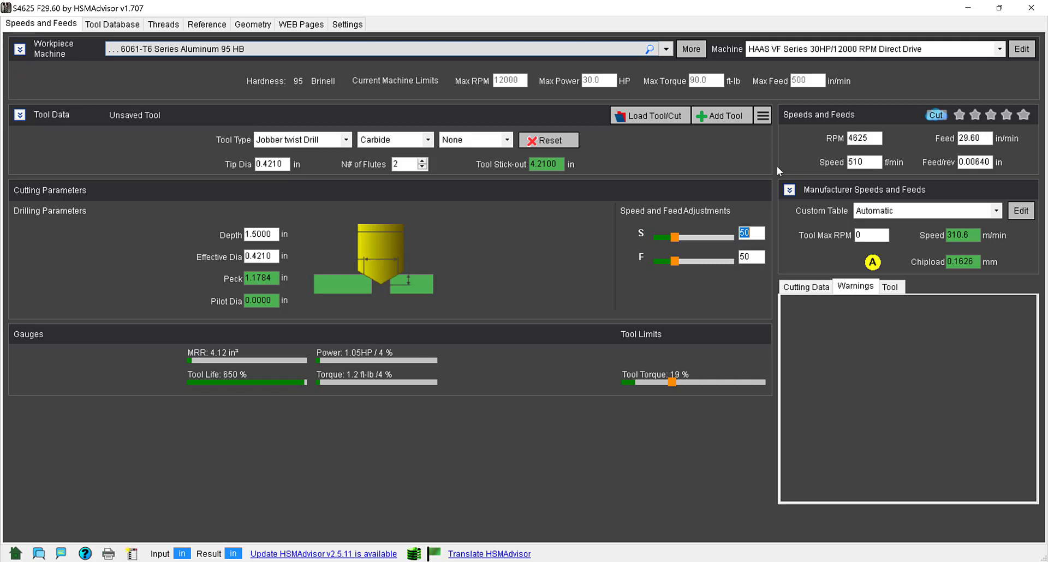
Set both the speed and feed adjustments to 100.
text(100)
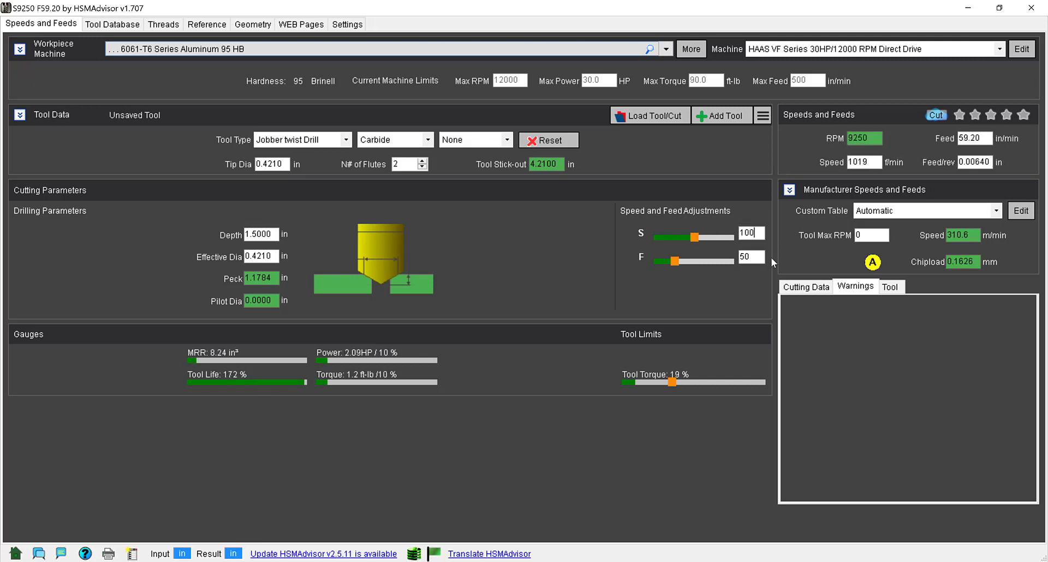
key(Tab)
text(100)
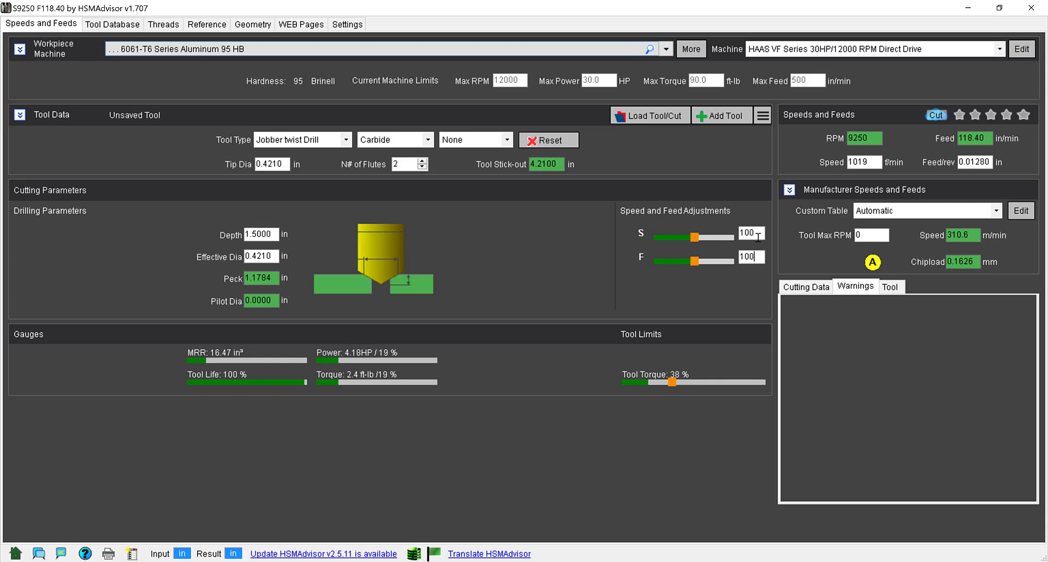
Set the speed and feed adjustments back to 50 and return to the drill toolpath settings in Mastercam.
drag(757, 237, 737, 260)
text(50)
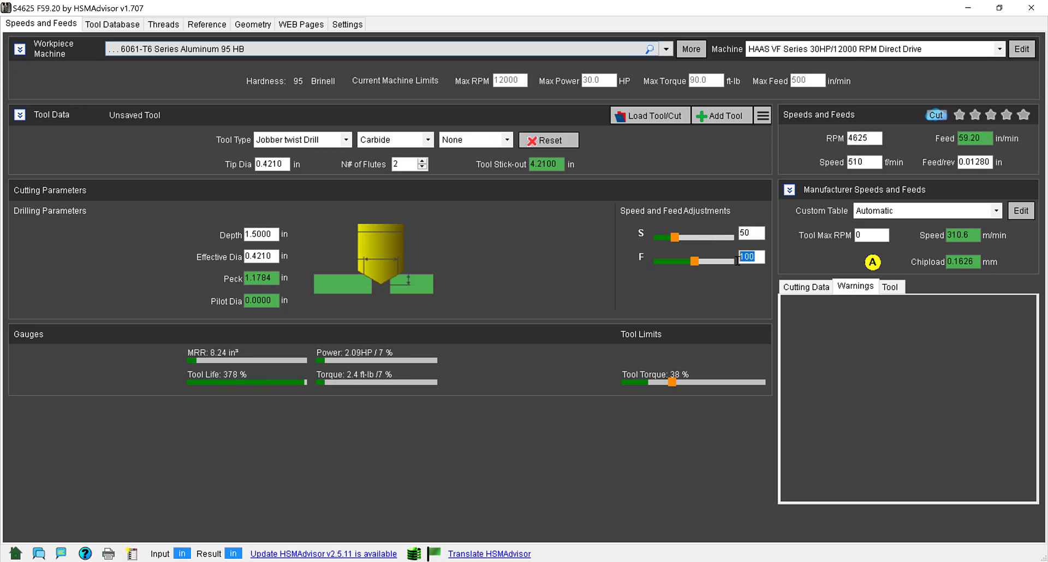
text(50)
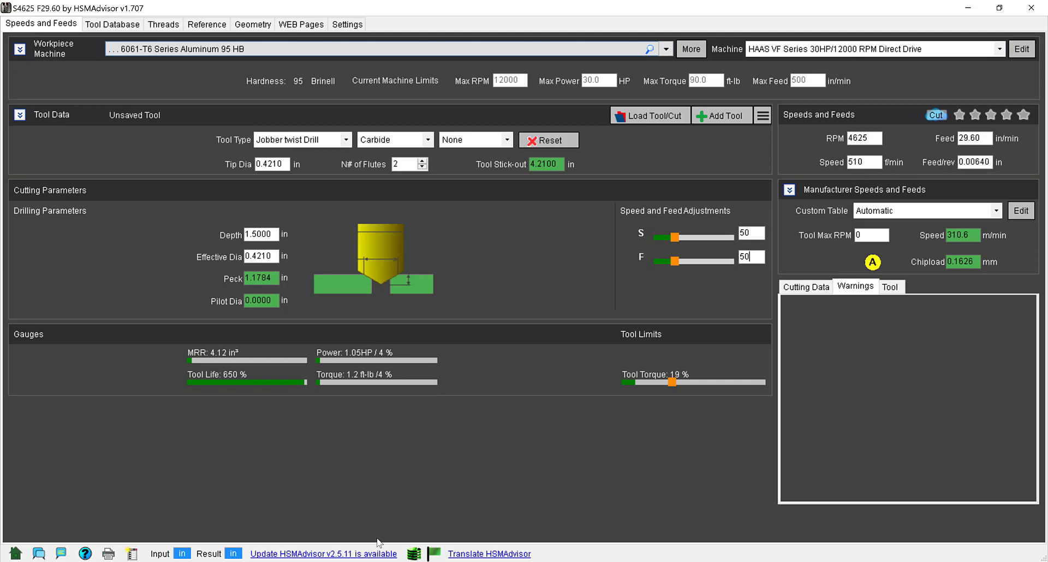
key(alt+Tab)
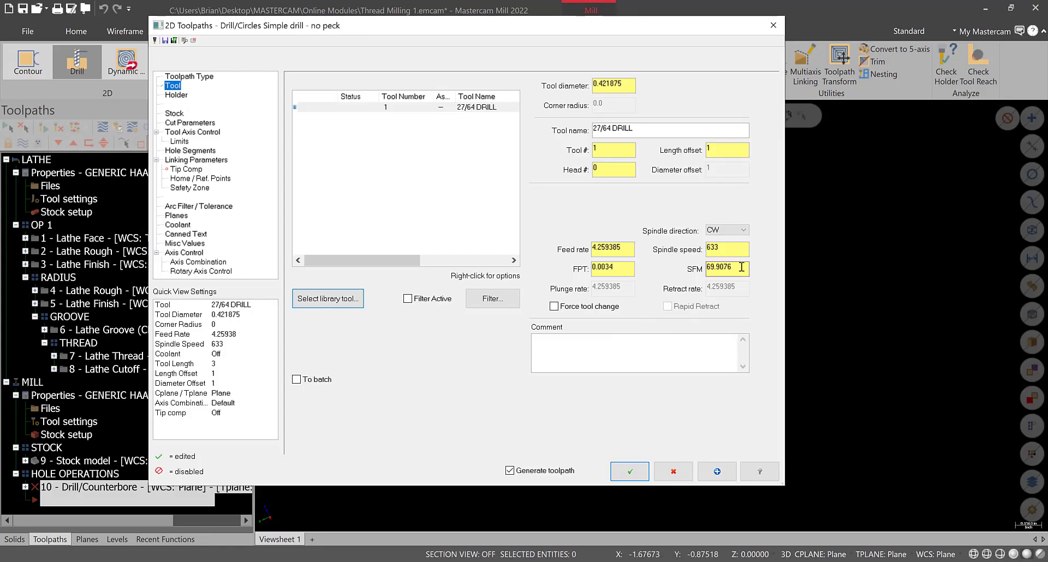
Edit the 27/64 drill's tool definition so its number of flutes is 1.
double_click(407, 107)
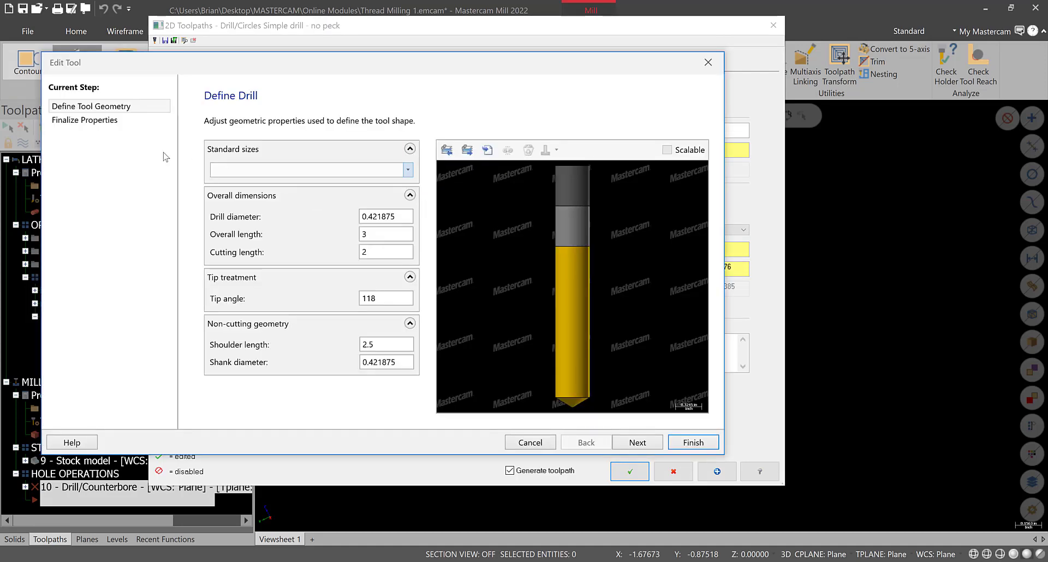
click(108, 124)
double_click(391, 277)
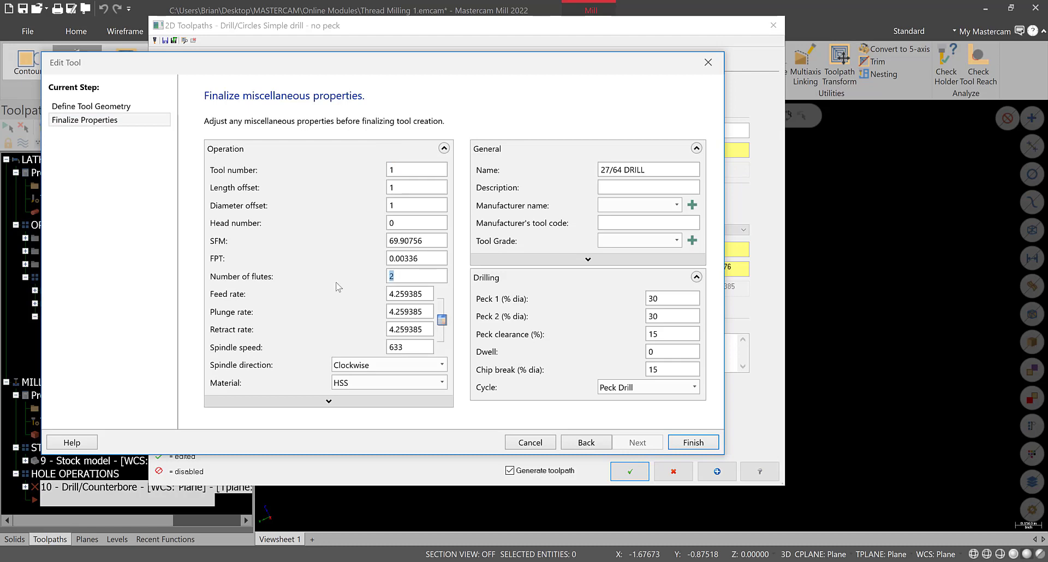
text(1)
click(693, 442)
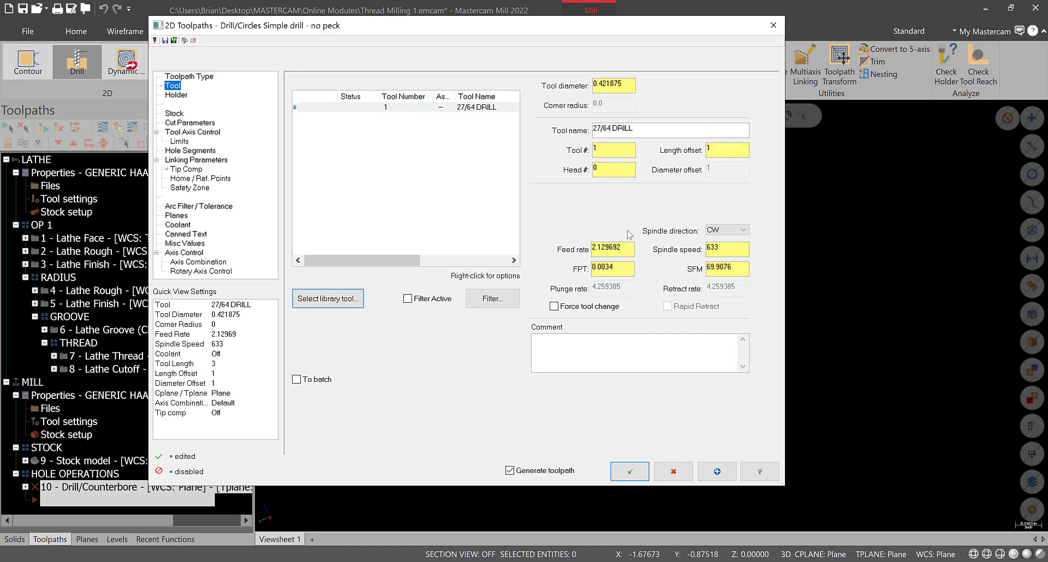
Check the cutting data in HSMAdvisor, and set the drill's FPT to 0.0065 and SFM to 515 in Mastercam.
drag(624, 269, 435, 286)
text(0)
key(alt+Tab)
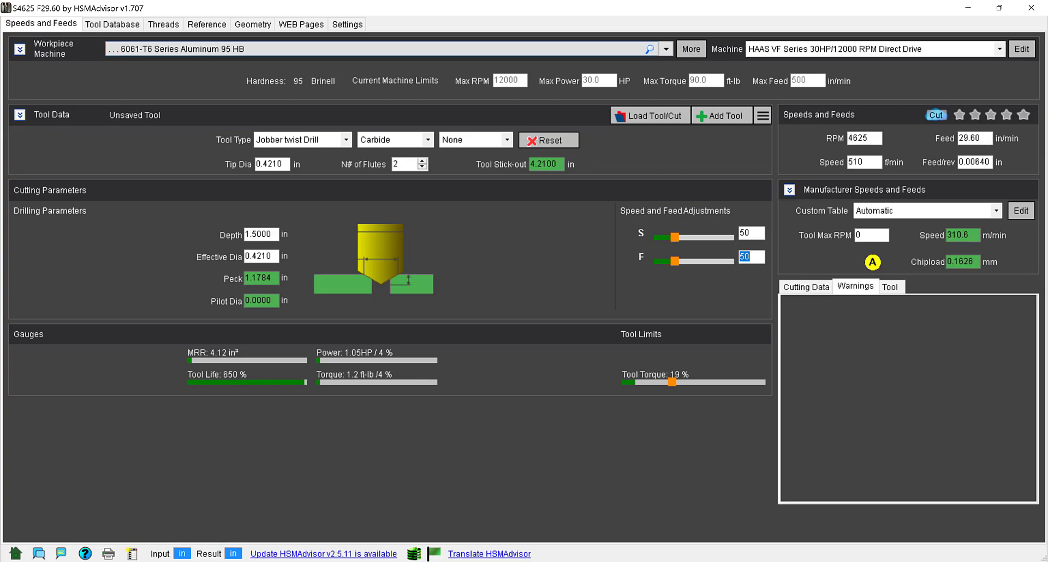
key(alt+Tab)
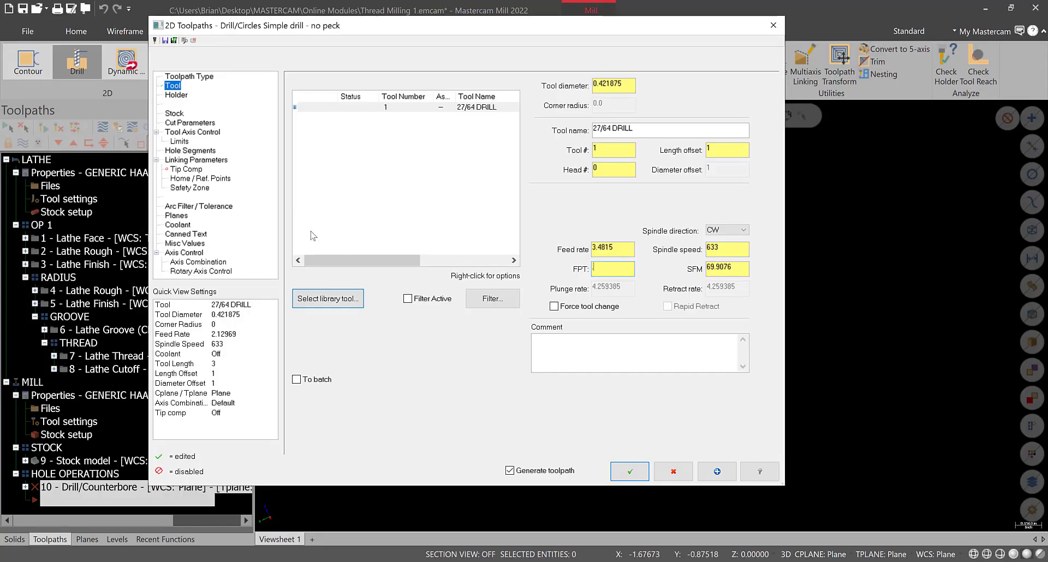
text(.0065)
click(715, 269)
double_click(715, 269)
text(5)
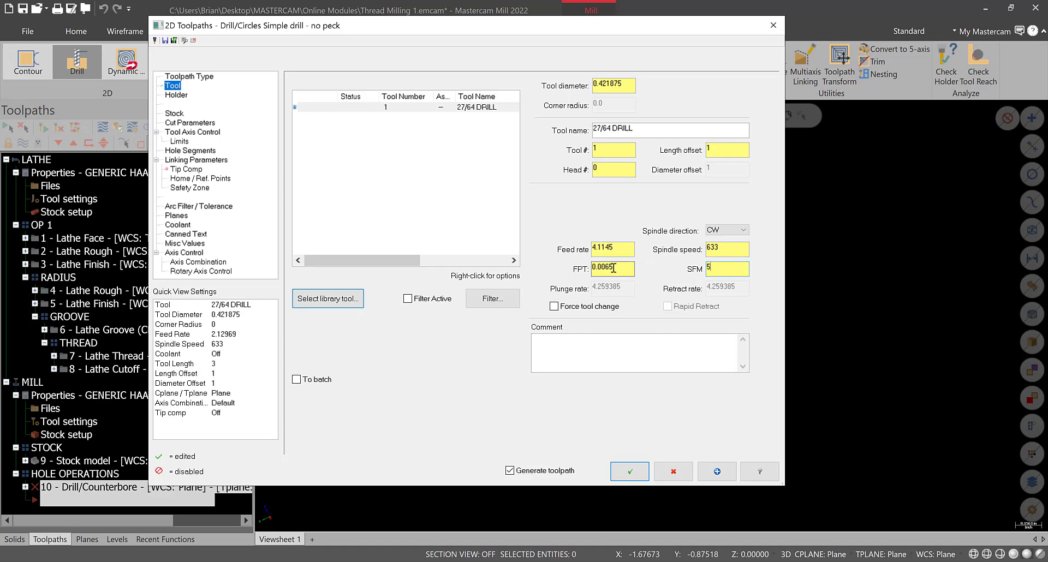
text(10)
key(Return)
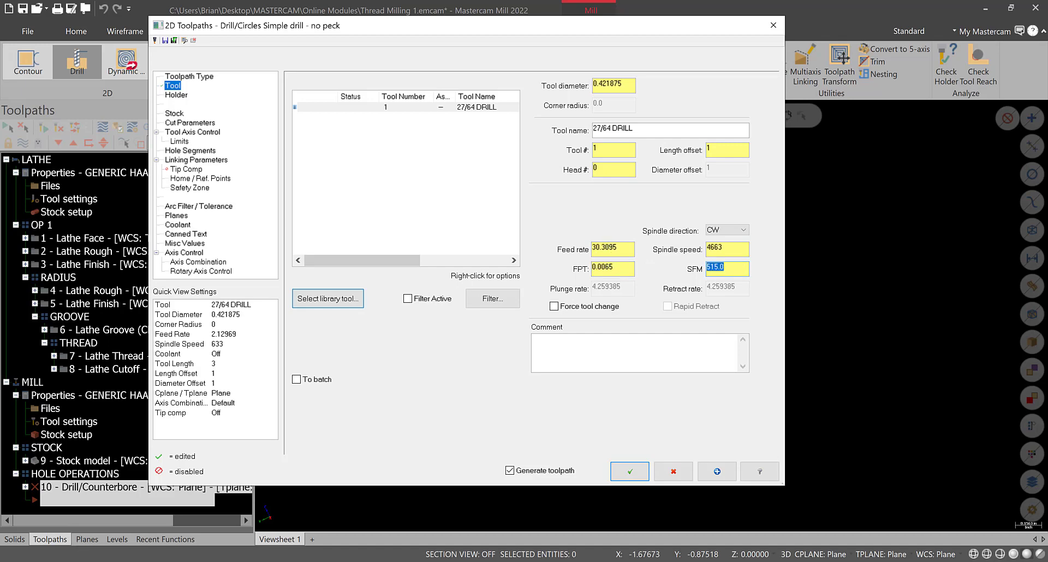
Correct the drill's SFM to 510 and compare the speed and feed with those in HSMAdvisor.
click(90, 561)
click(90, 518)
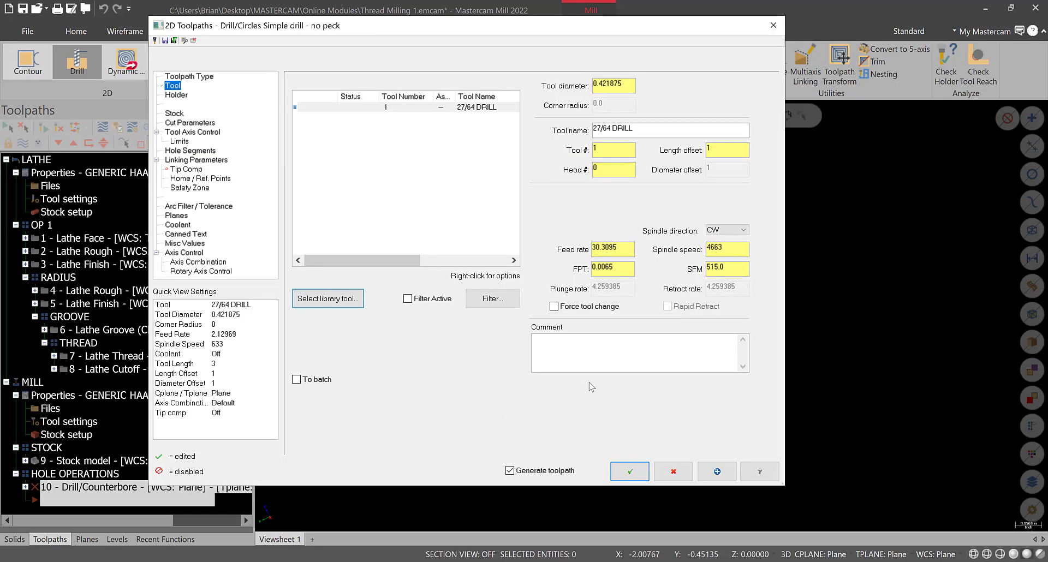
double_click(718, 267)
text(5)
key(Return)
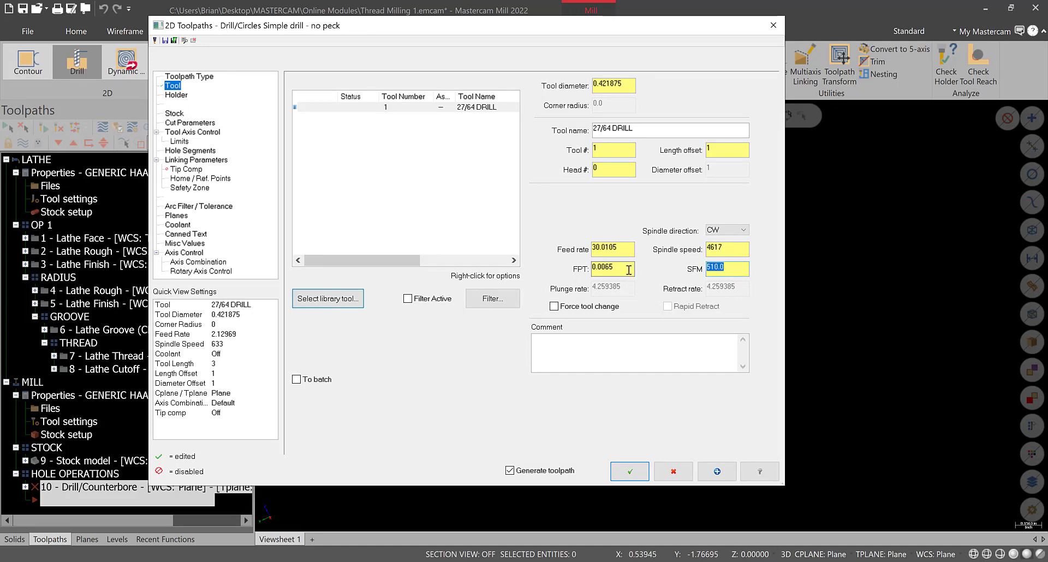
key(alt+Tab)
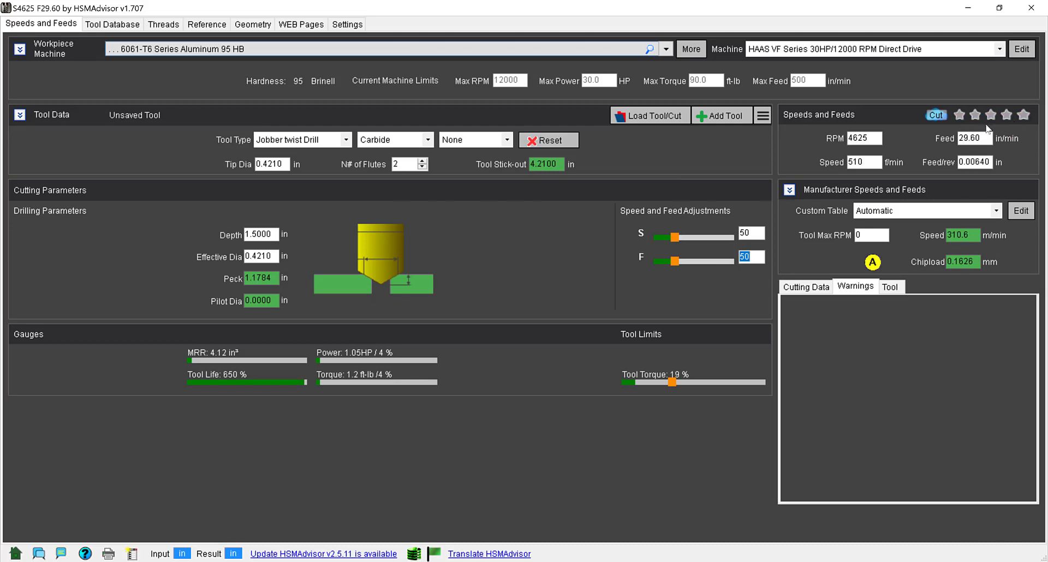
key(alt+Tab)
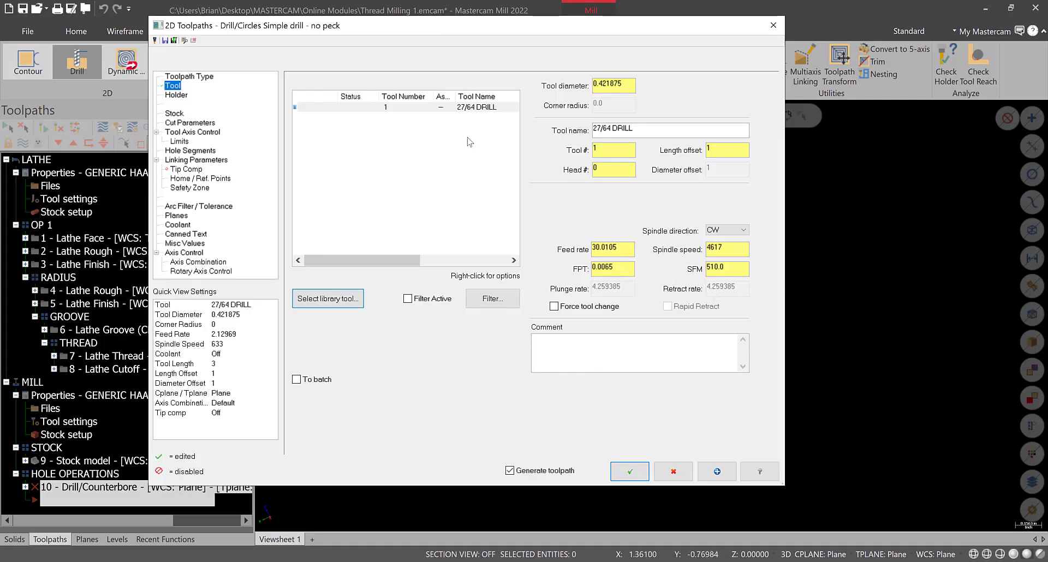
Keep the Drill/Counterbore cycle and pick the drilling depth from the arc edge at the bottom of the hole.
click(188, 123)
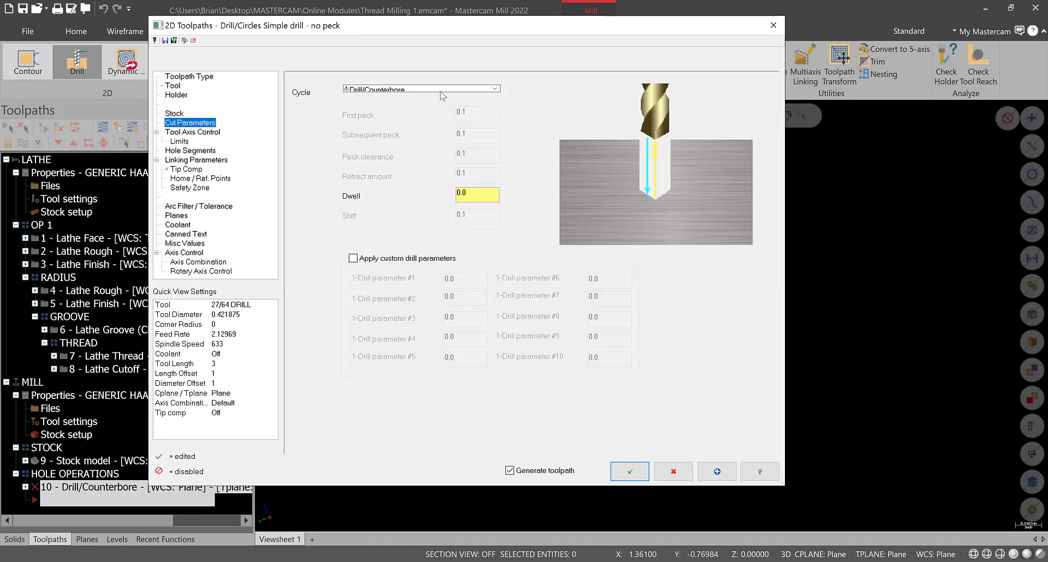
click(383, 88)
click(383, 96)
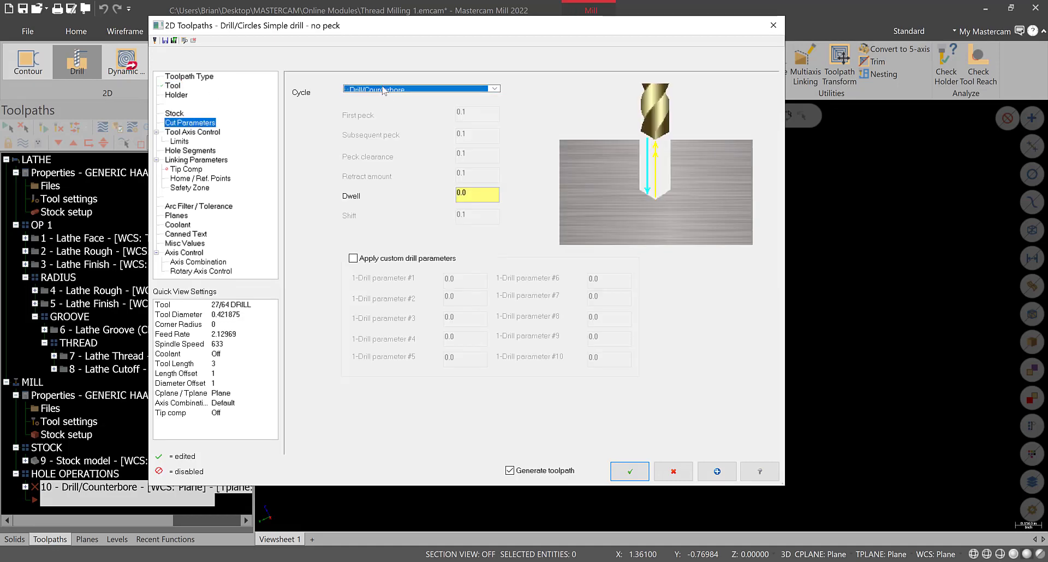
click(189, 160)
click(483, 350)
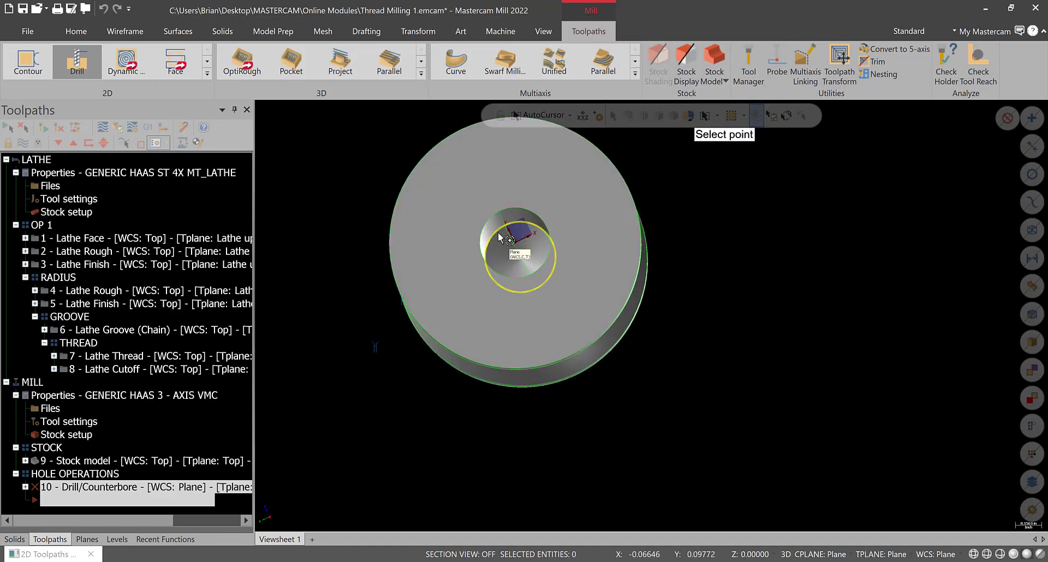
click(507, 256)
Enable tip compensation for the drill and set the breakthrough amount to 0.
click(186, 169)
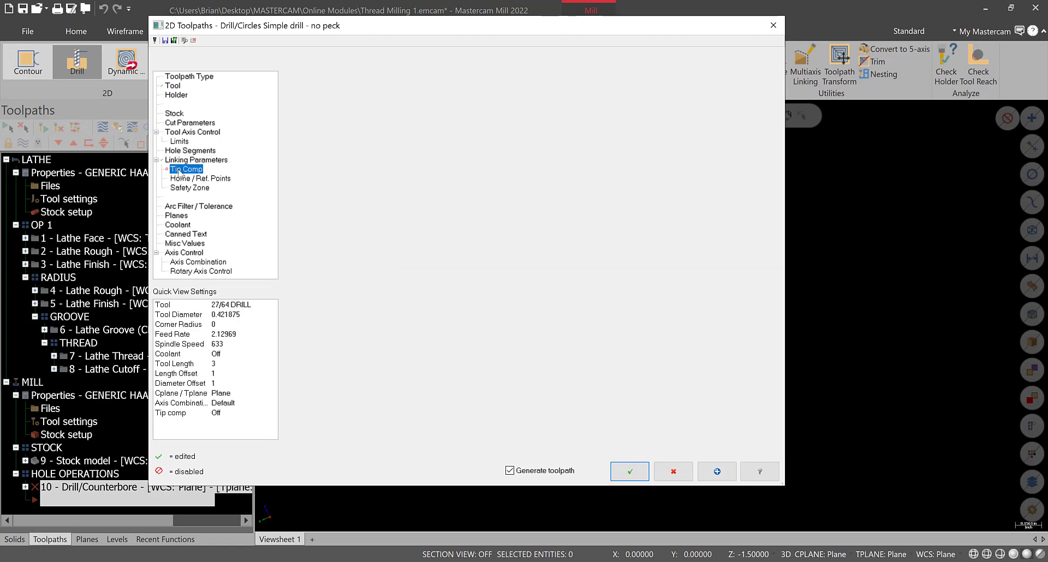
click(309, 94)
double_click(503, 164)
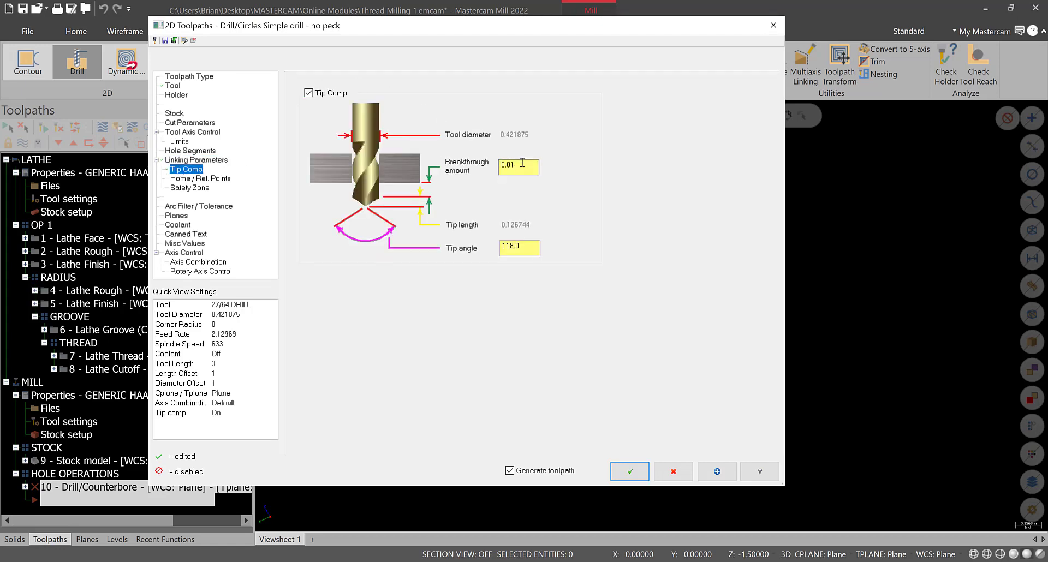
text(0)
Turn on thru-tool coolant and generate the drill toolpath.
click(178, 224)
click(531, 188)
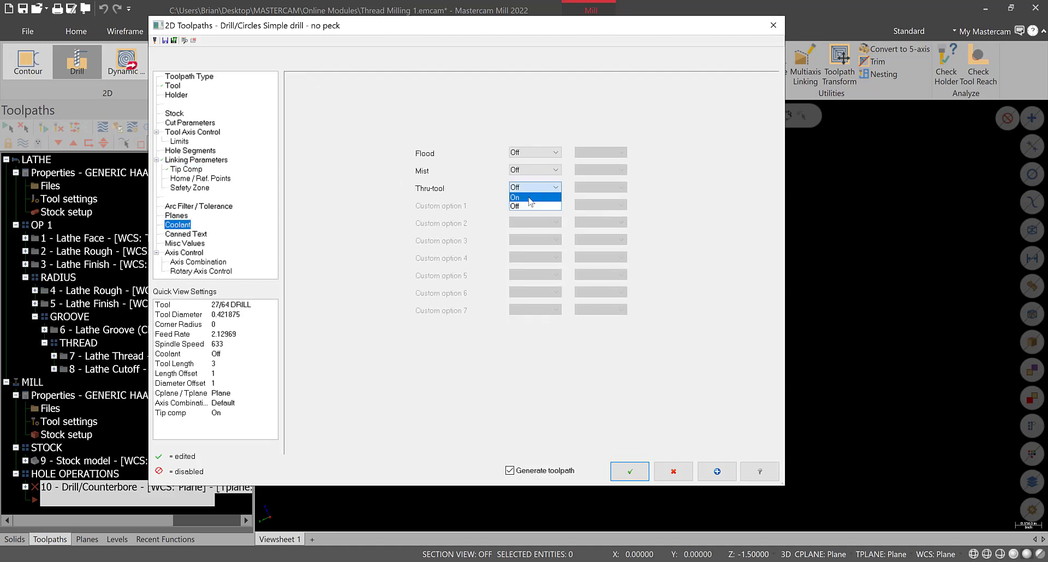
click(529, 198)
click(629, 471)
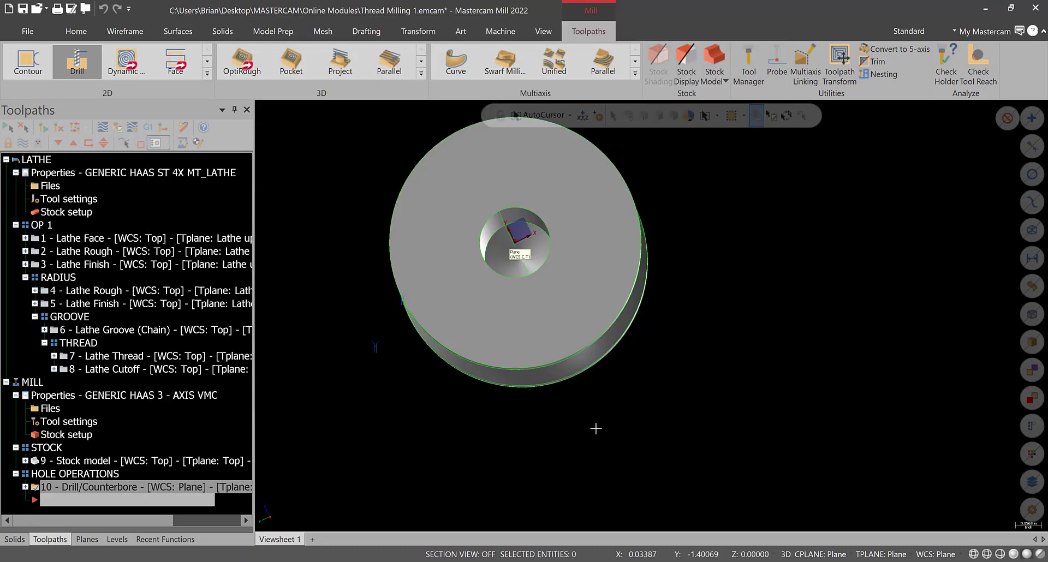
Backplot the drill operation to examine the tool's motion into the hole, and close the backplot.
middle_drag(551, 418, 546, 334)
scroll(545, 334, down, 7)
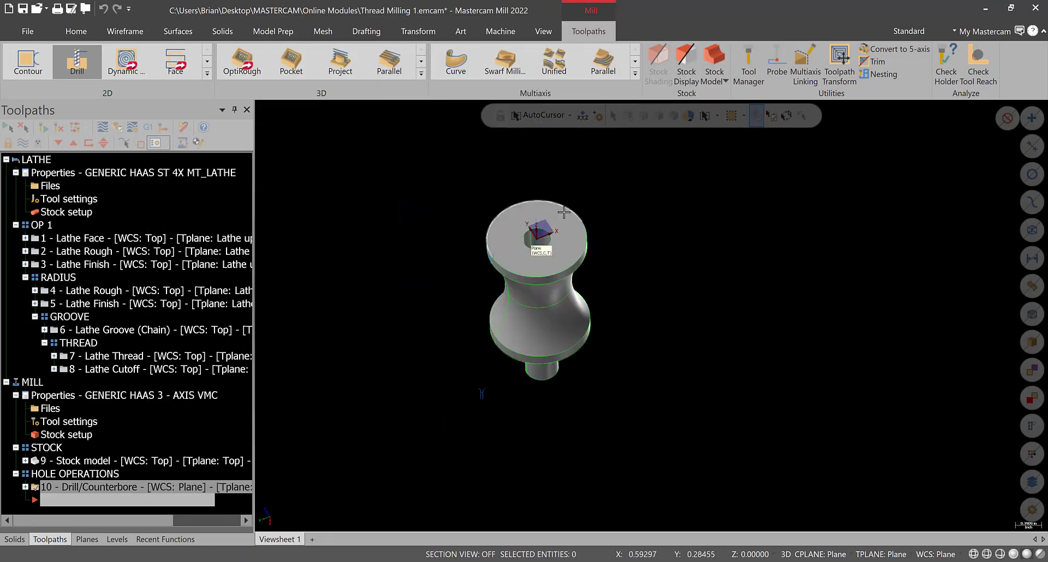
scroll(564, 212, up, 3)
click(167, 131)
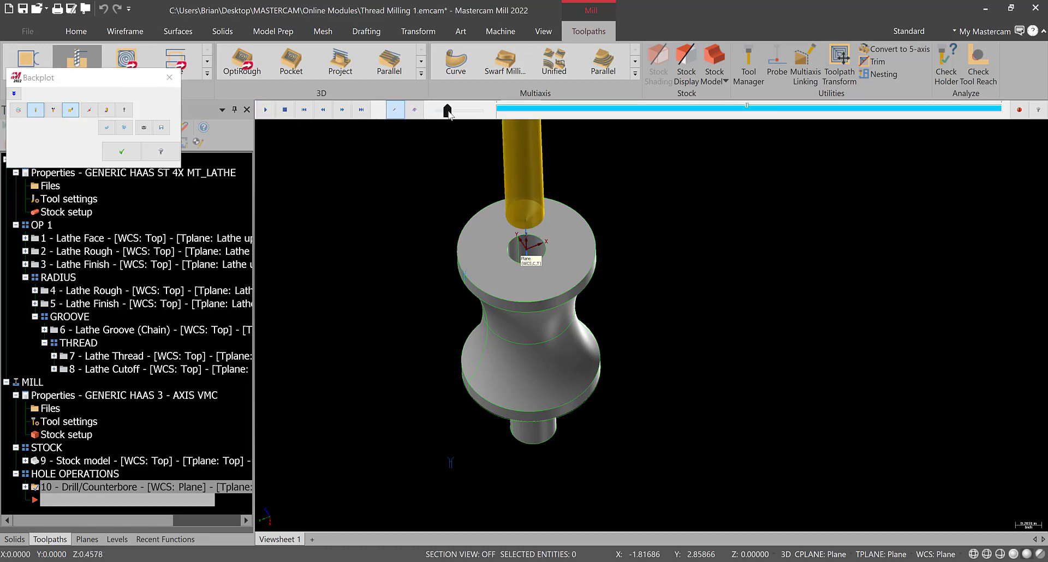
drag(447, 112, 465, 111)
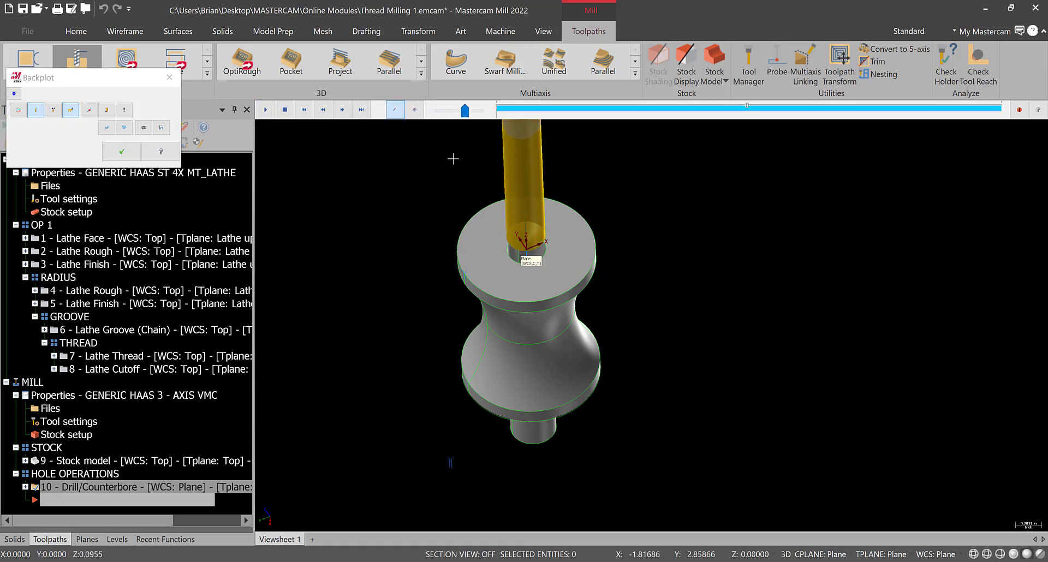
scroll(489, 180, down, 3)
scroll(494, 180, up, 4)
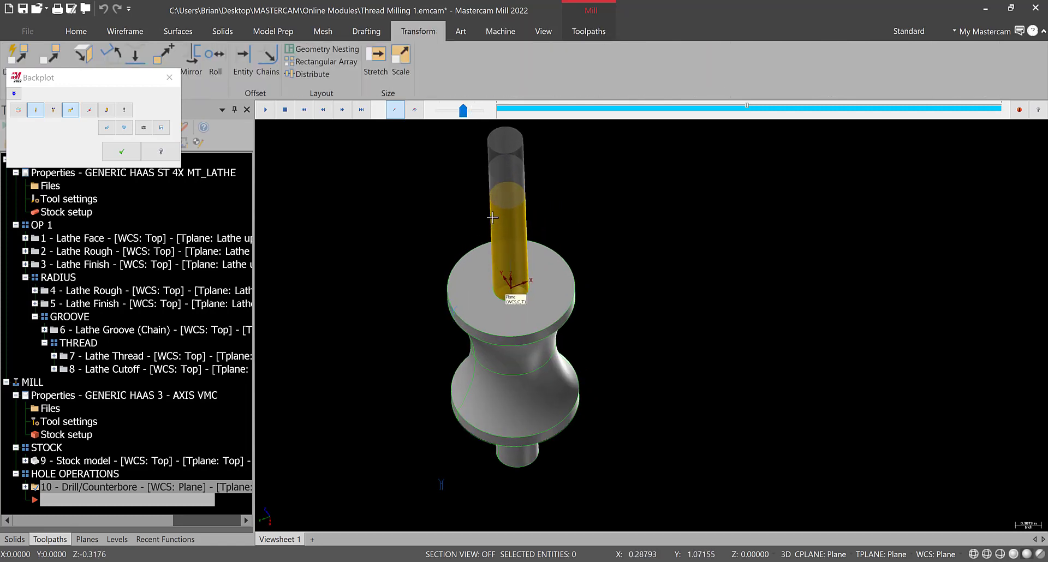
scroll(527, 293, down, 2)
scroll(475, 195, down, 1)
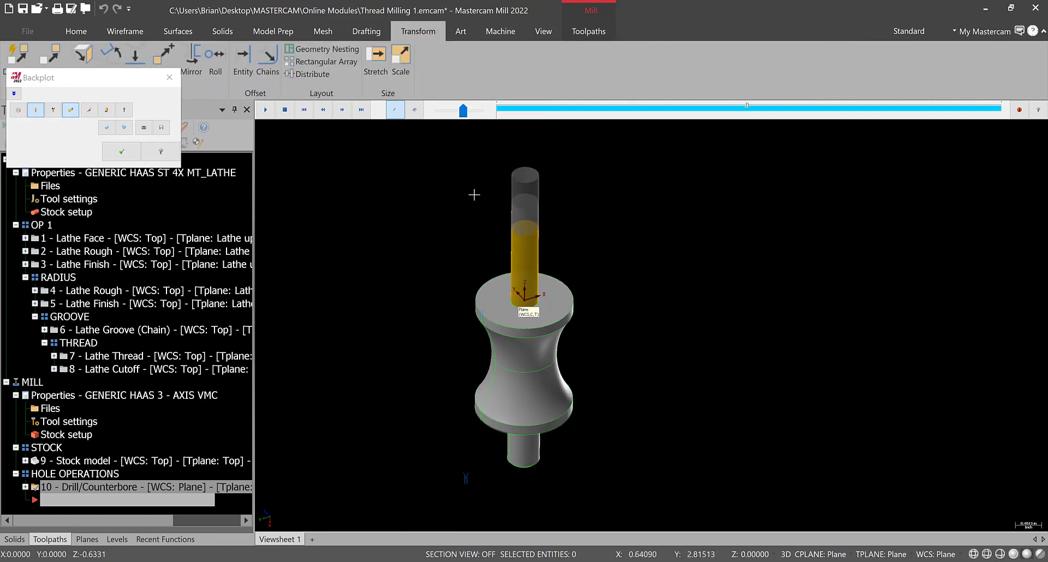
scroll(475, 195, up, 2)
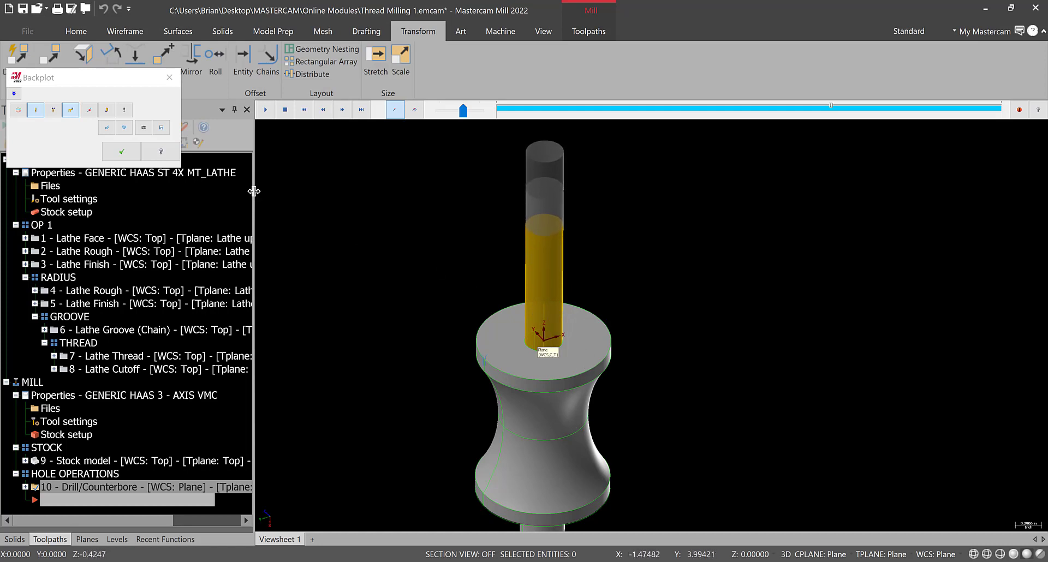
click(172, 78)
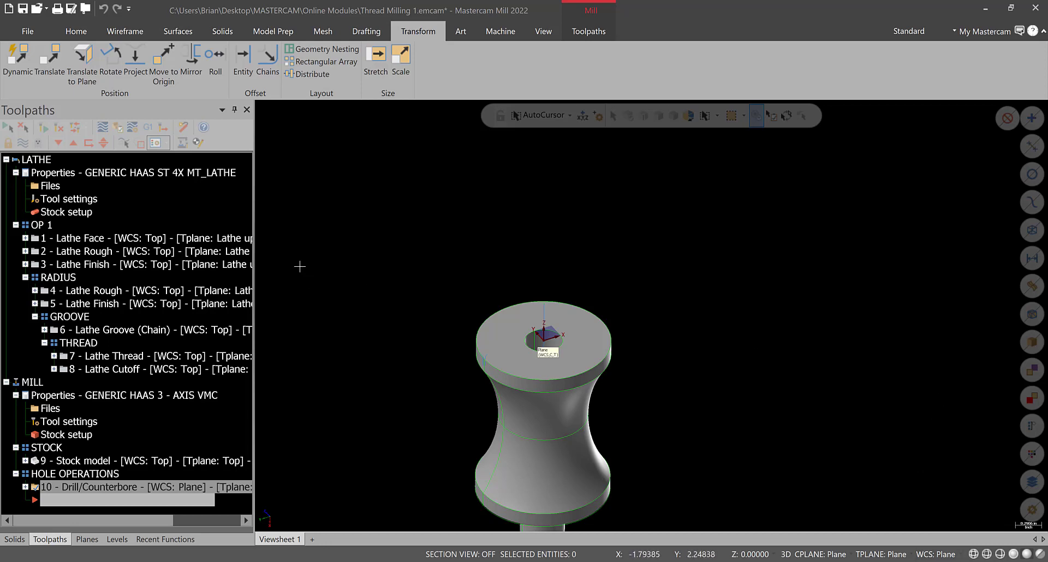
Start a Thread Mill toolpath on the hole's arc edge at the top face of the part.
click(588, 31)
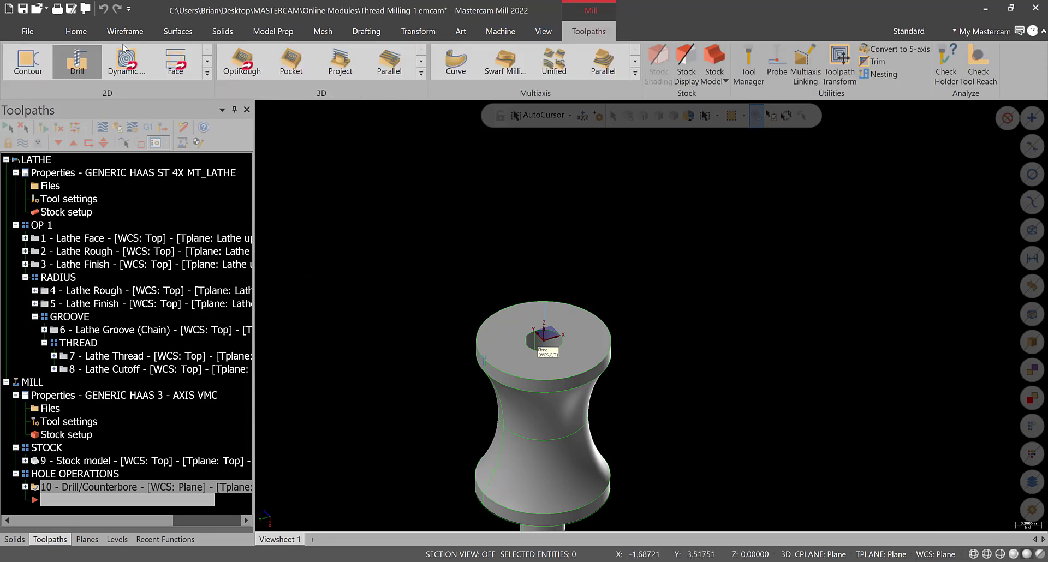
click(207, 75)
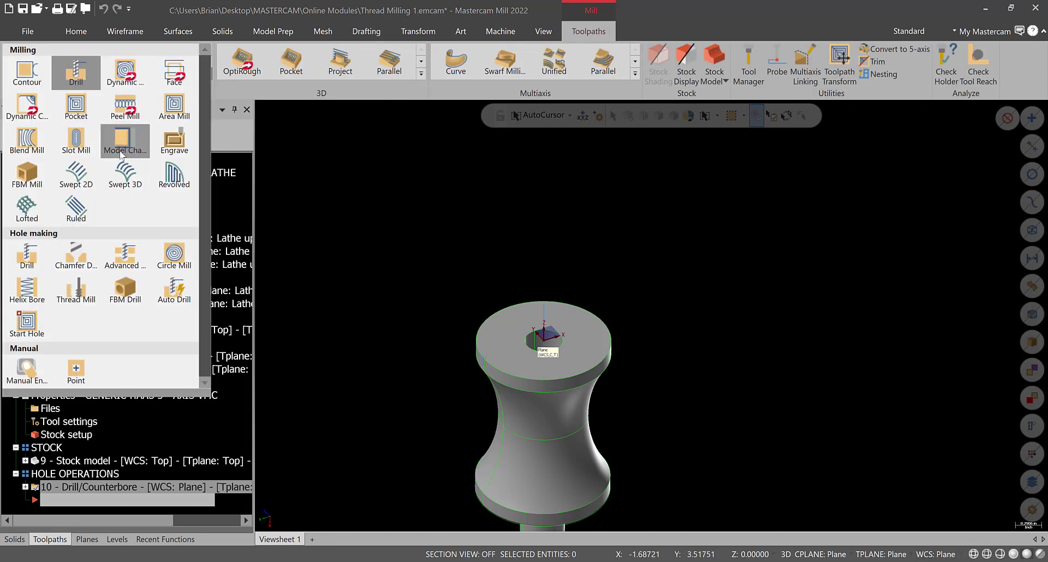
click(72, 299)
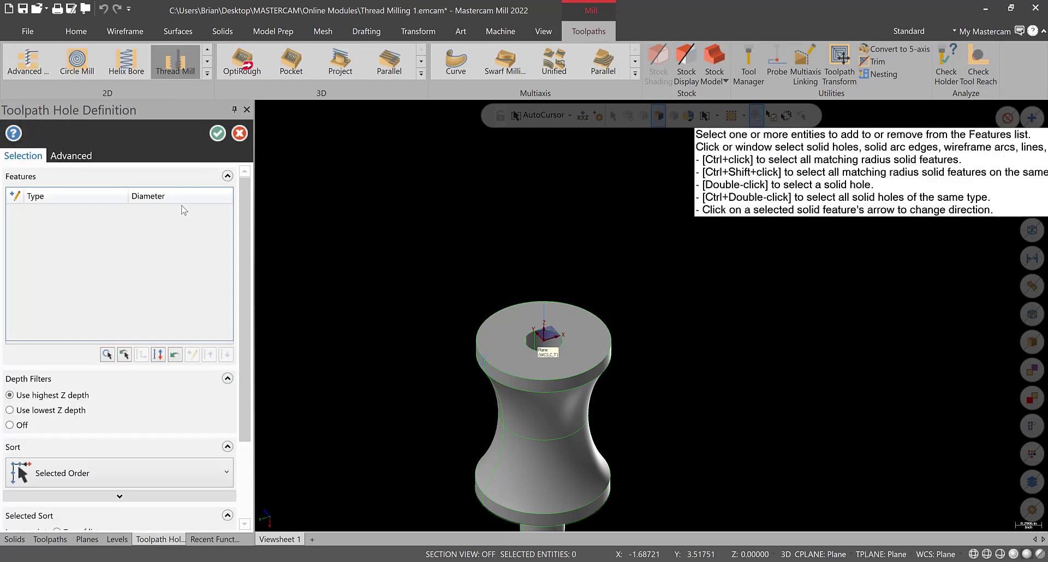
scroll(542, 339, up, 2)
click(541, 339)
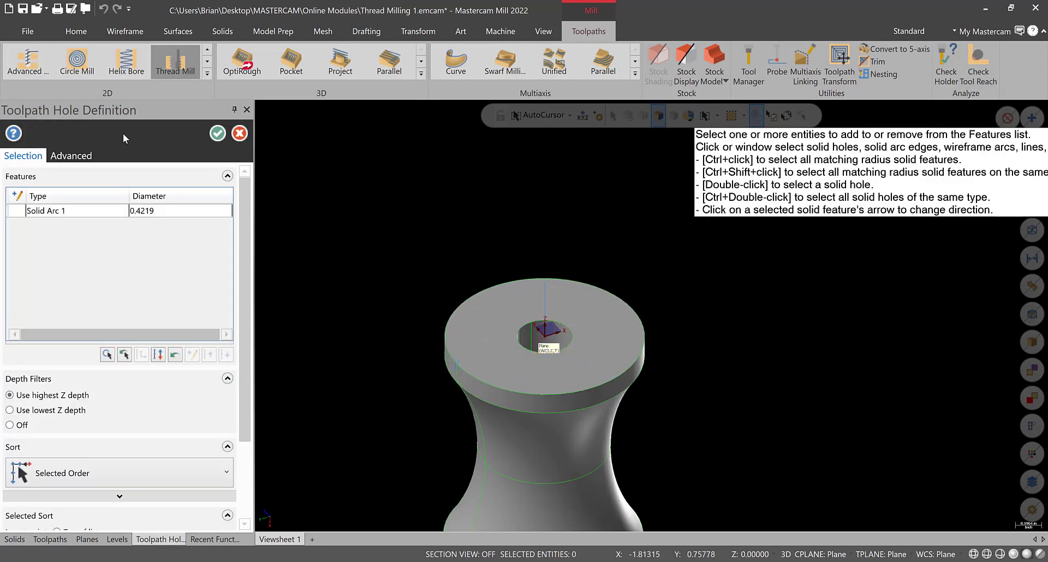
click(218, 133)
Create a new tool of type Thread mill for the thread milling toolpath.
click(180, 86)
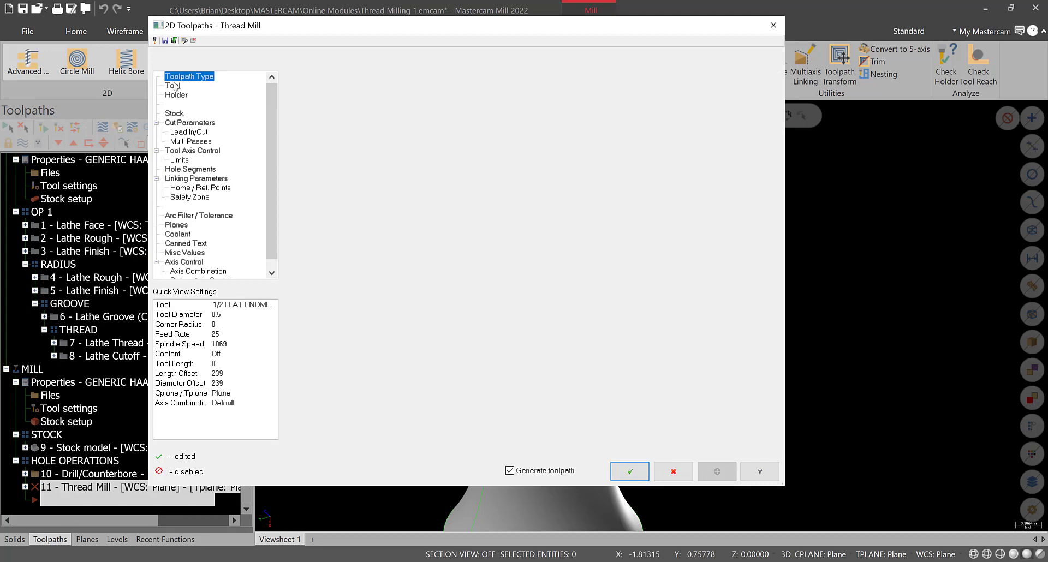
right_click(349, 167)
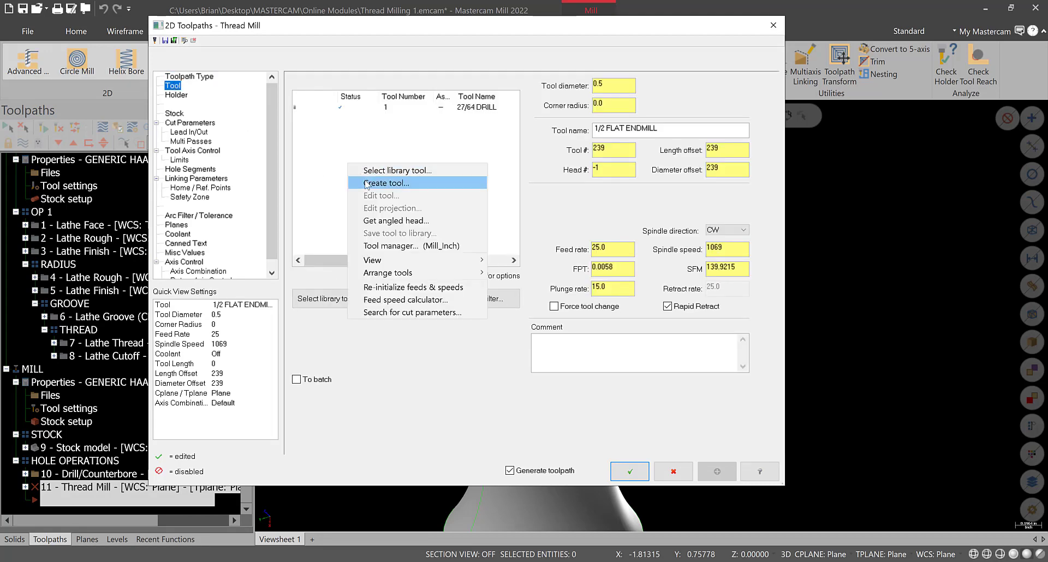
click(386, 183)
click(551, 320)
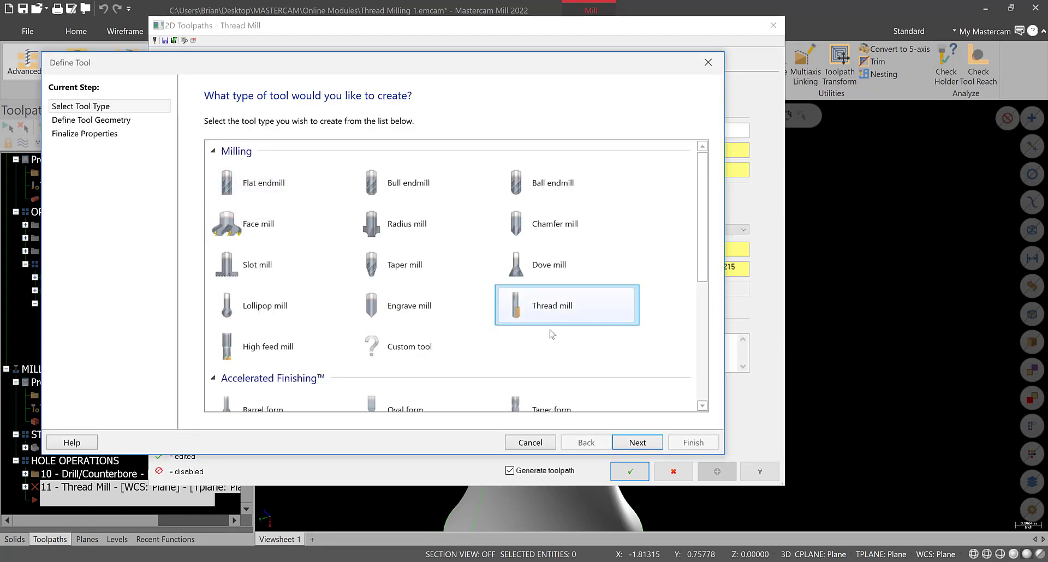
click(637, 443)
Define the thread mill's overall dimensions: 13 threads per inch, outside diameter 0.35, overall length 3.5 and cutting length 1/13.
double_click(373, 202)
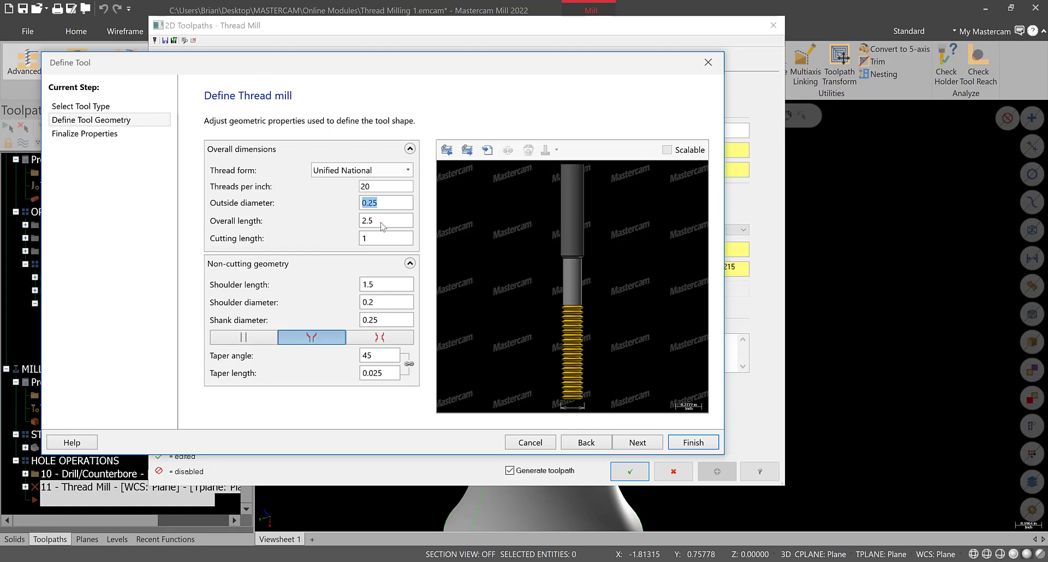
click(374, 185)
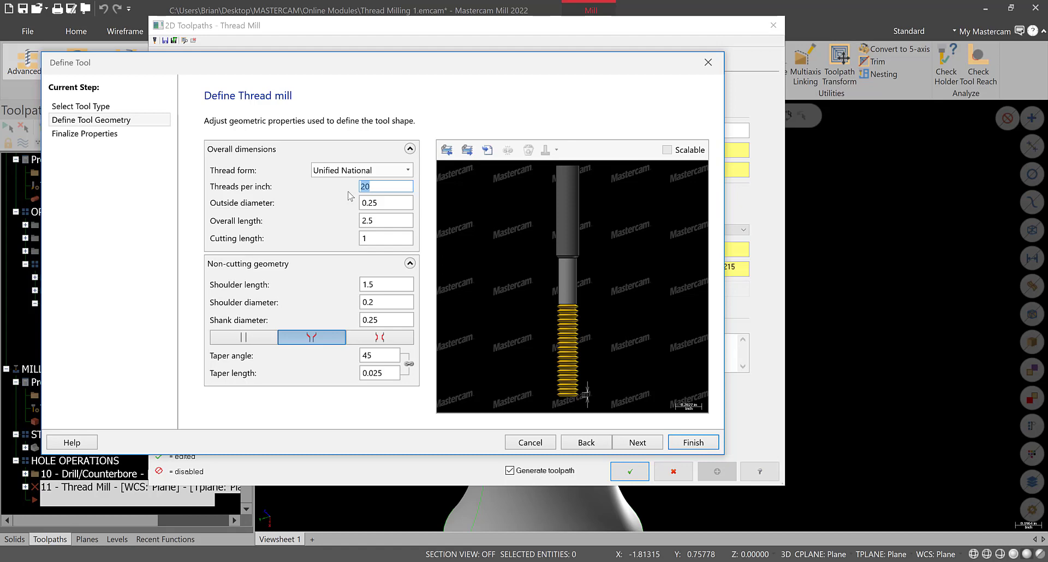
text(13)
click(389, 204)
drag(389, 203, 315, 213)
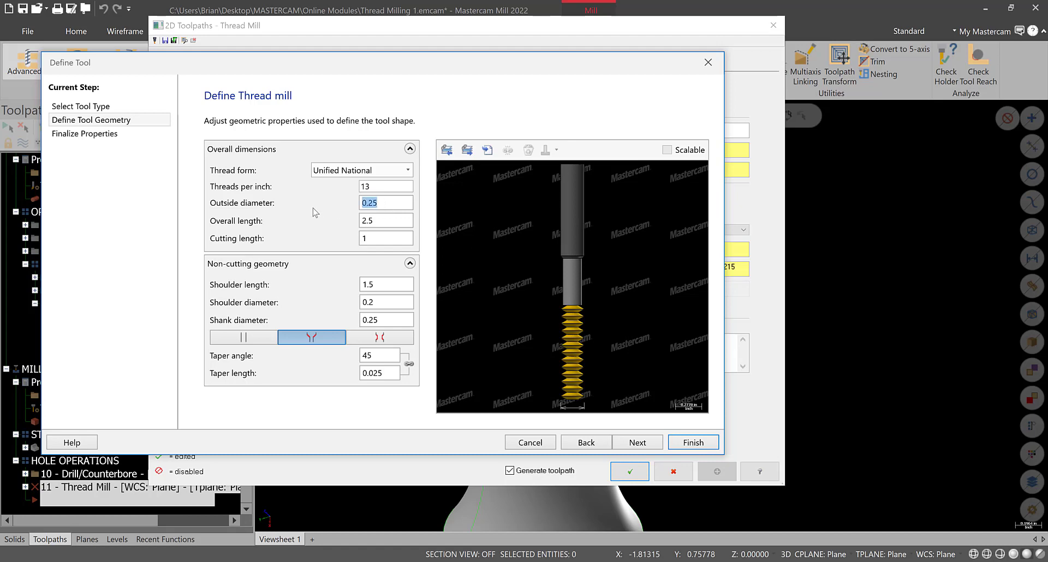
text(0.35)
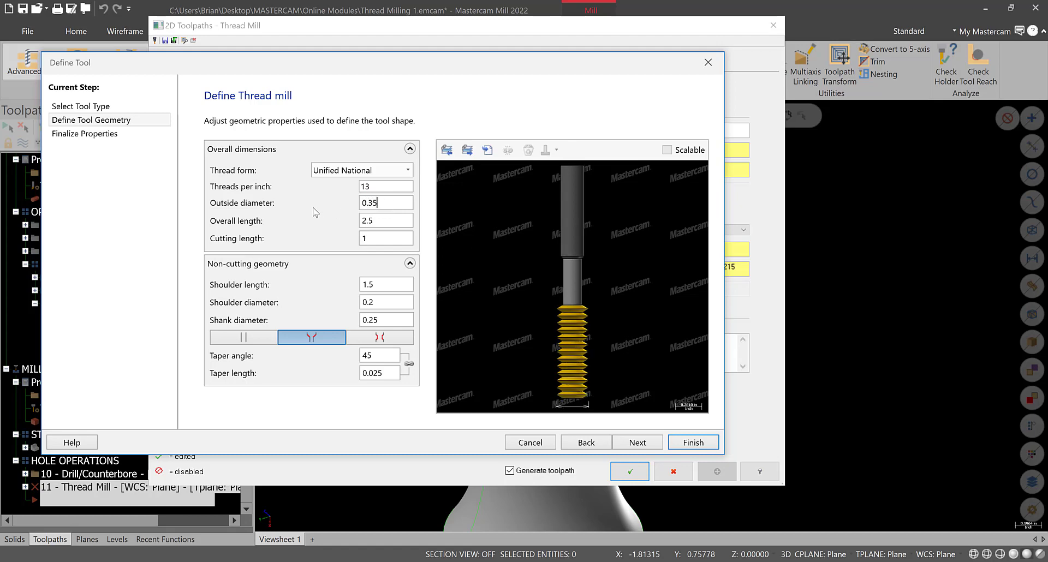
key(Tab)
text(3.5)
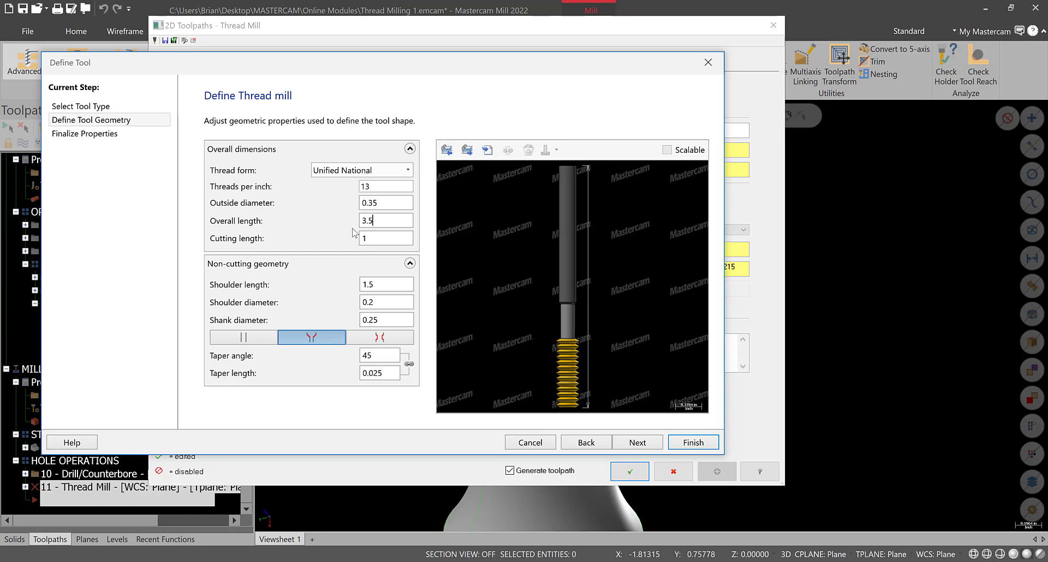
key(Tab)
text(1/13)
key(Return)
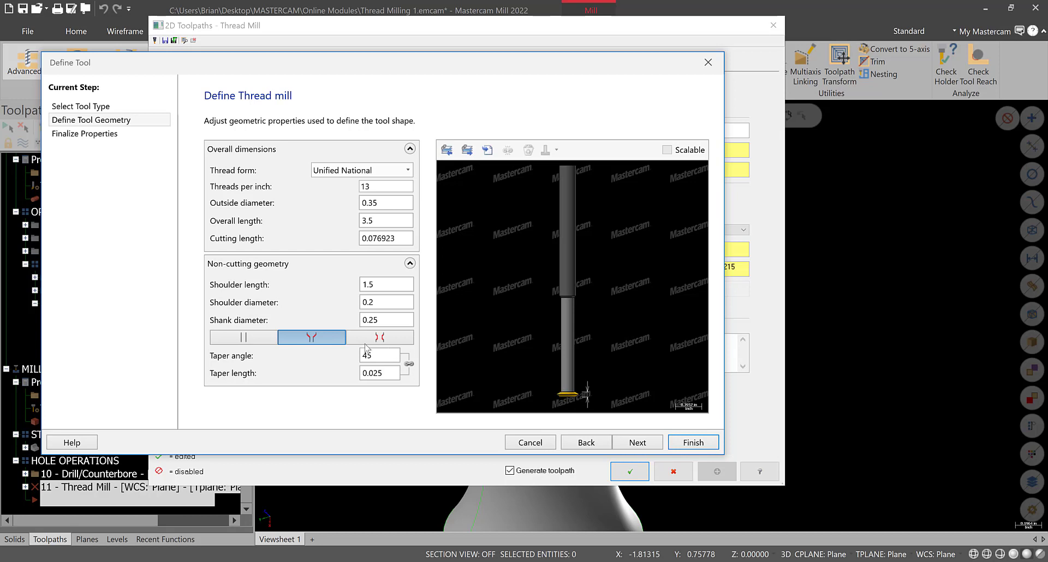
Set the non-cutting geometry to shoulder length 1.575, shoulder diameter 0.25 and shank diameter 0.5, with a tapered transition.
click(380, 285)
drag(379, 284, 339, 290)
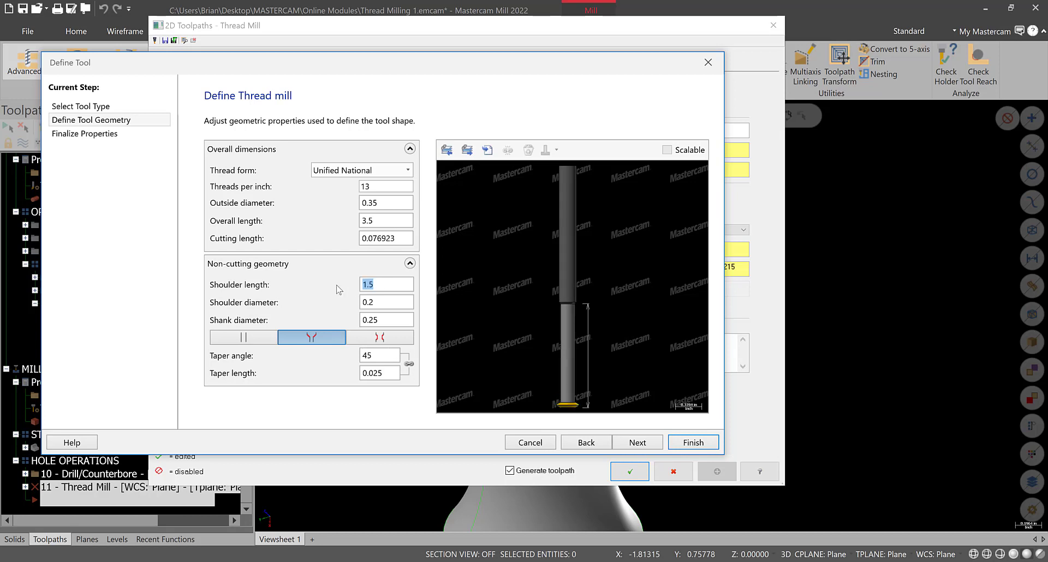
text(1.575)
drag(393, 304, 333, 304)
text(.2)
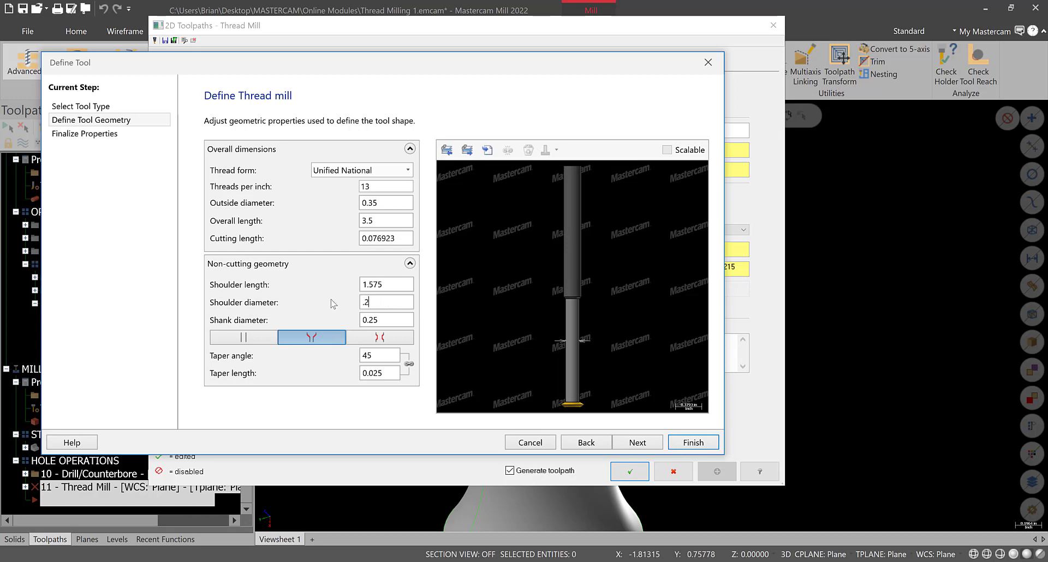
text(5)
key(Tab)
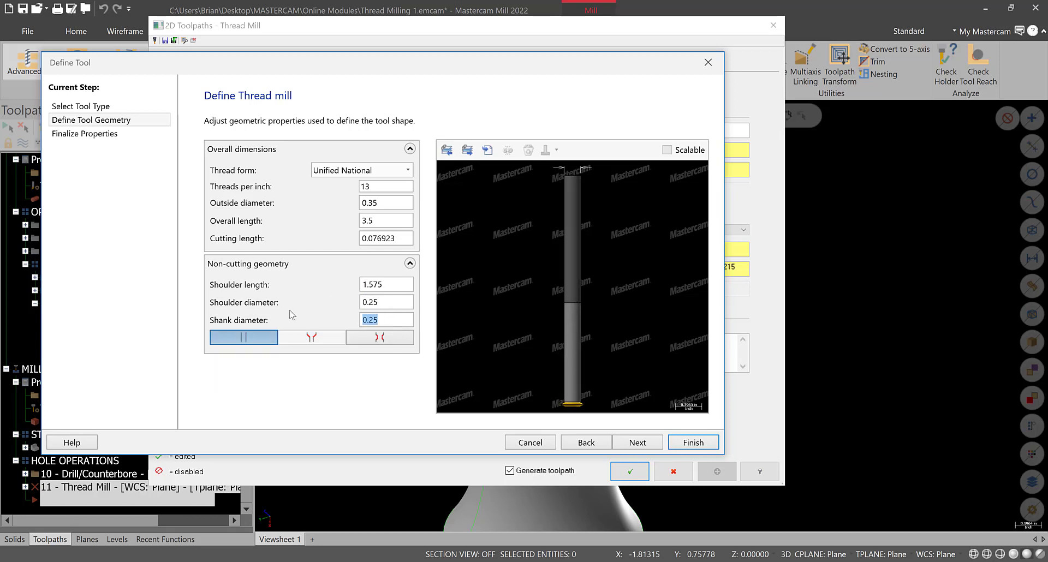
text(.5)
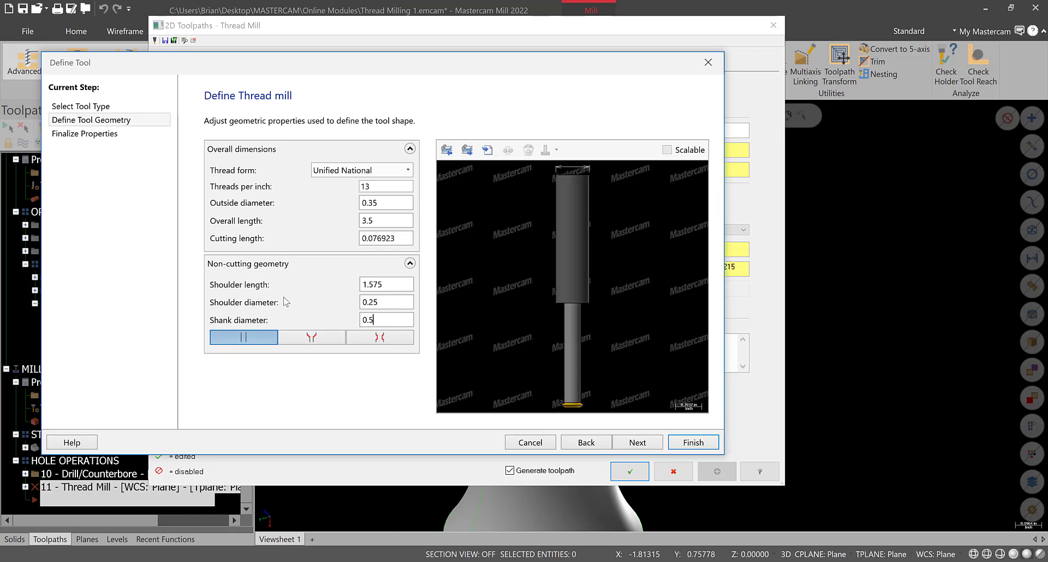
click(301, 338)
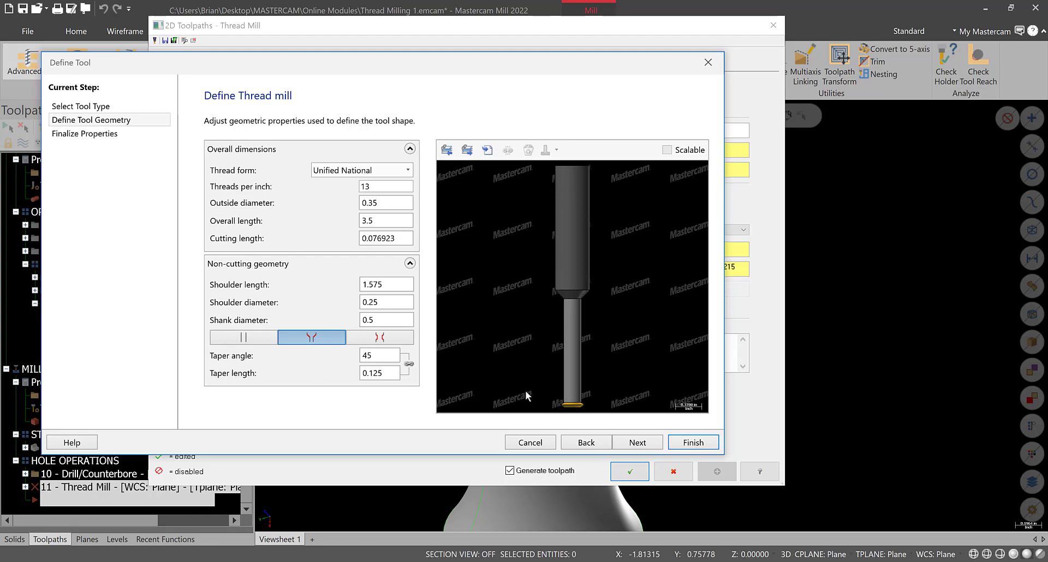
Check the number of flutes in the new tool's final properties and finish creating the thread mill.
click(80, 134)
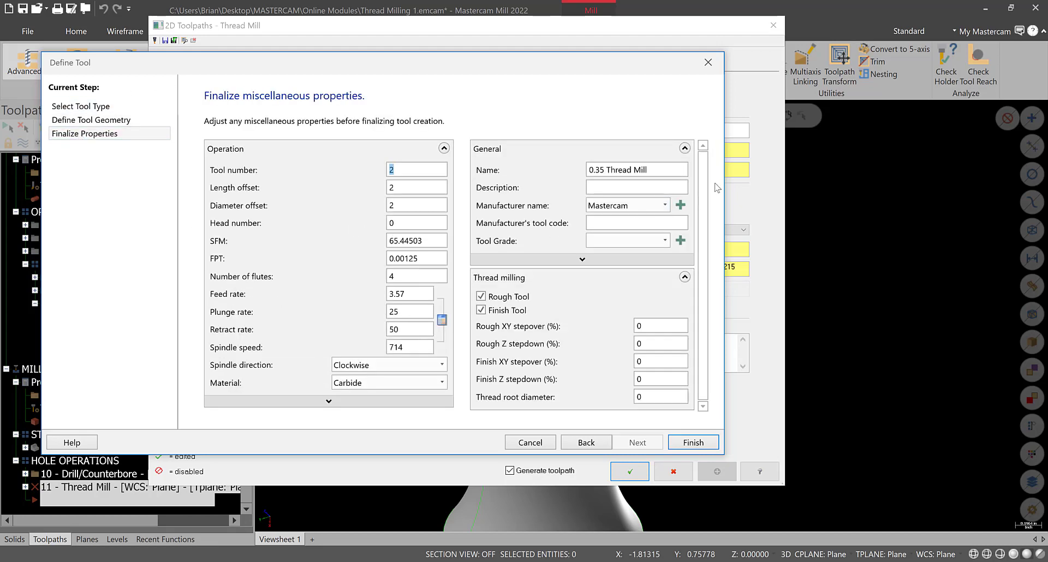
click(403, 278)
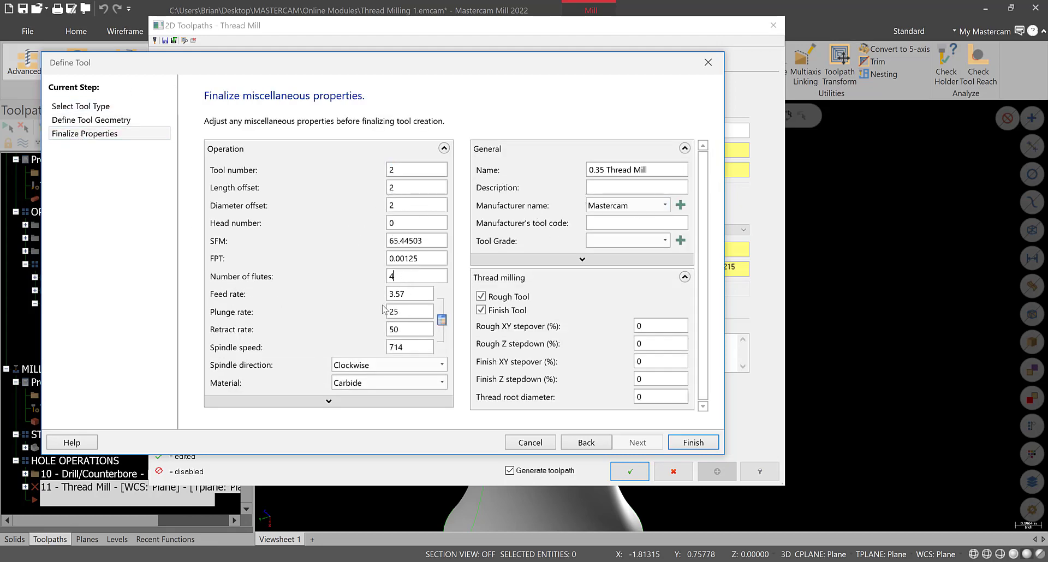
click(691, 443)
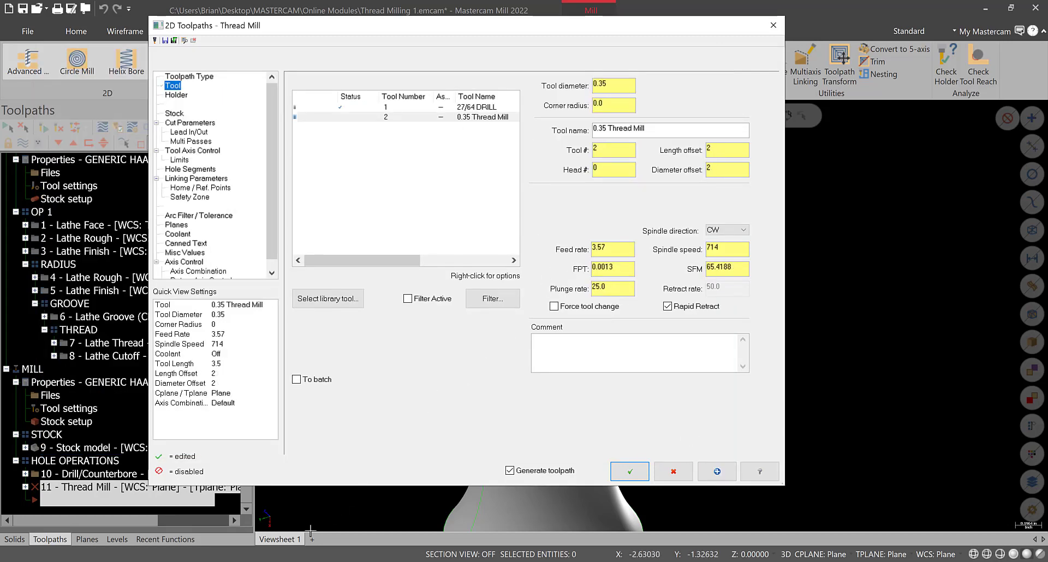
Switch to HSMAdvisor, set the tool type to Thread Mill, and enter 0.04 in for both DOC and WOC.
key(alt+Tab)
click(337, 140)
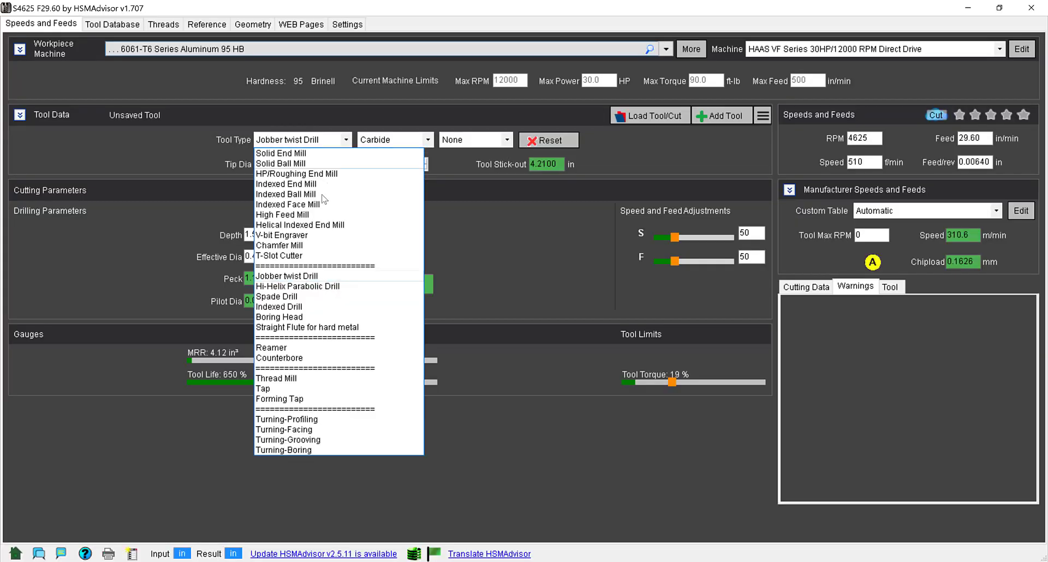
click(283, 378)
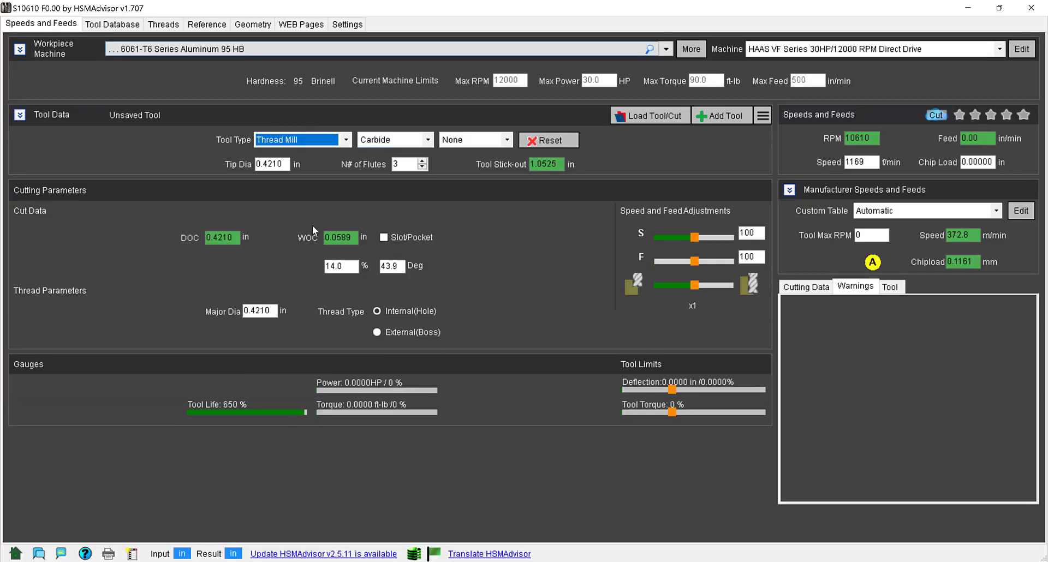
double_click(233, 239)
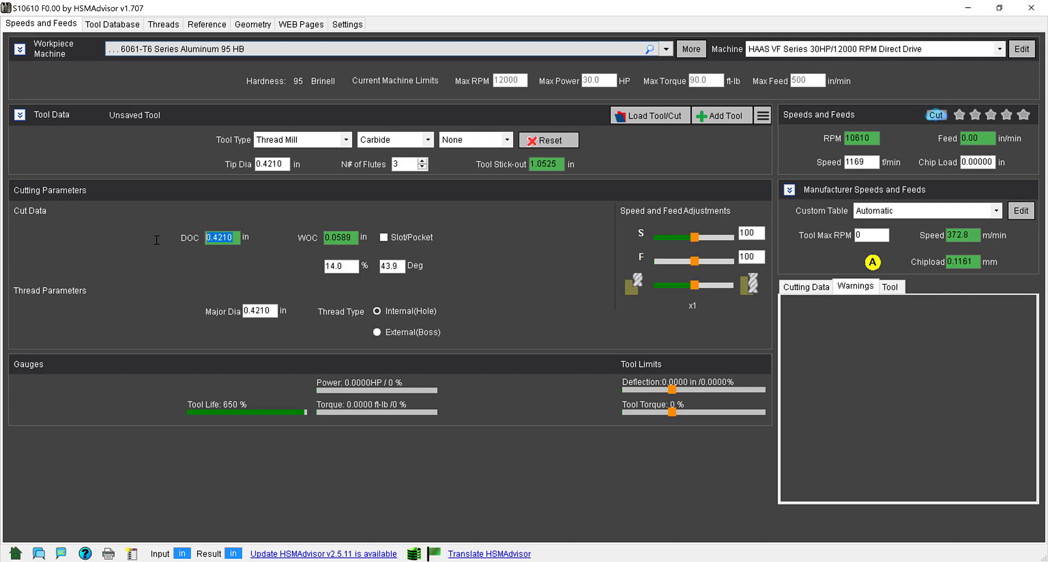
text(.04)
key(Return)
key(Tab)
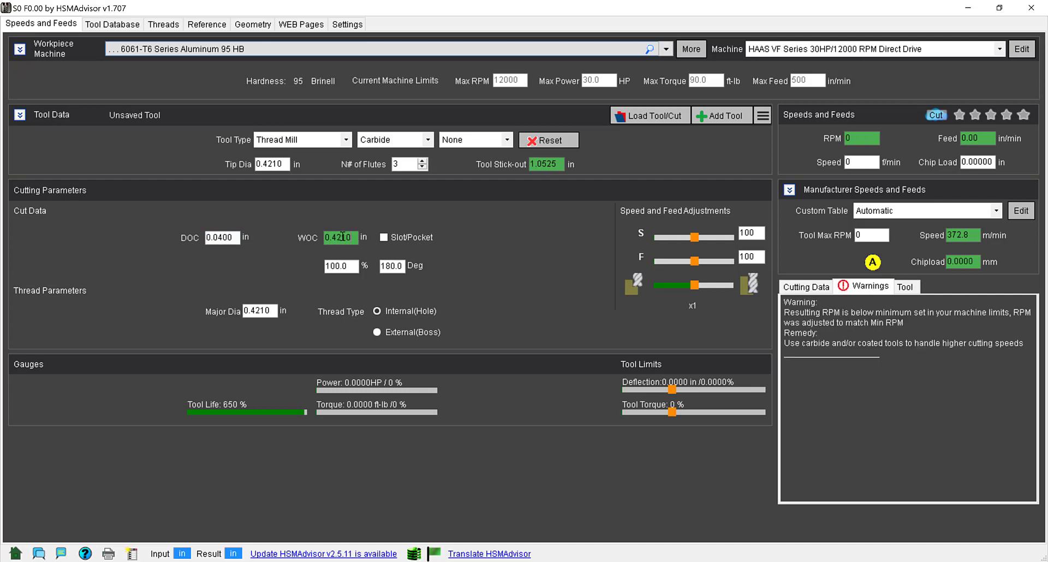
text(.04)
key(Return)
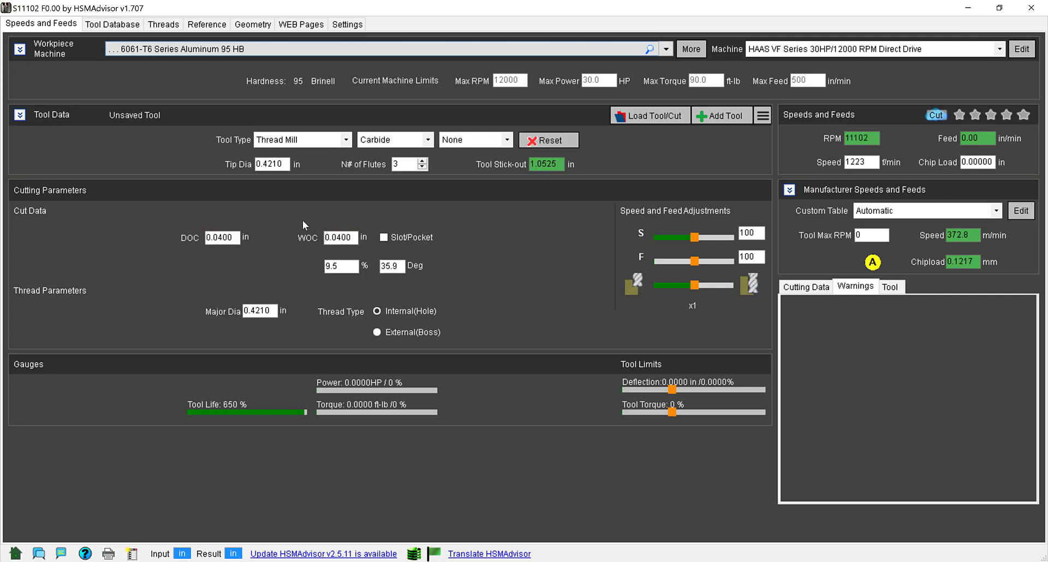
Set the thread's major diameter to 0.5 in and reduce both the speed and feed adjustments to 50.
double_click(269, 311)
key(BackSpace)
text(.5)
key(Return)
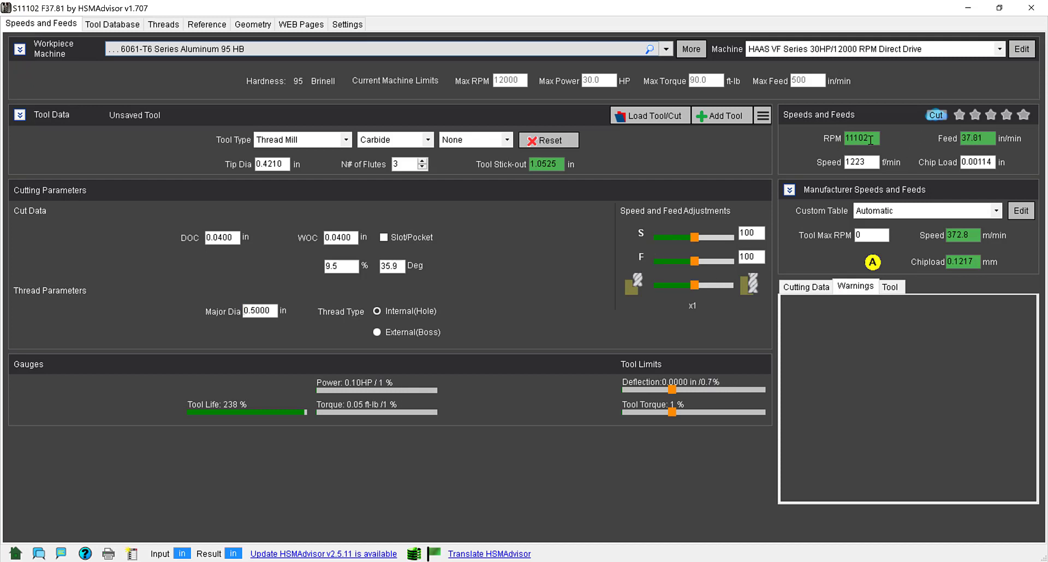
text(50)
drag(757, 234, 726, 257)
key(Return)
text(50)
key(Return)
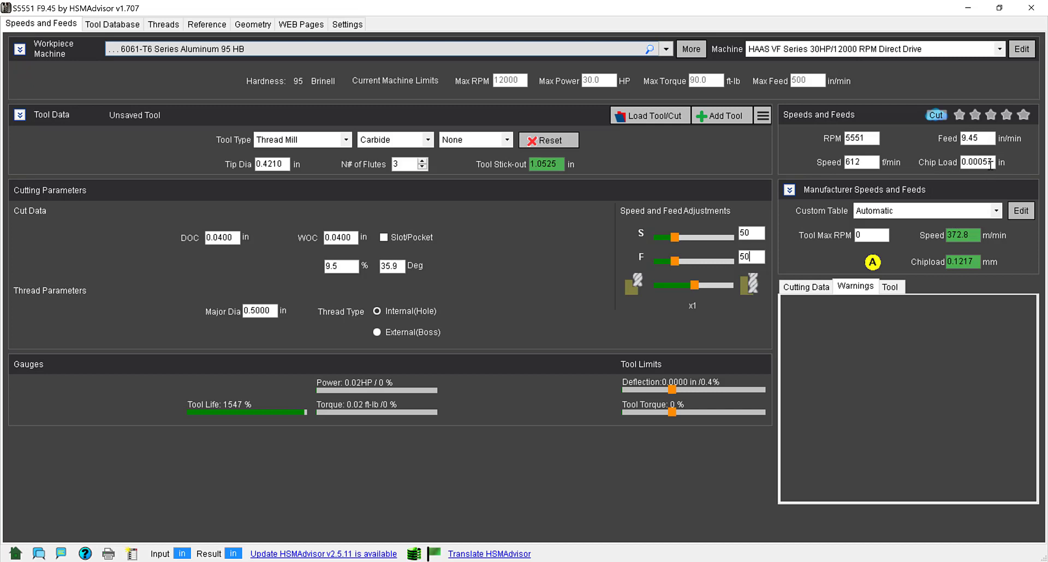
Switch back to Mastercam and set the thread mill's SFM to 612 and FPT to 0.0006.
key(alt+Tab)
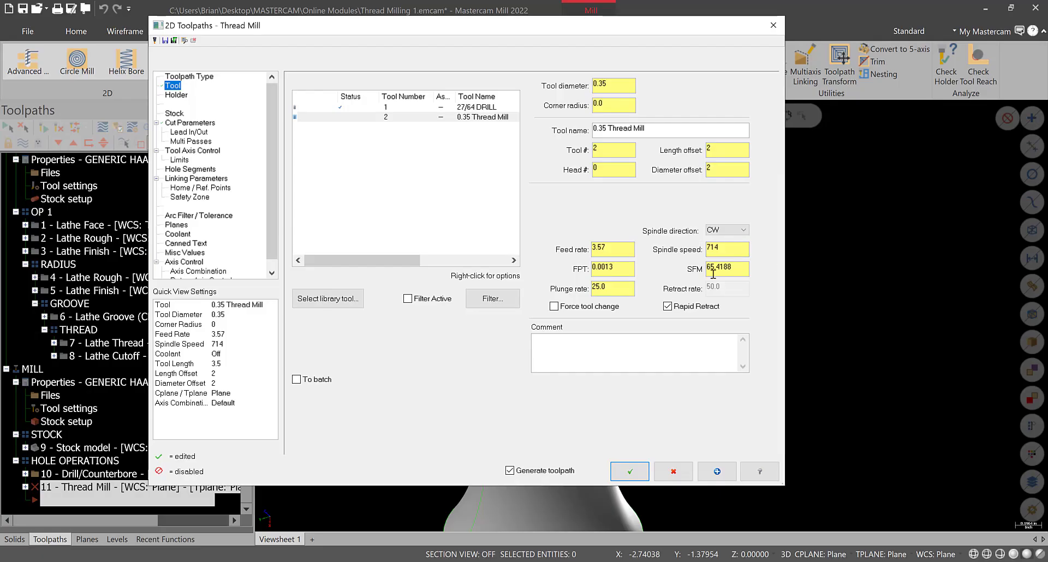
drag(732, 268, 663, 271)
text(5)
key(alt+Tab)
mouse_move(91, 561)
click(90, 528)
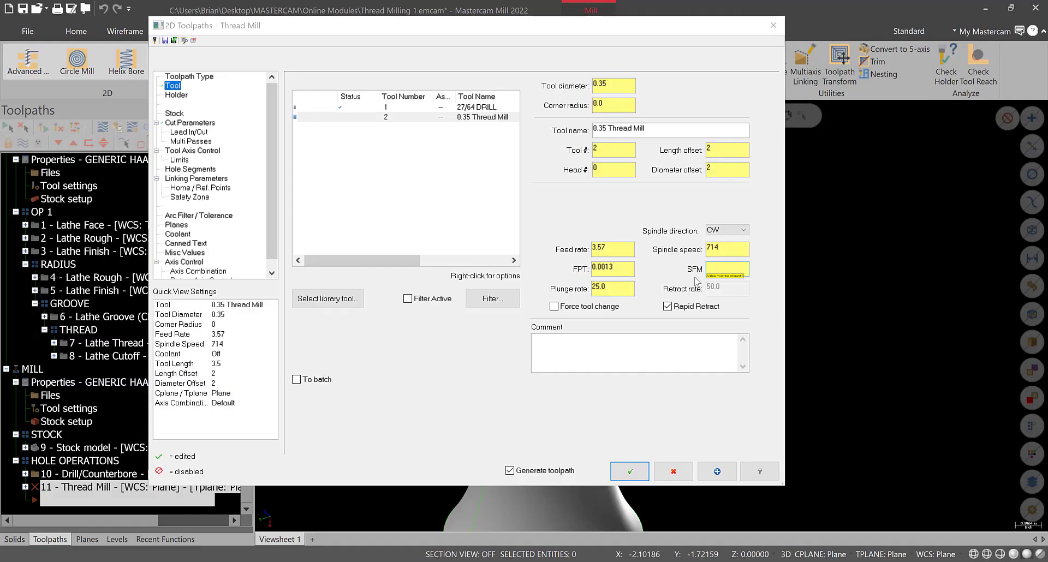
click(720, 267)
text(612)
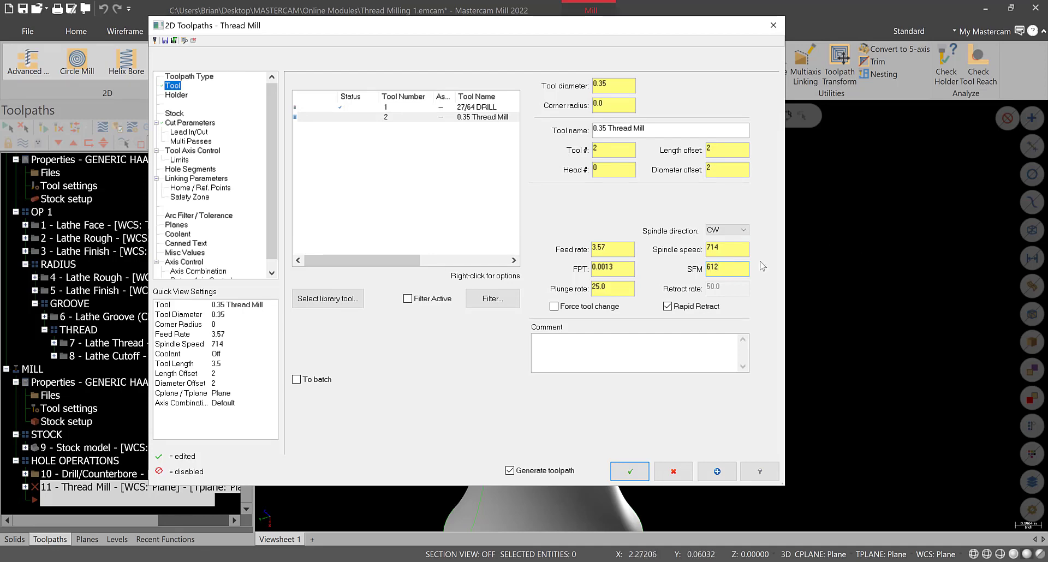
click(611, 268)
text(.00)
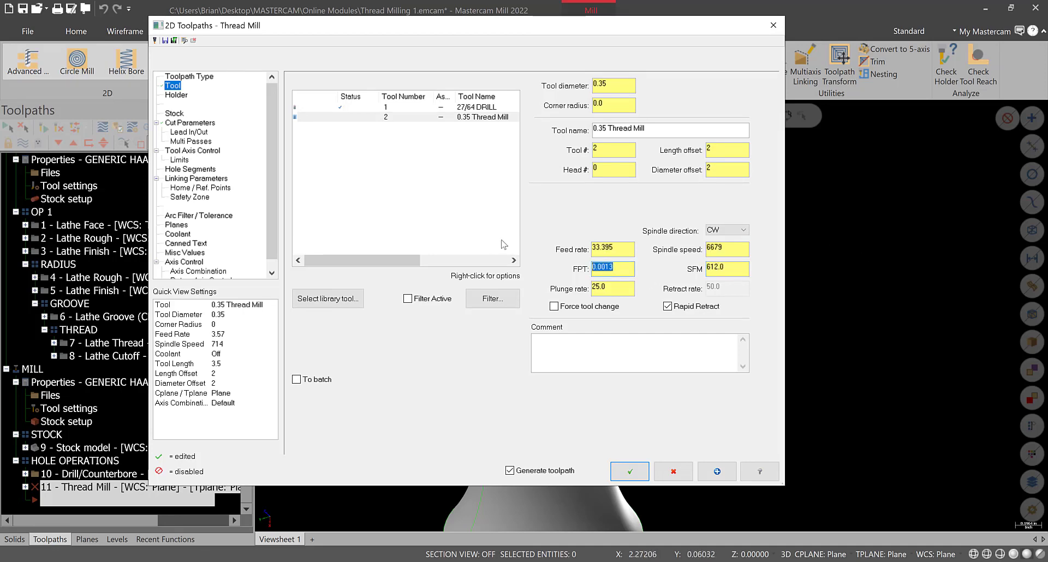
text(06)
key(Return)
Set the number of flutes to 4 in HSMAdvisor, and enter its chip load of 0.00057 as the FPT in Mastercam.
key(alt+Tab)
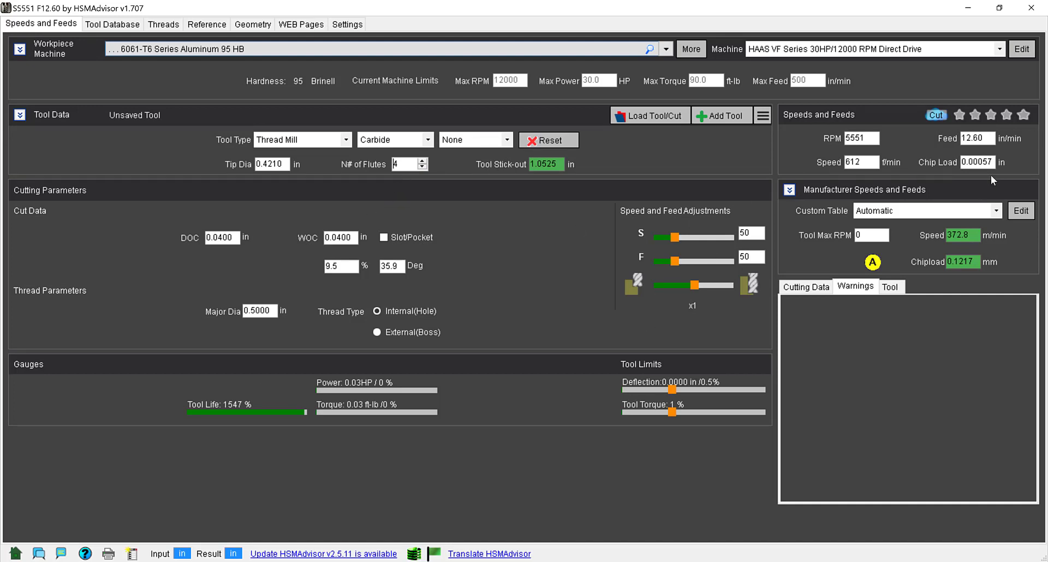
key(alt+Tab)
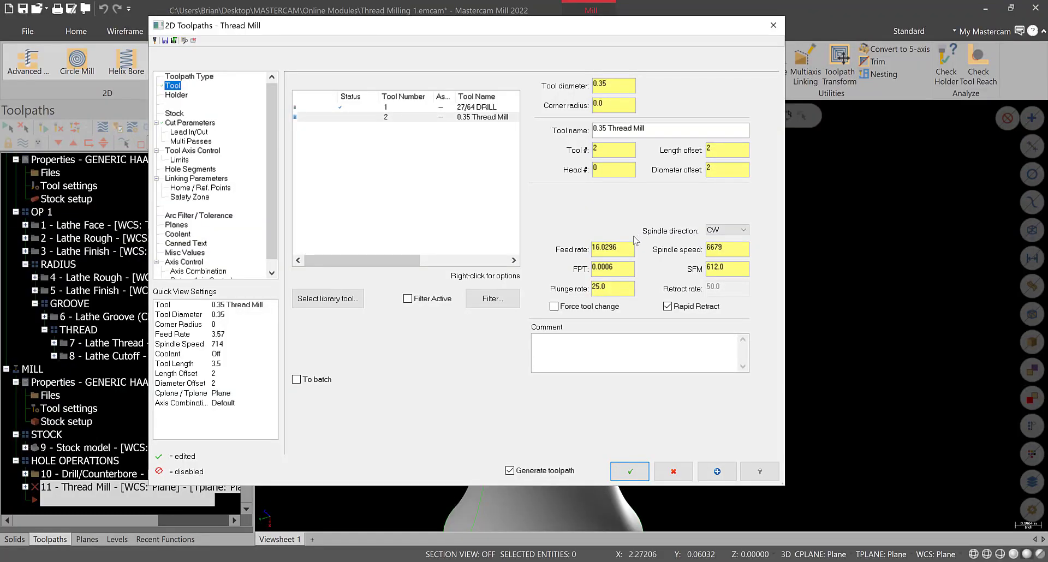
drag(624, 268, 510, 266)
text(.0)
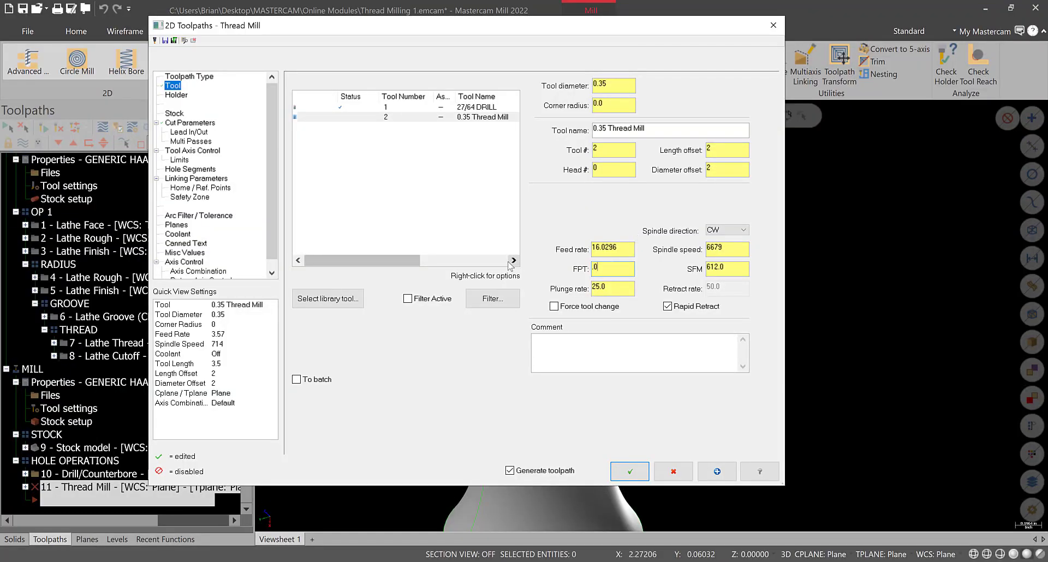
text(006)
key(Return)
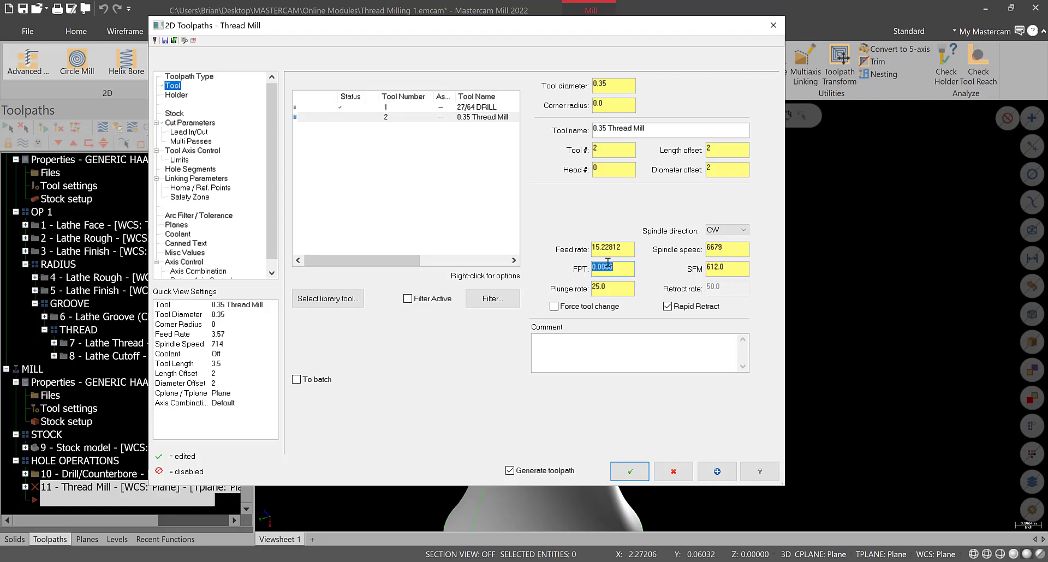
Compare the feed values with HSMAdvisor and check the number of flutes in the 0.35 Thread Mill's tool properties.
click(339, 561)
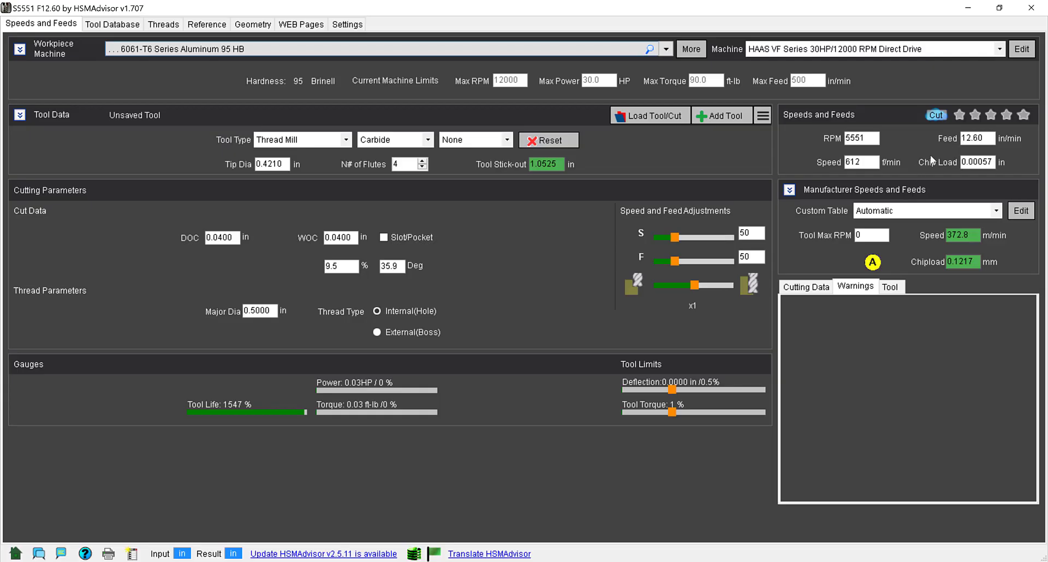
click(115, 561)
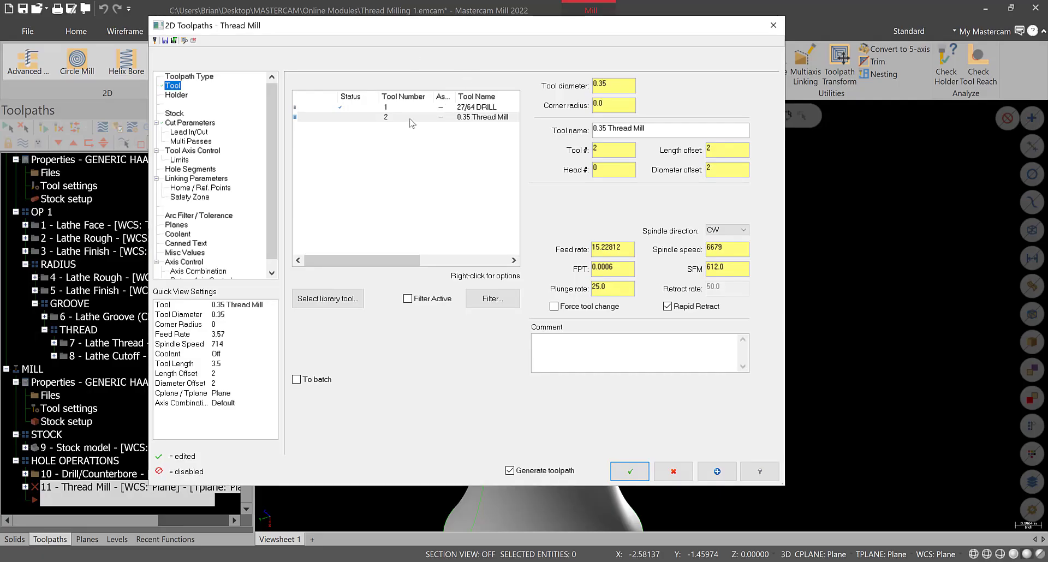
double_click(414, 117)
click(120, 121)
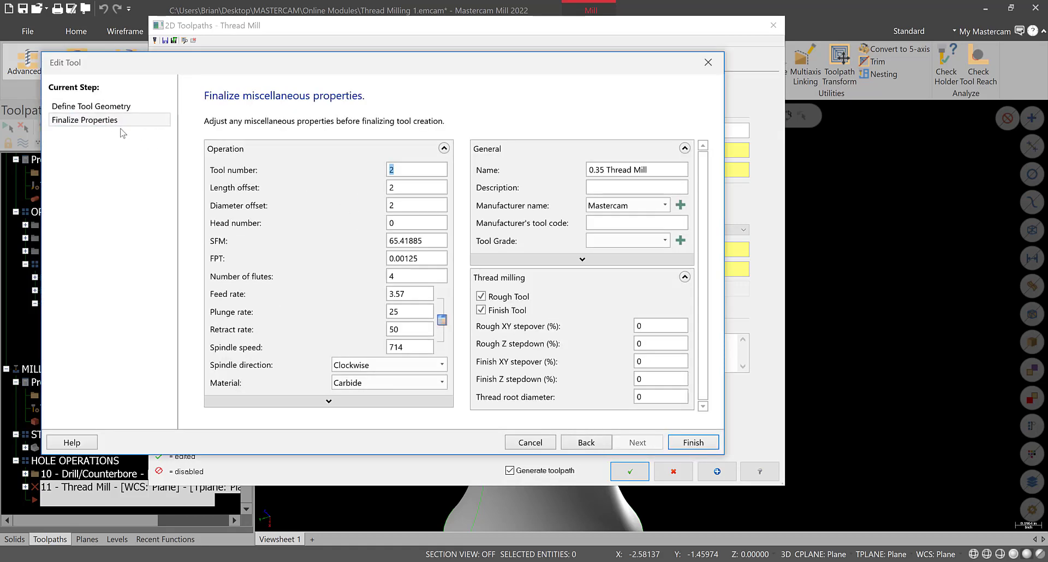
click(415, 277)
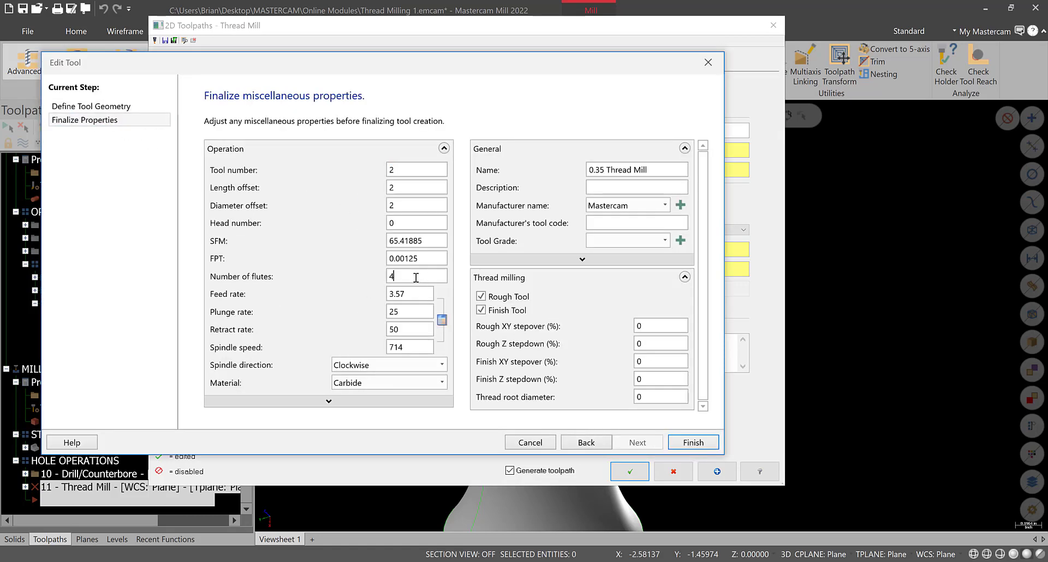
click(692, 442)
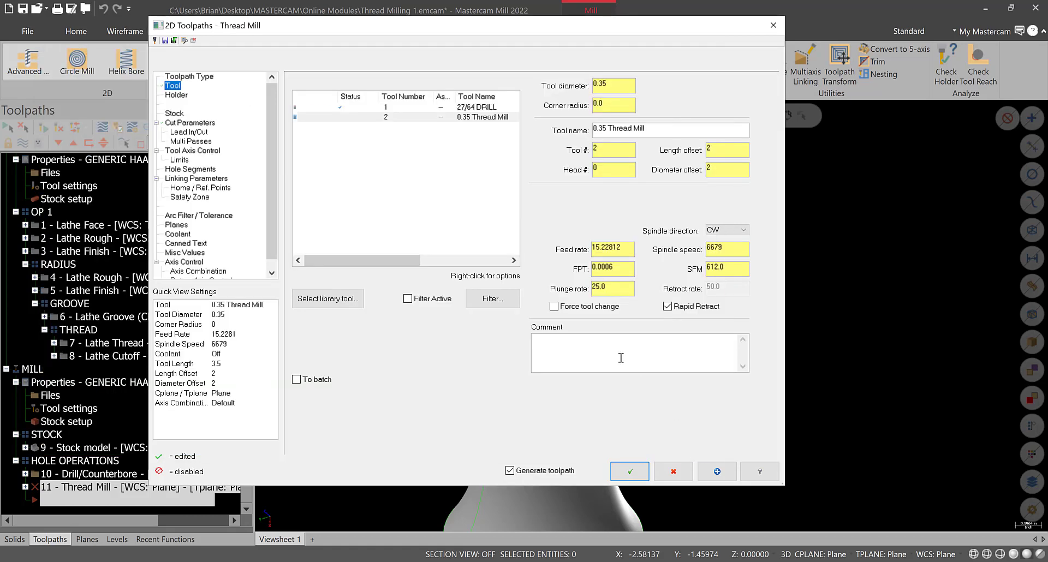
Switch to HSMAdvisor and set the thread mill's tip diameter to 0.35 in.
click(726, 268)
click(251, 561)
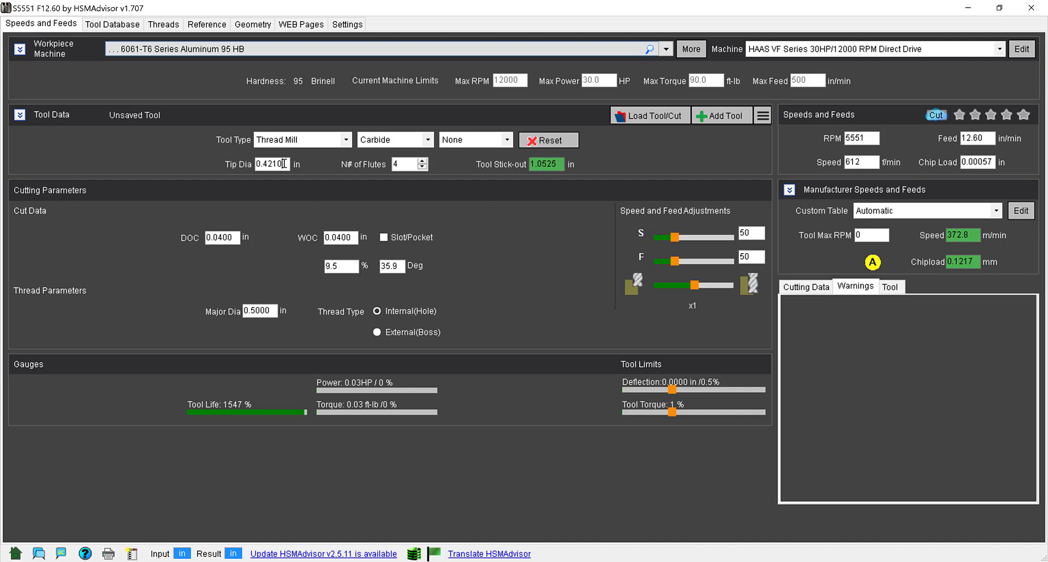
drag(286, 165, 96, 176)
text(.35)
key(Return)
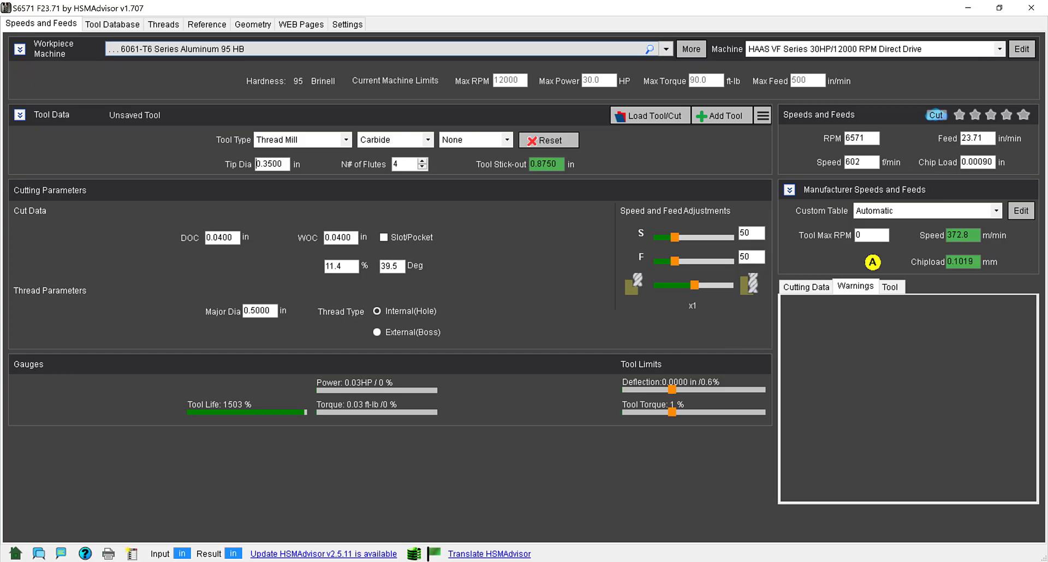
Back in Mastercam, set the thread mill's SFM to 602 and FPT to 0.0009, and compare the feeds with HSMAdvisor.
key(alt+Tab)
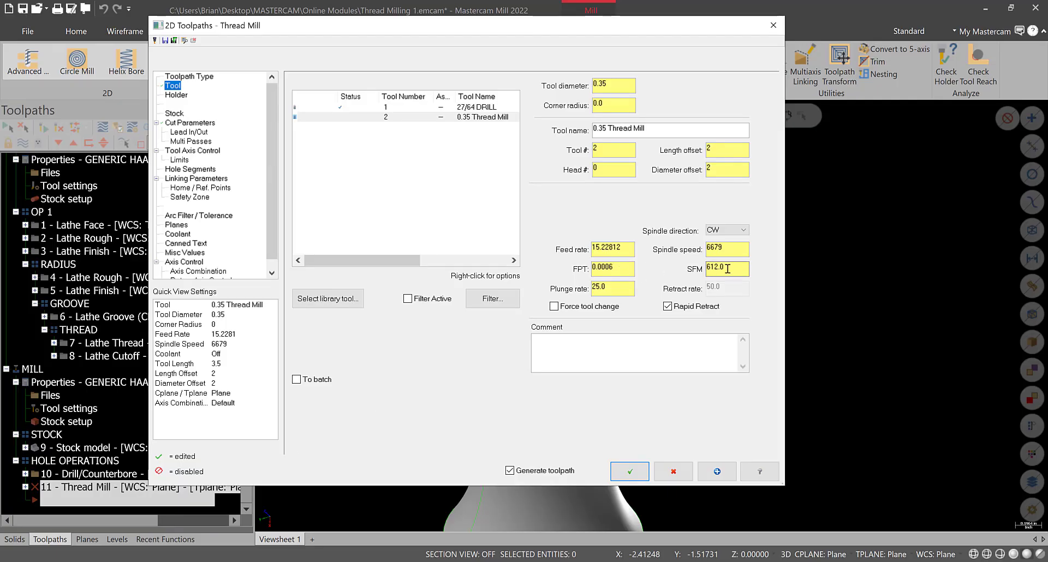
drag(728, 269, 559, 275)
text(602)
key(Return)
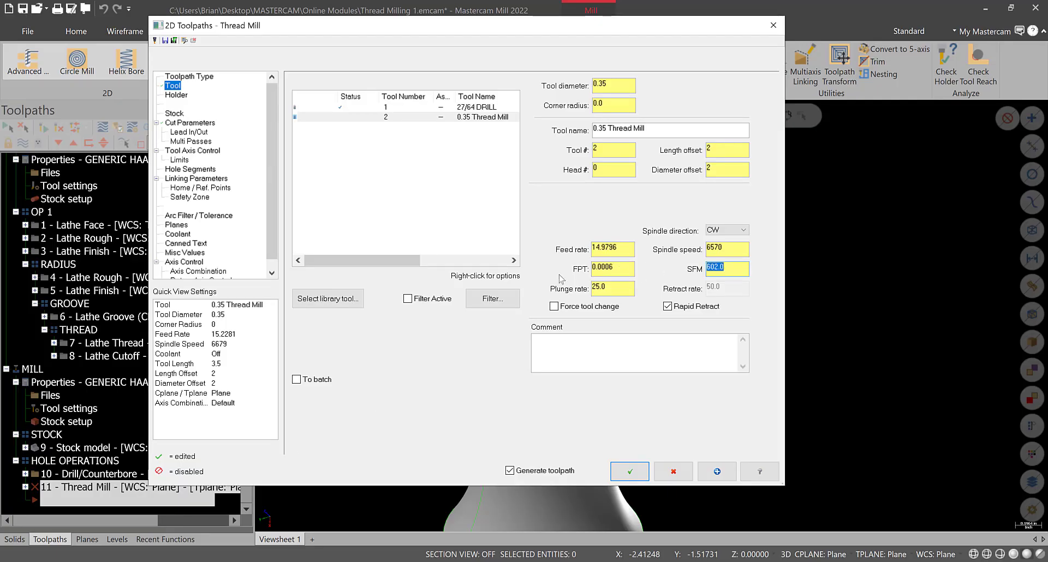
key(alt+Tab)
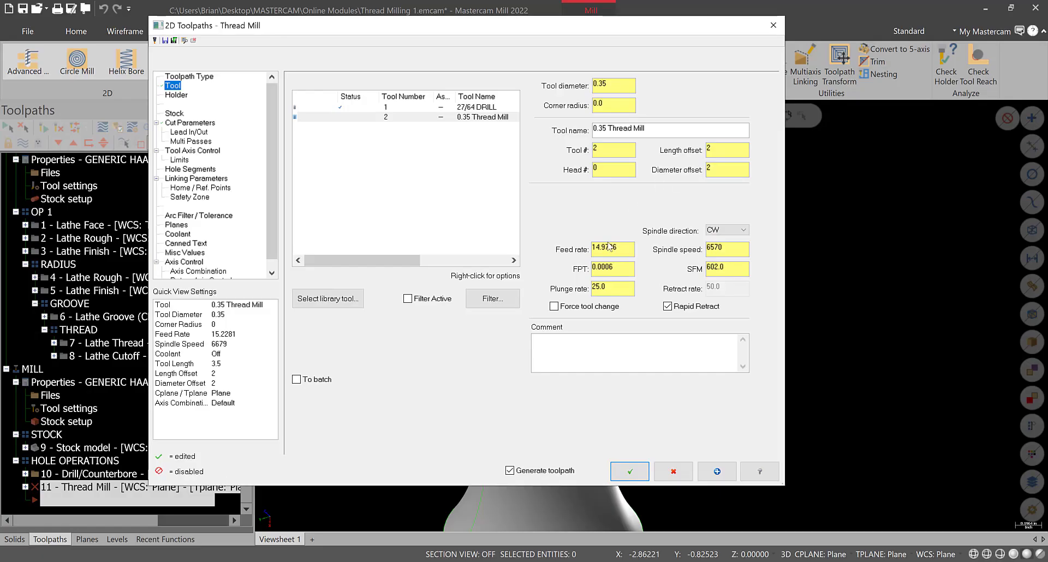
double_click(618, 267)
text(.0009)
key(Return)
click(200, 519)
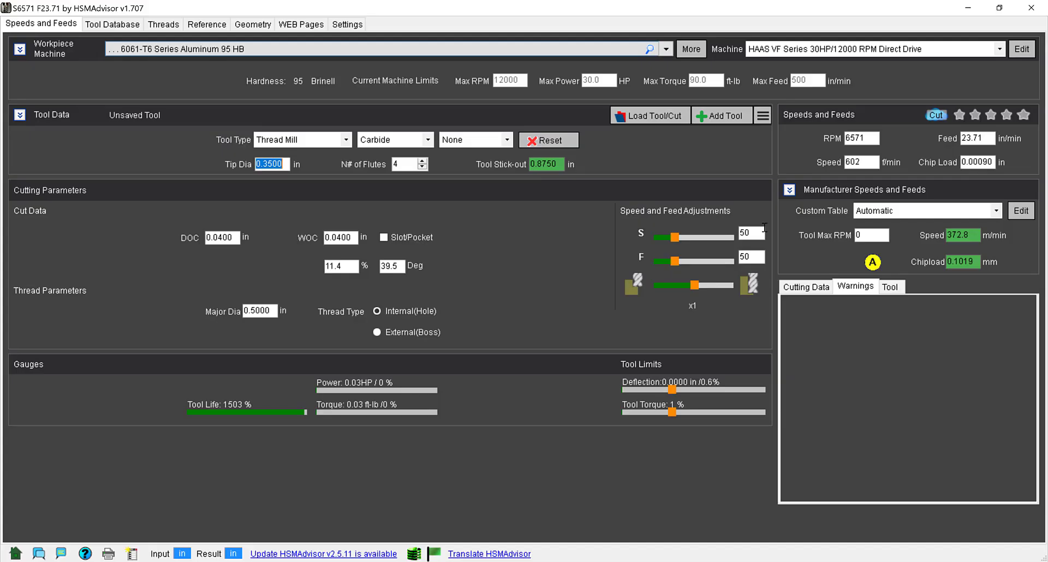
key(alt+Tab)
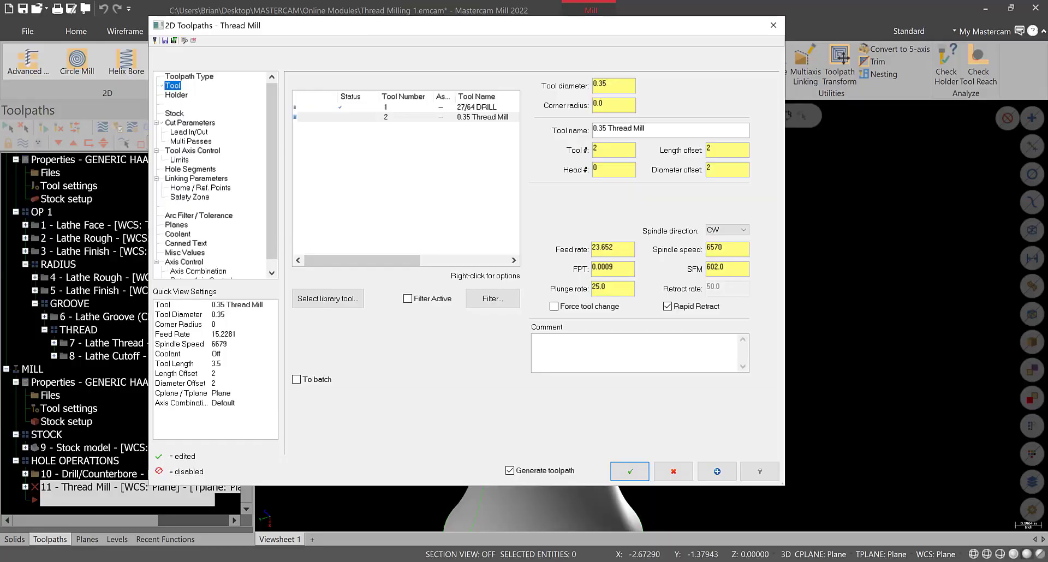
key(alt+Tab)
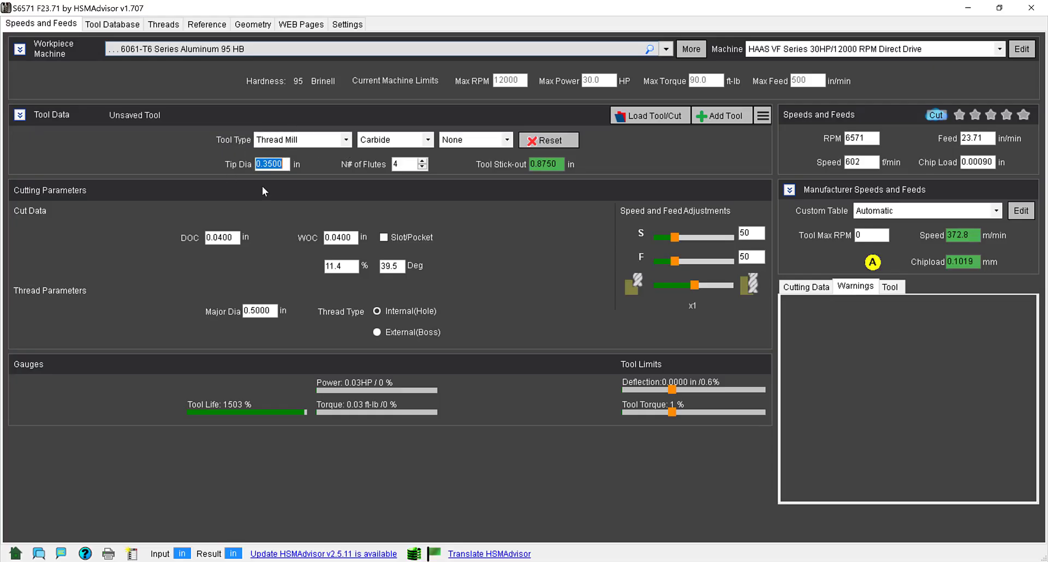
key(alt+Tab)
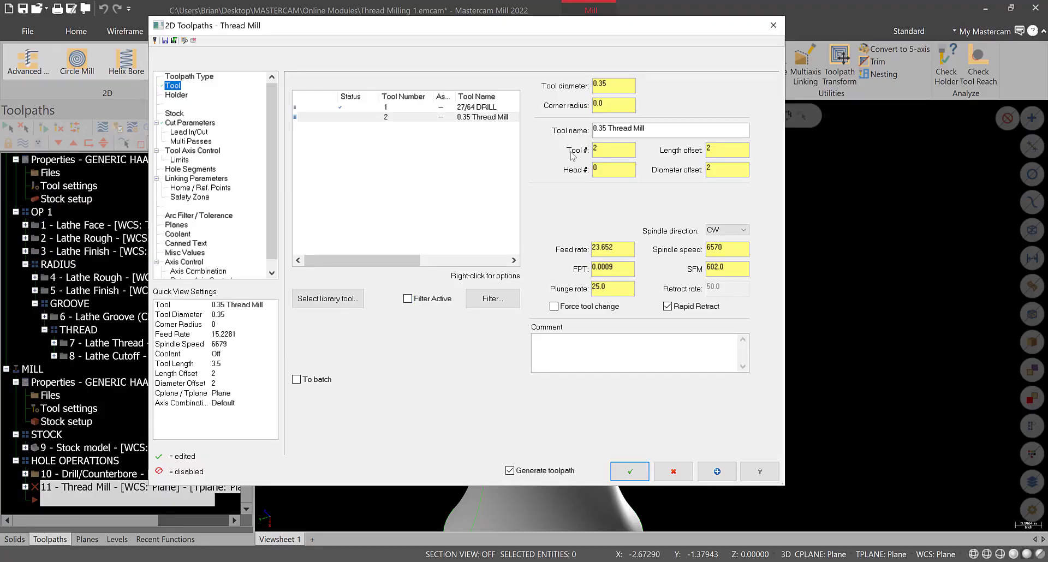
In the cut parameters, override the geometry and minor diameters and set the major thread diameter to 0.5.
click(180, 123)
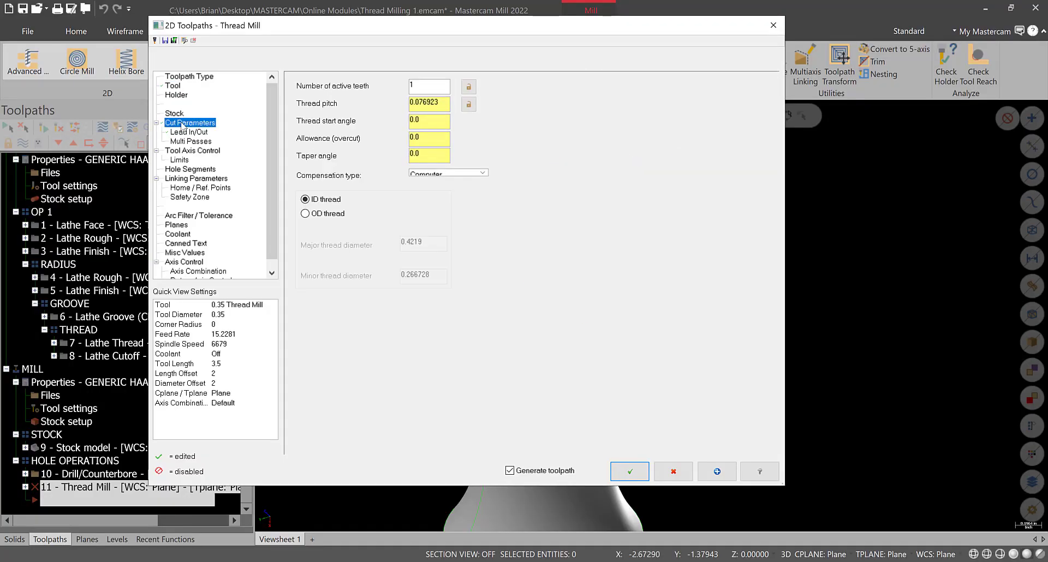
drag(427, 87, 397, 85)
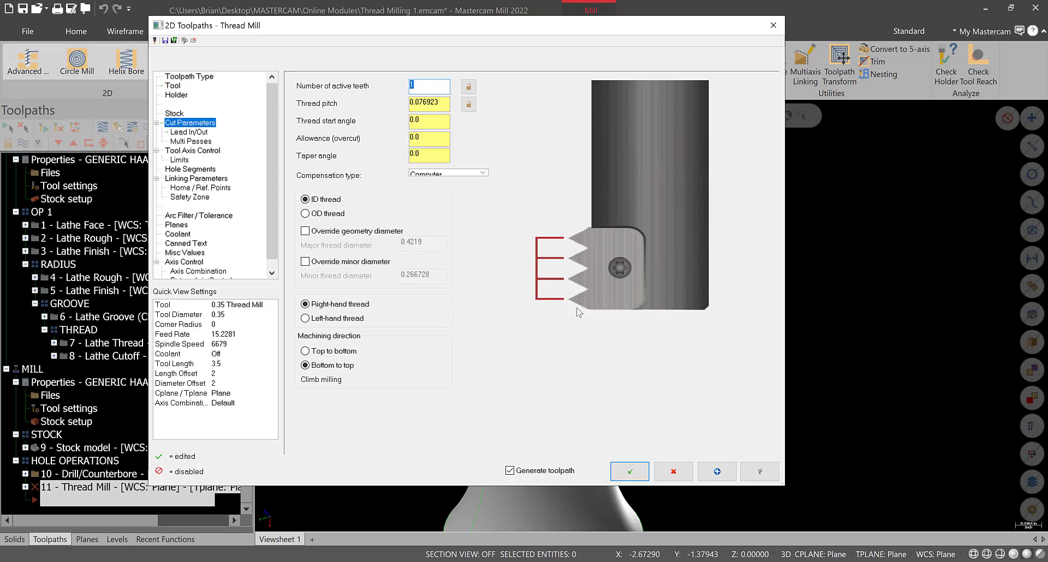
click(428, 88)
click(445, 104)
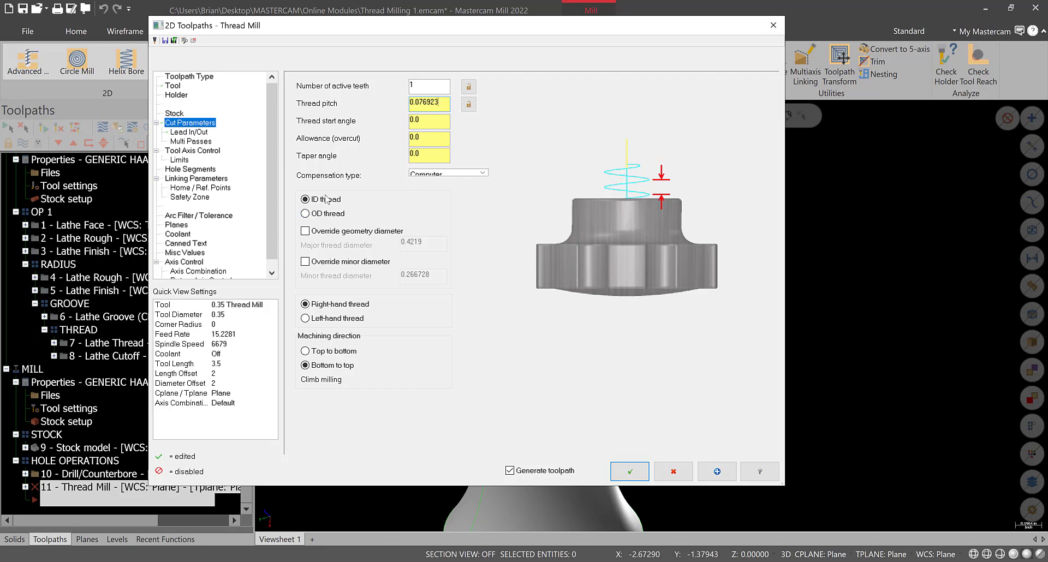
click(305, 231)
click(305, 262)
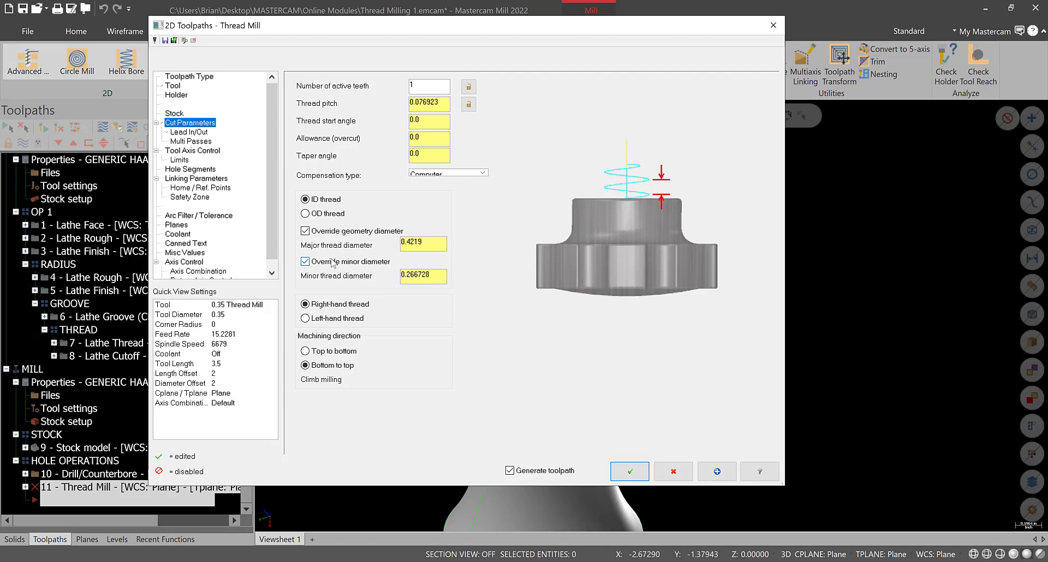
double_click(330, 260)
double_click(425, 248)
text(.5)
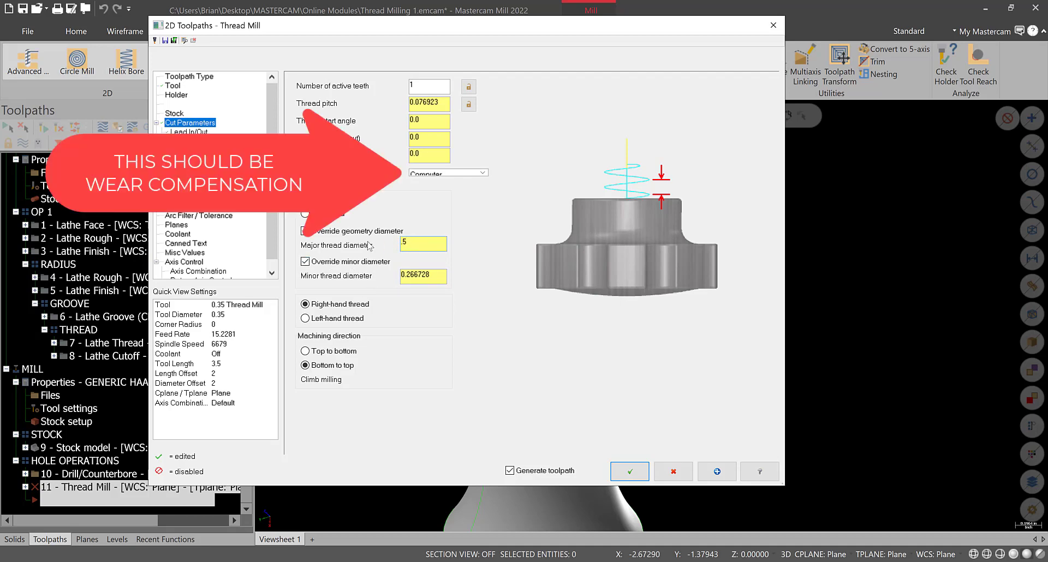
Set the minor thread diameter to 0.421 and the machining direction to top to bottom.
double_click(422, 276)
key(BackSpace)
text(.421)
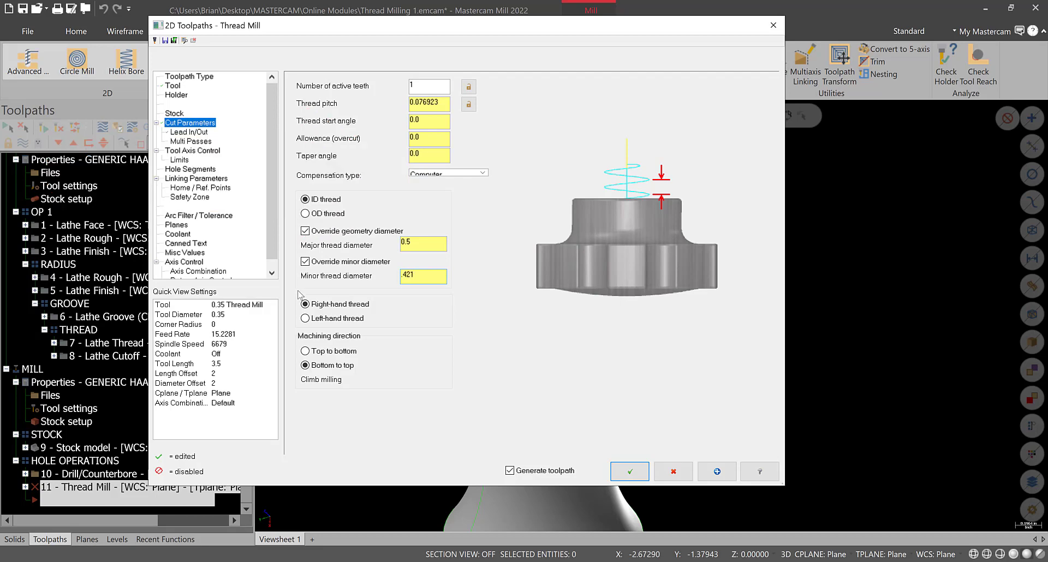
click(321, 352)
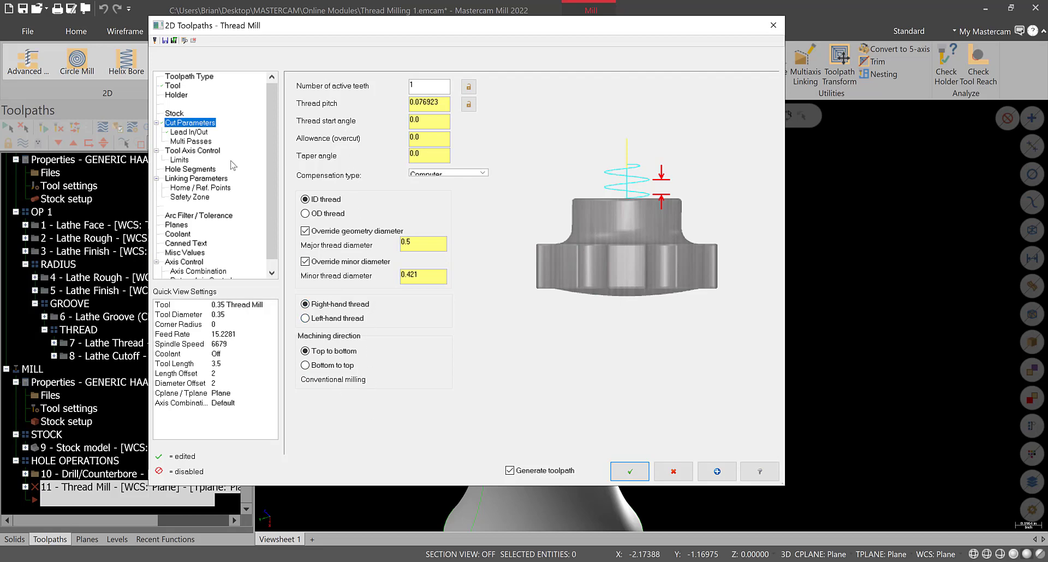
Enable multi passes for the thread with 7 rough passes and a rough stepover of 0.01.
click(193, 133)
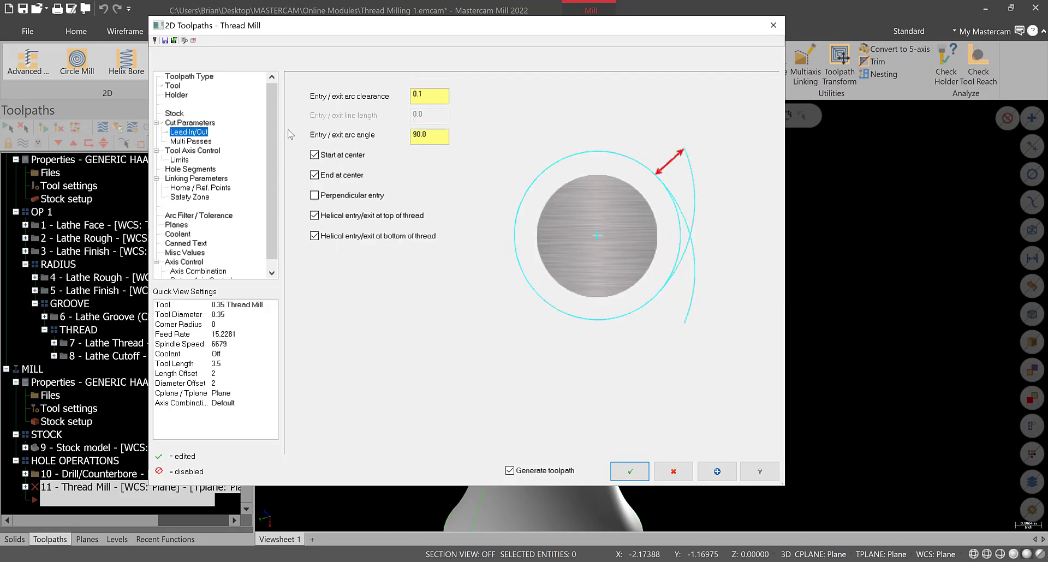
click(203, 142)
click(309, 94)
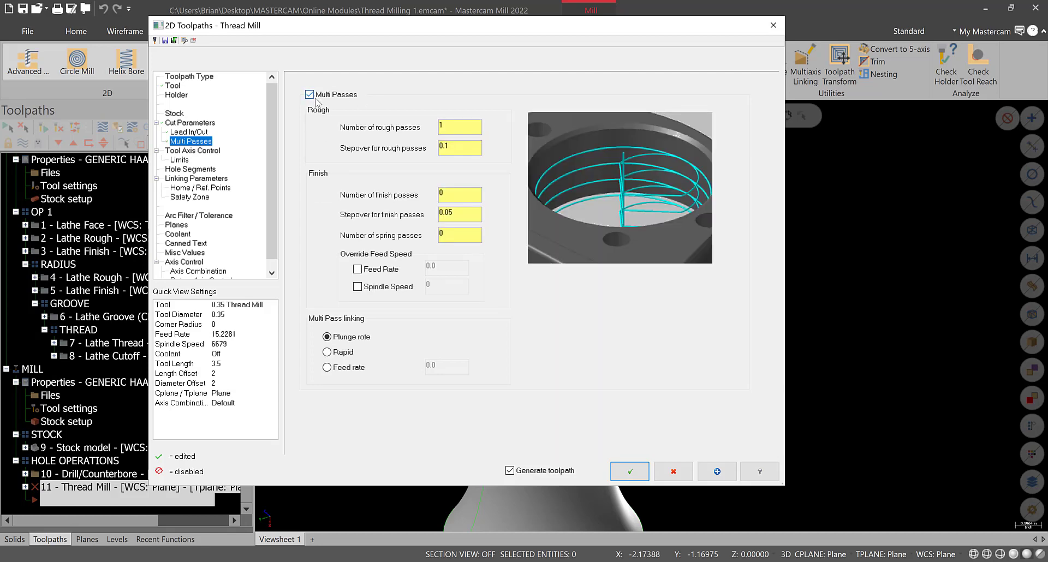
double_click(467, 127)
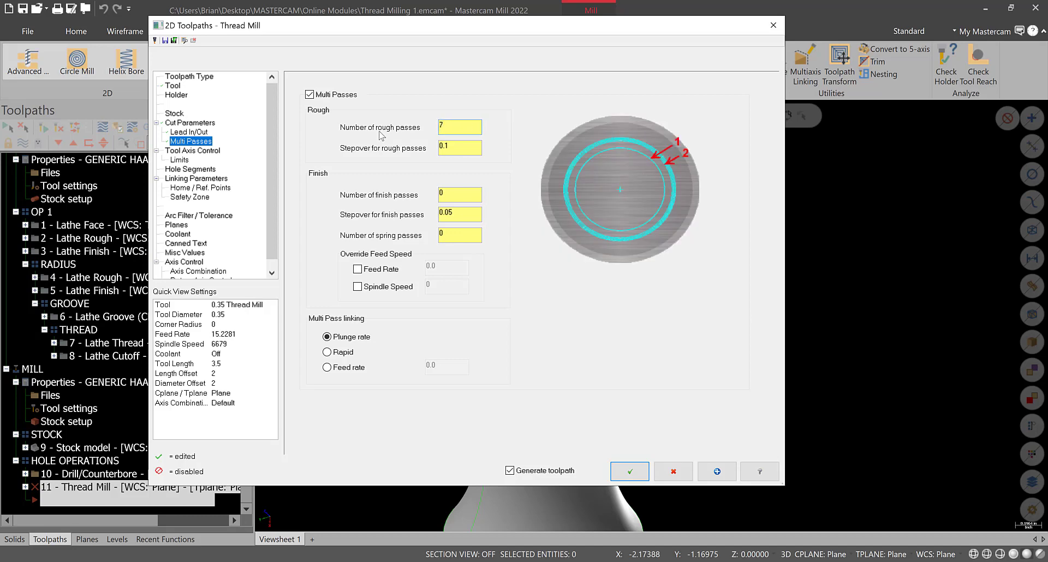
drag(452, 147, 408, 150)
text(.01)
key(Return)
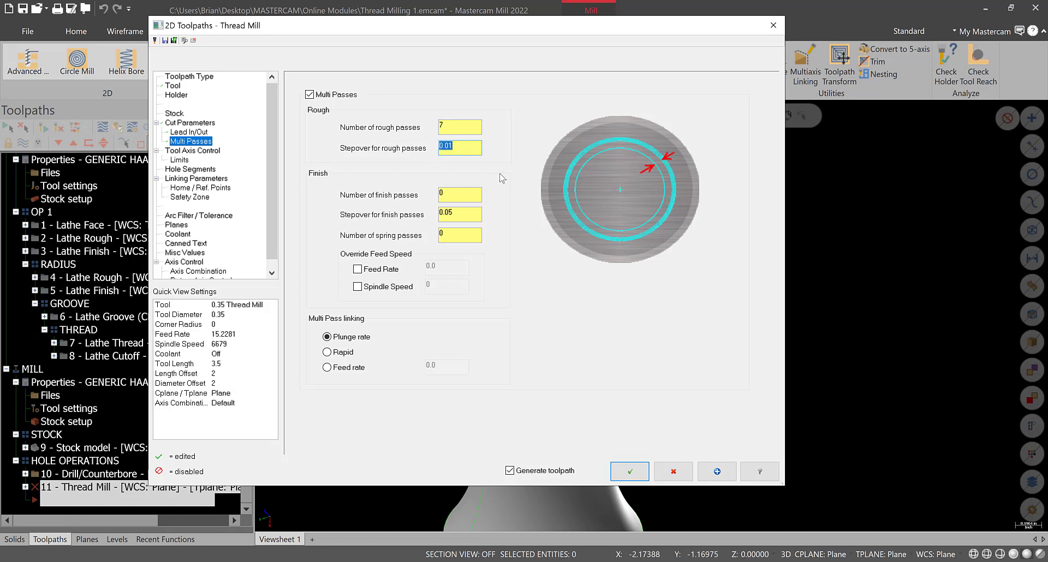
click(192, 179)
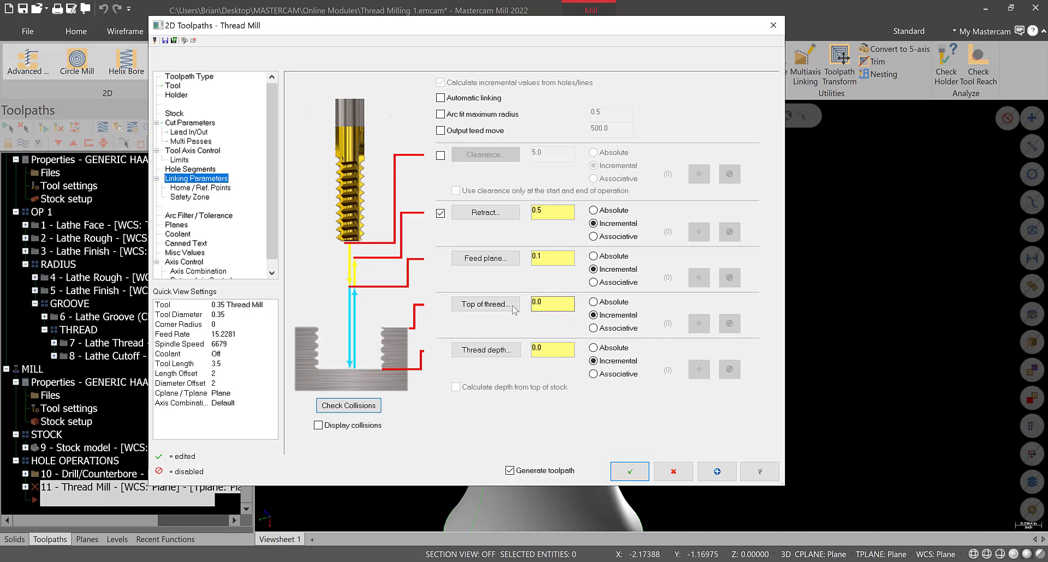
click(191, 141)
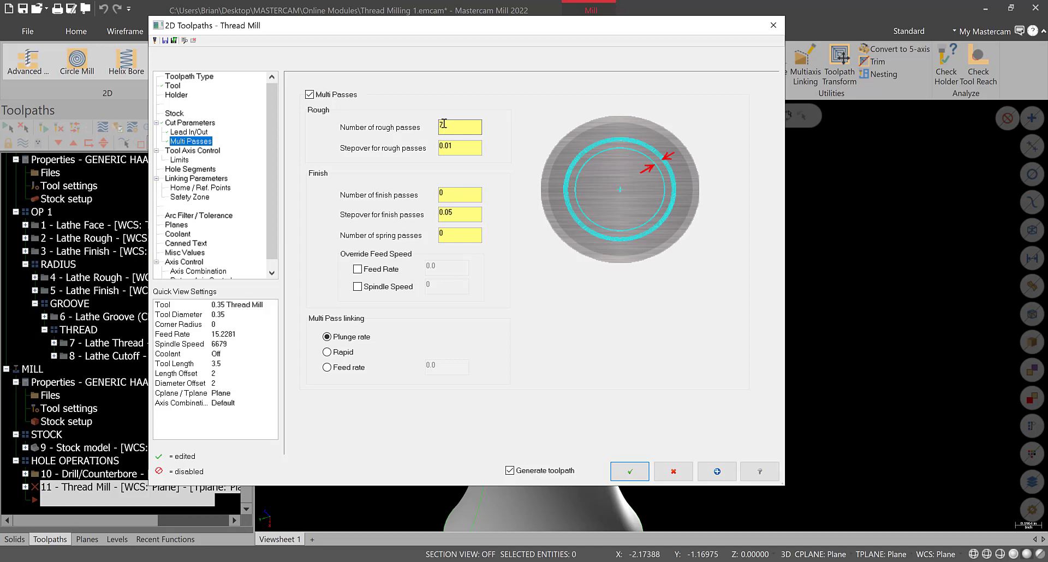
click(459, 147)
Make retract, feed plane, top of thread and thread depth absolute, and enable clearance only at the start and end of the operation.
click(191, 178)
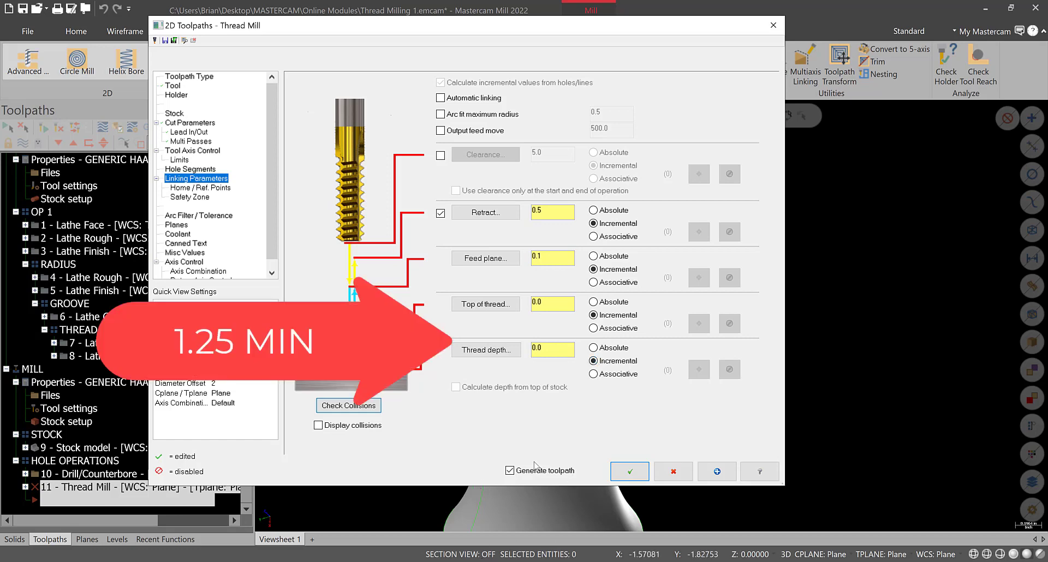
click(605, 349)
click(605, 302)
click(605, 257)
click(598, 210)
click(440, 155)
click(455, 190)
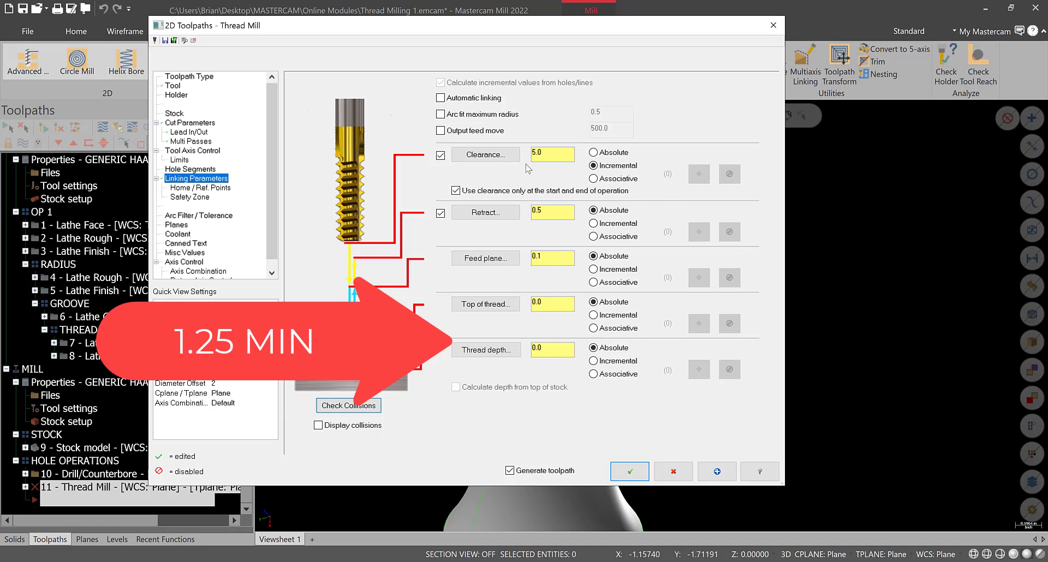
Set the linking heights to an absolute clearance of 2.0, a retract of 0.1 and a thread depth of -1.2.
click(593, 152)
key(BackSpace)
key(BackSpace)
key(BackSpace)
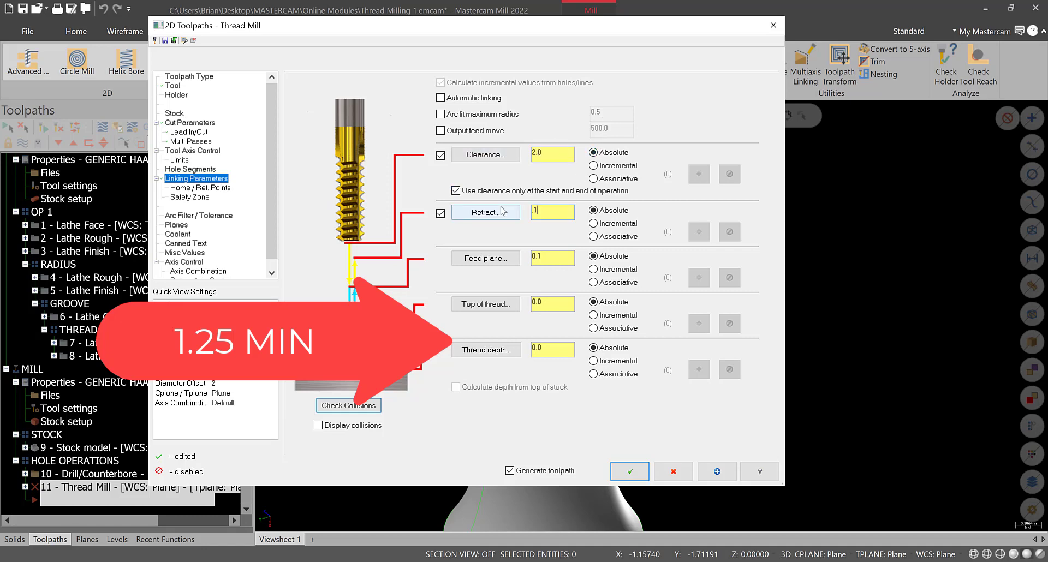
key(Tab)
key(Tab)
key(Tab)
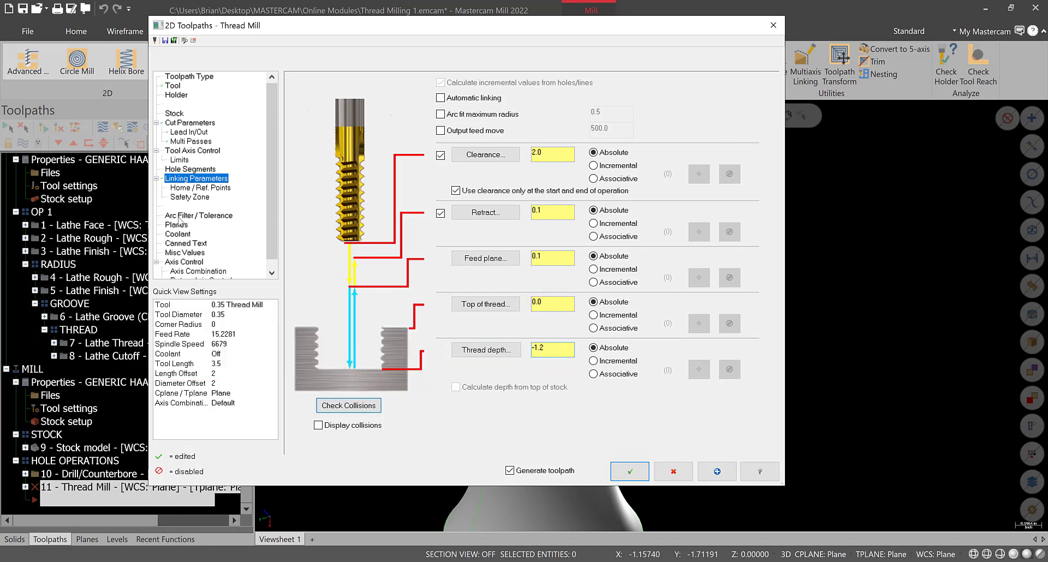
Turn flood coolant on and accept the parameters to generate the thread mill toolpath.
click(186, 234)
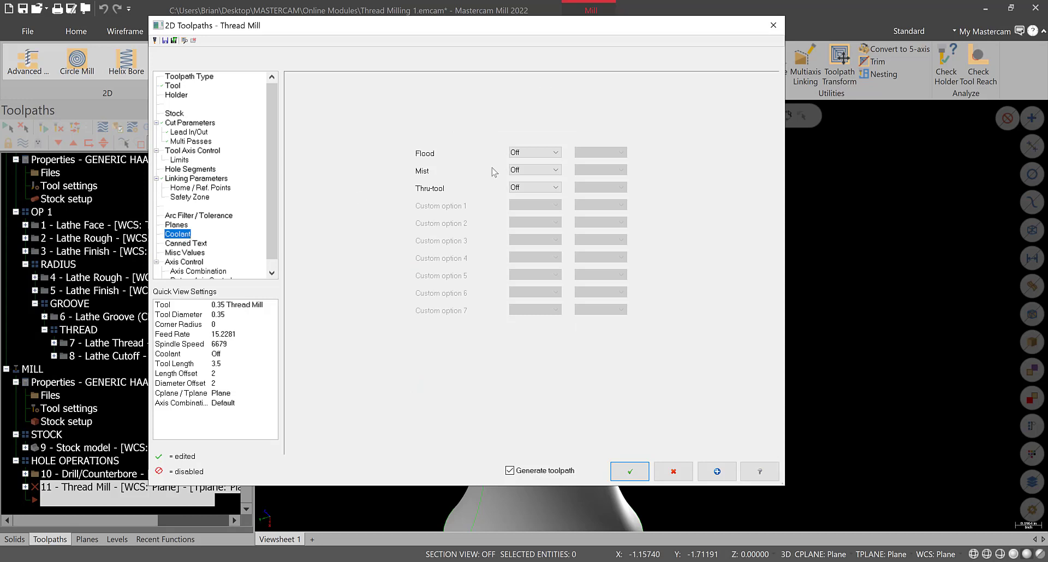
click(534, 152)
click(532, 171)
click(177, 225)
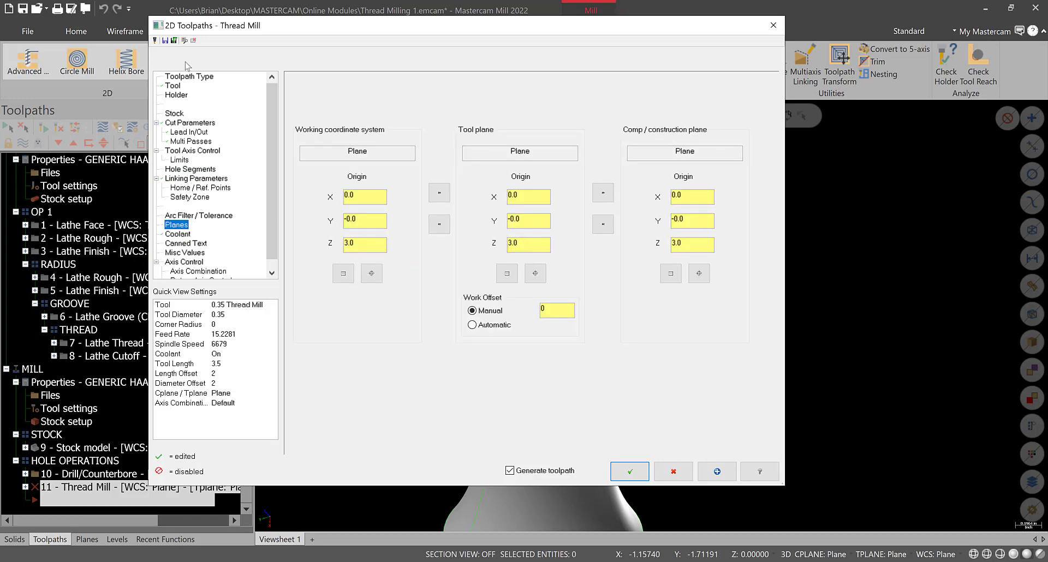
click(632, 473)
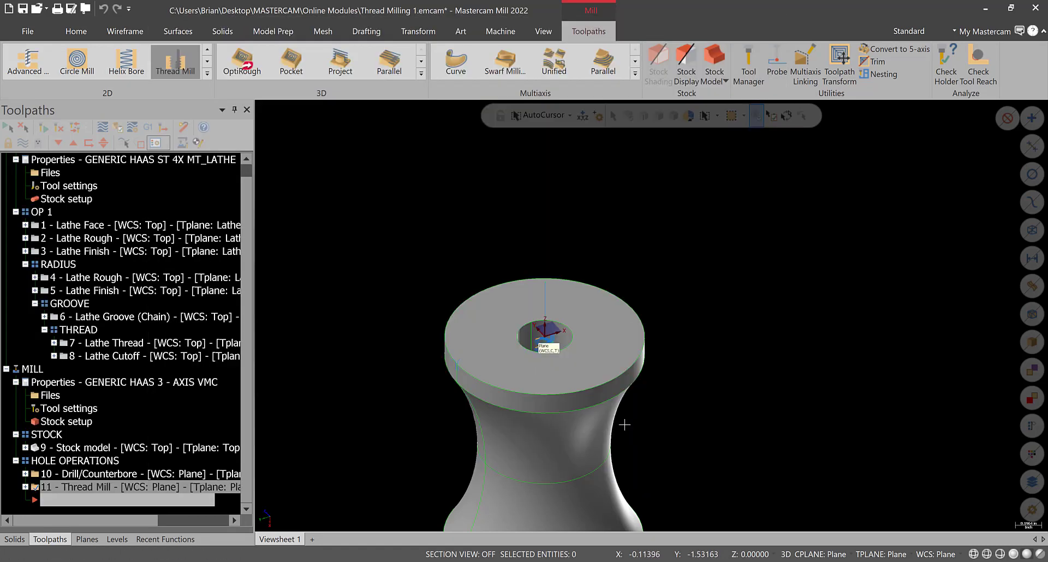
Inspect the generated thread mill toolpath in the hole, ending in the top view.
scroll(581, 368, up, 6)
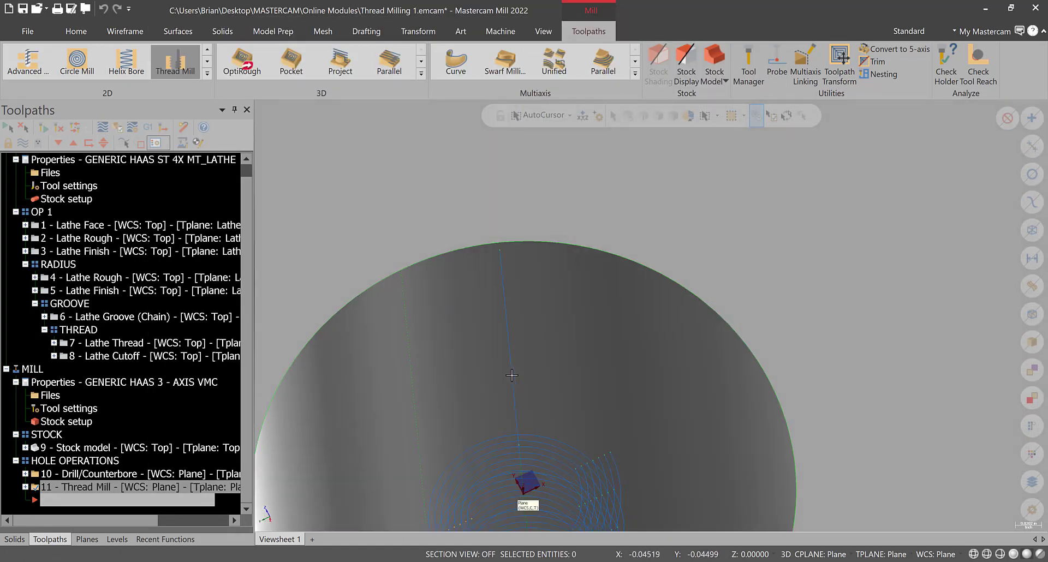
scroll(512, 375, down, 10)
right_click(485, 281)
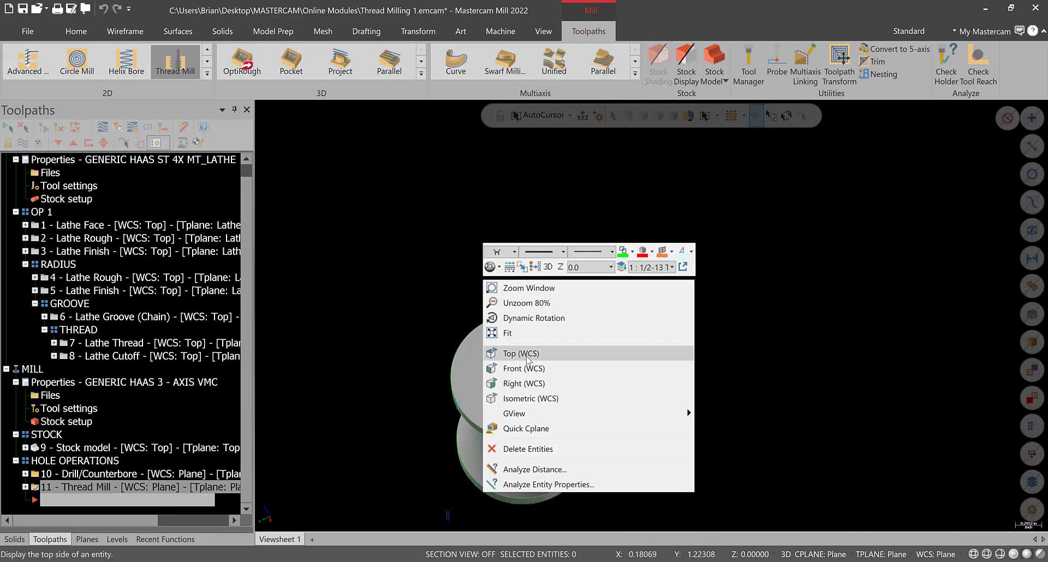
click(548, 356)
scroll(928, 491, up, 3)
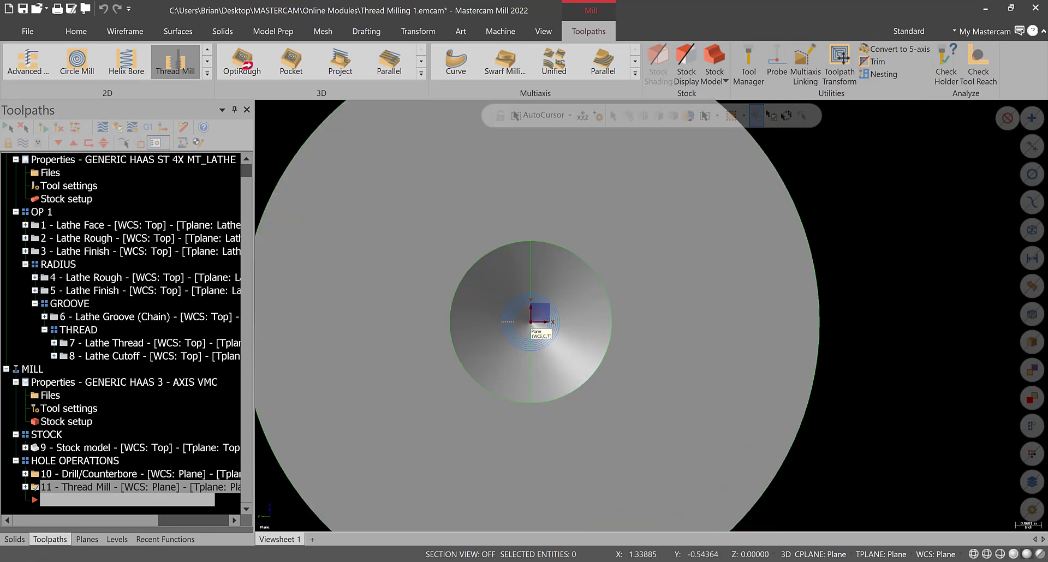
Make the model translucent and backplot the Thread Mill operation's first moves into the hole.
click(1039, 553)
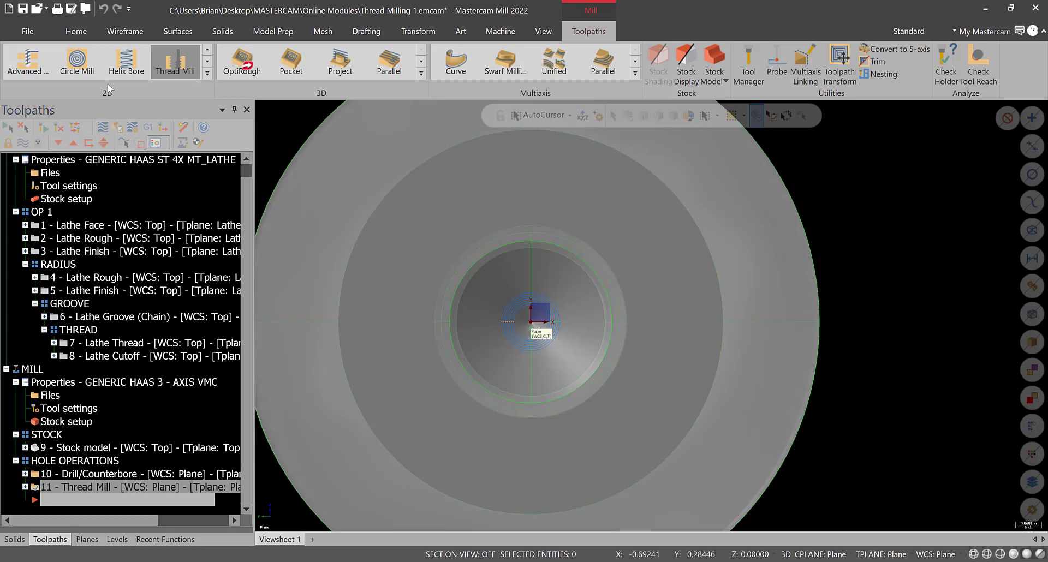
click(102, 128)
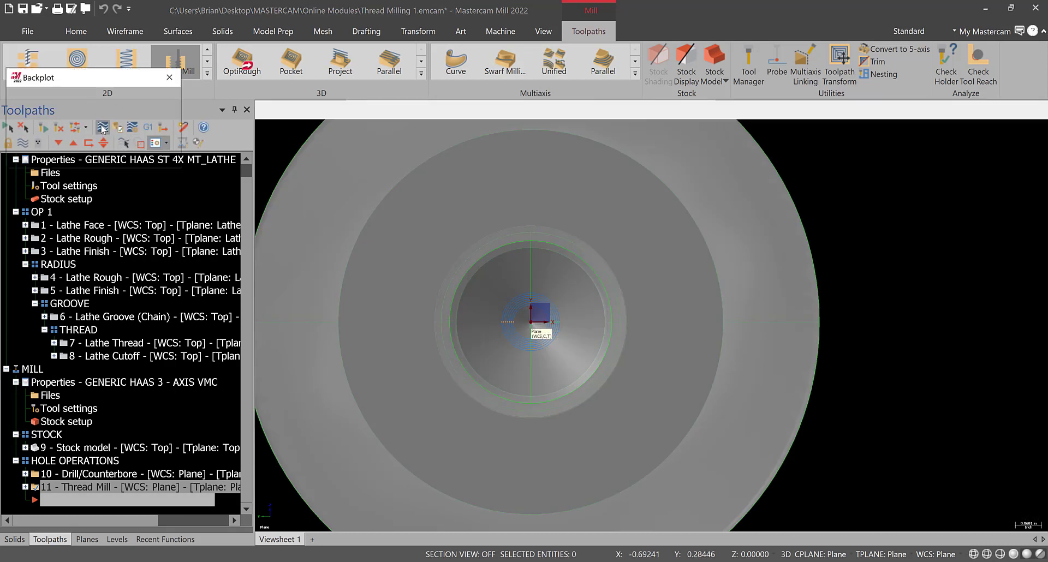
scroll(593, 335, up, 3)
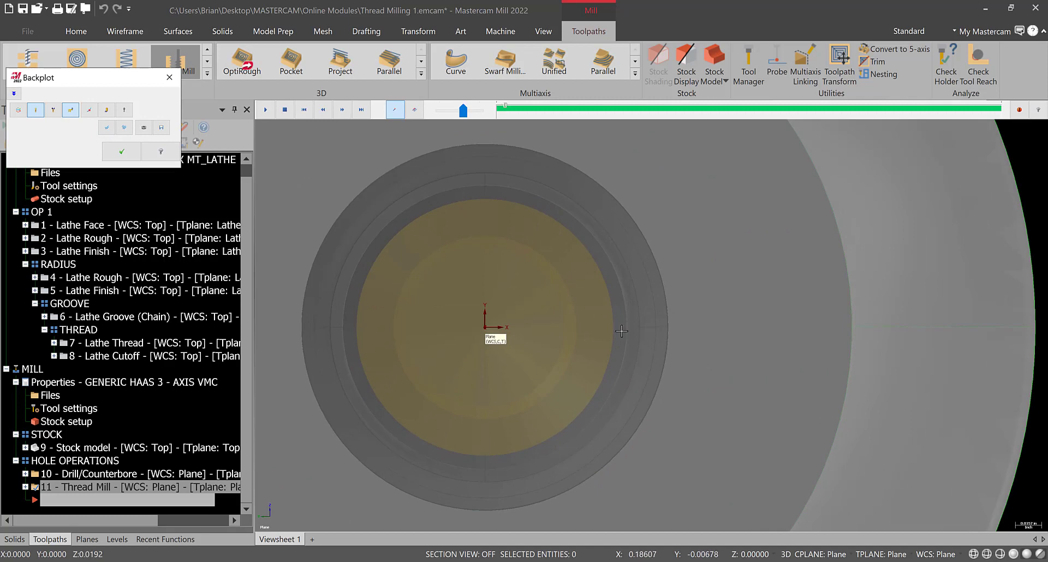
key(s)
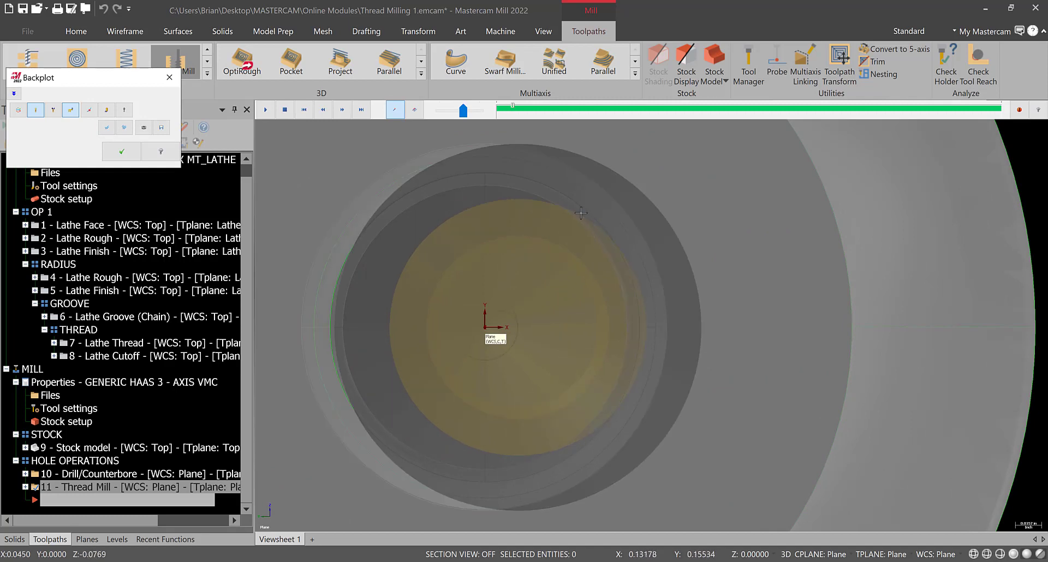
middle_drag(466, 265, 503, 277)
scroll(503, 277, down, 5)
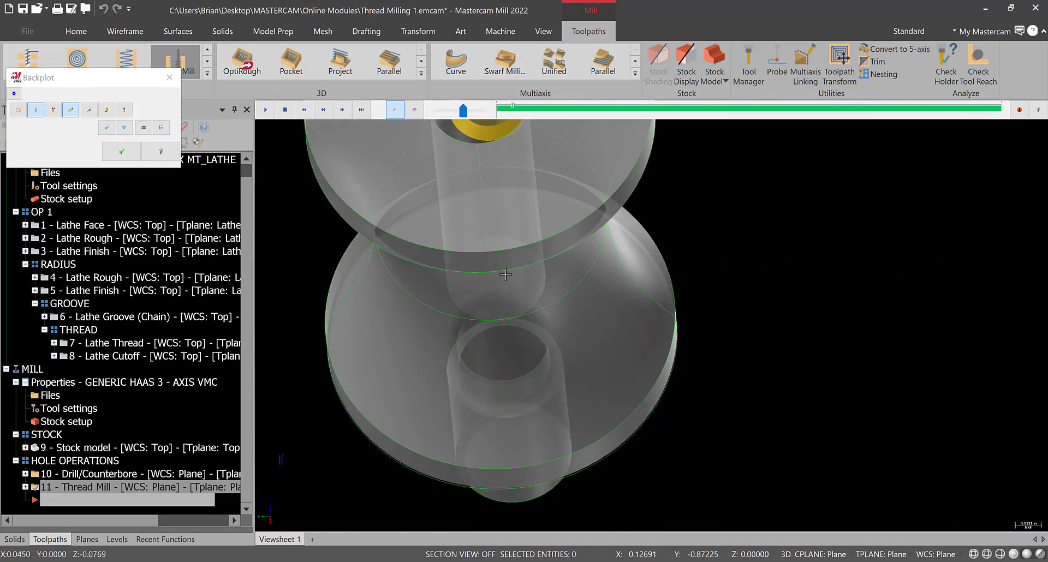
scroll(523, 163, up, 3)
Examine the thread mill's passes down the hole in the front-view backplot, then close the backplot.
right_click(271, 103)
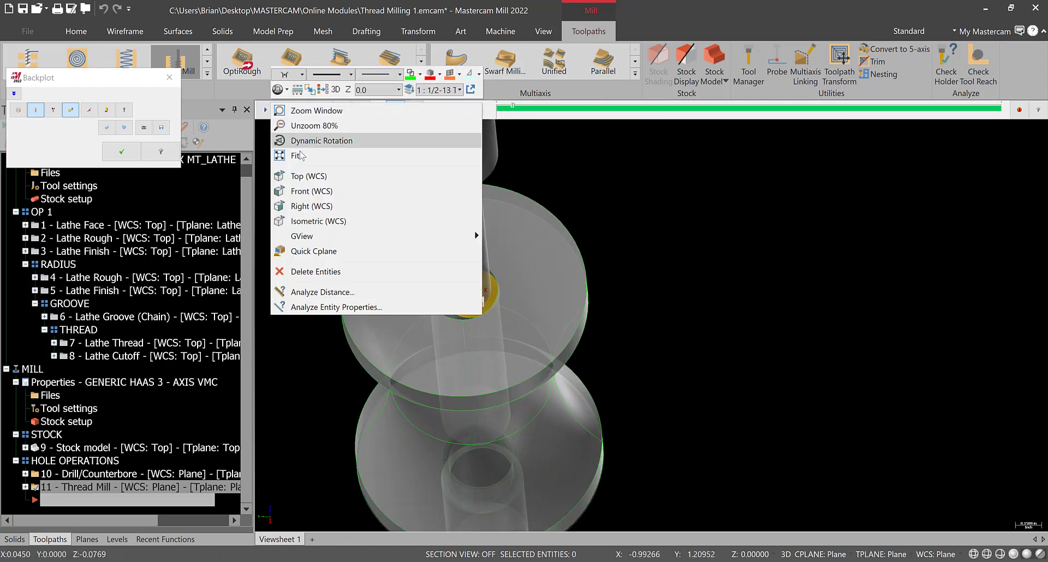
click(312, 191)
scroll(557, 169, up, 3)
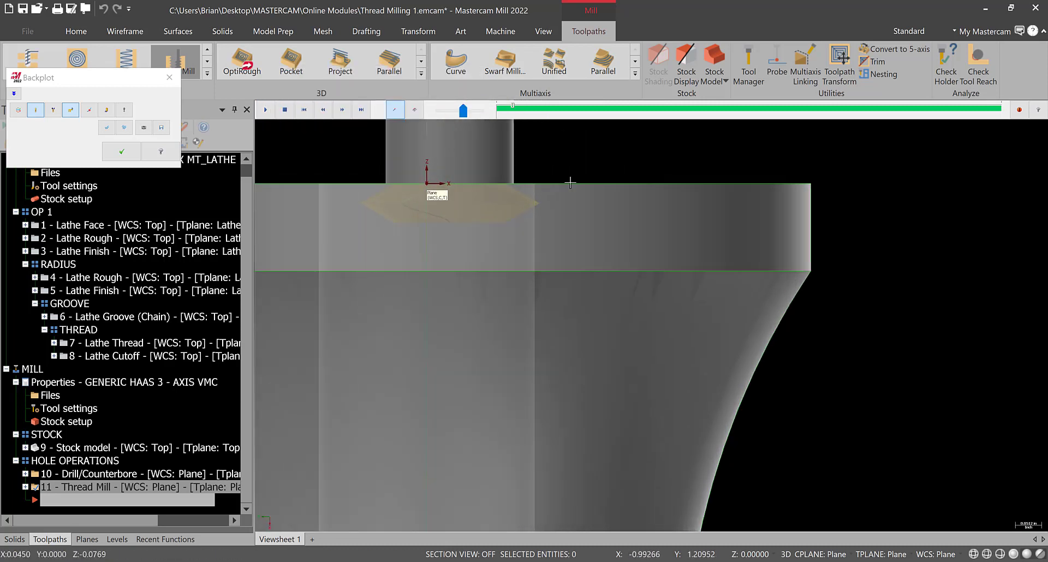
scroll(562, 192, up, 2)
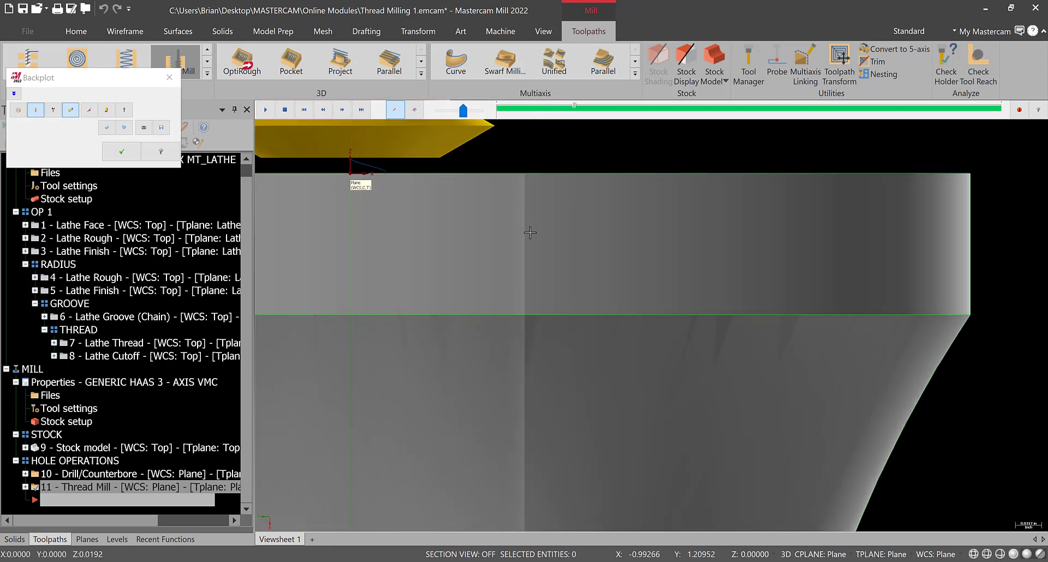
scroll(534, 224, up, 2)
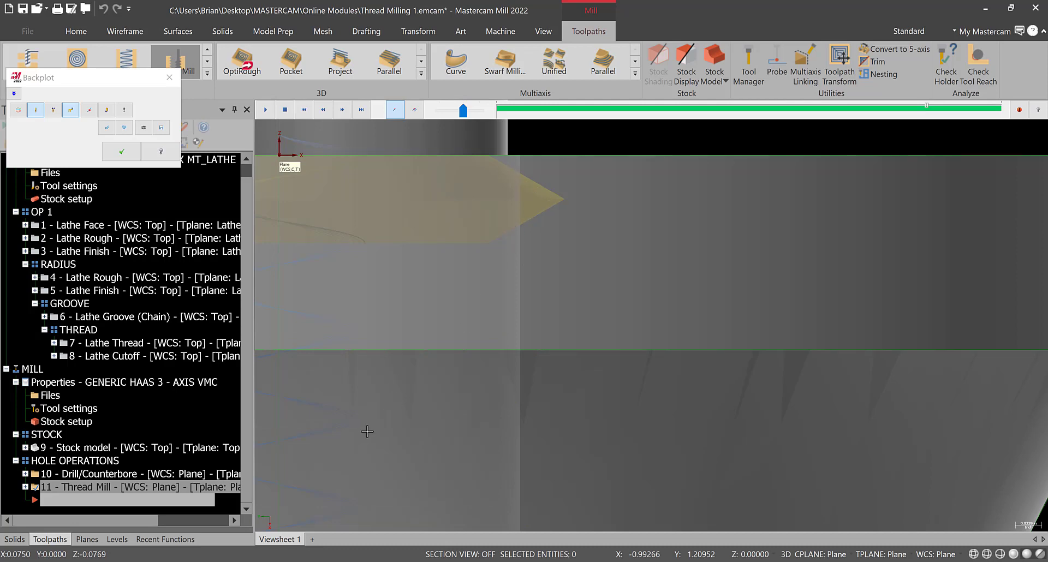
scroll(371, 428, down, 5)
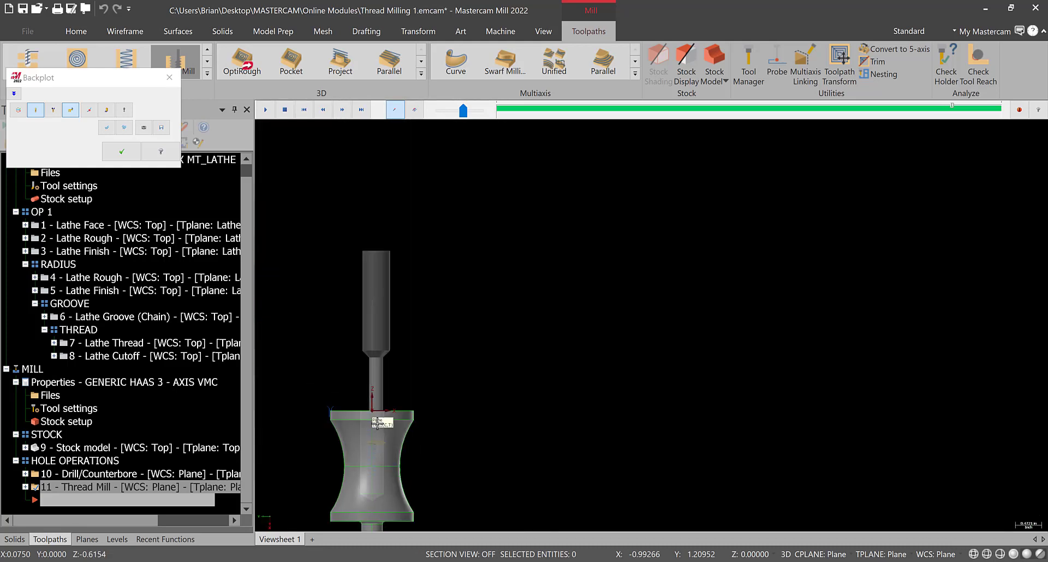
scroll(360, 453, down, 2)
scroll(367, 445, up, 6)
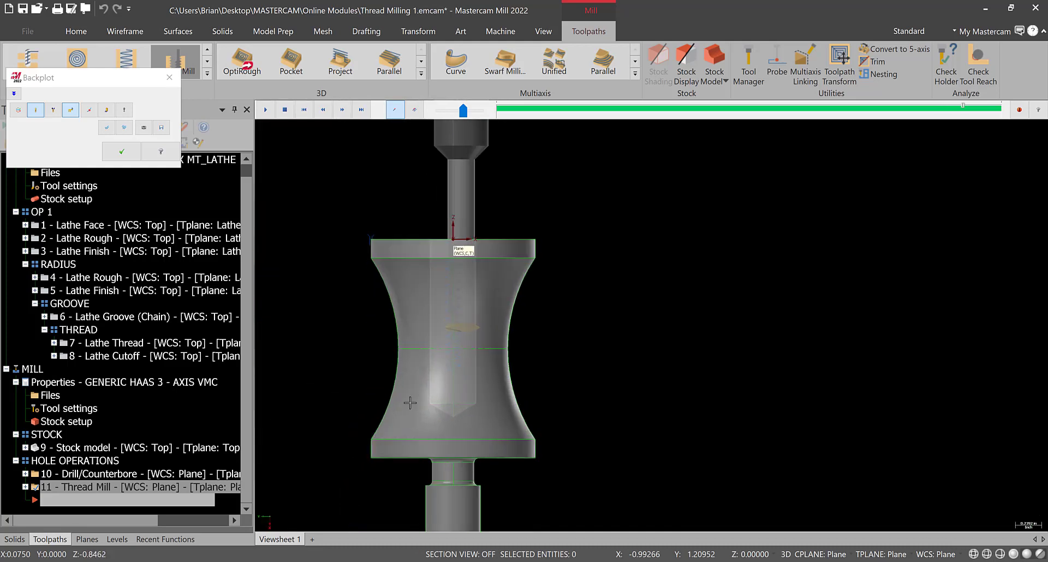
click(169, 77)
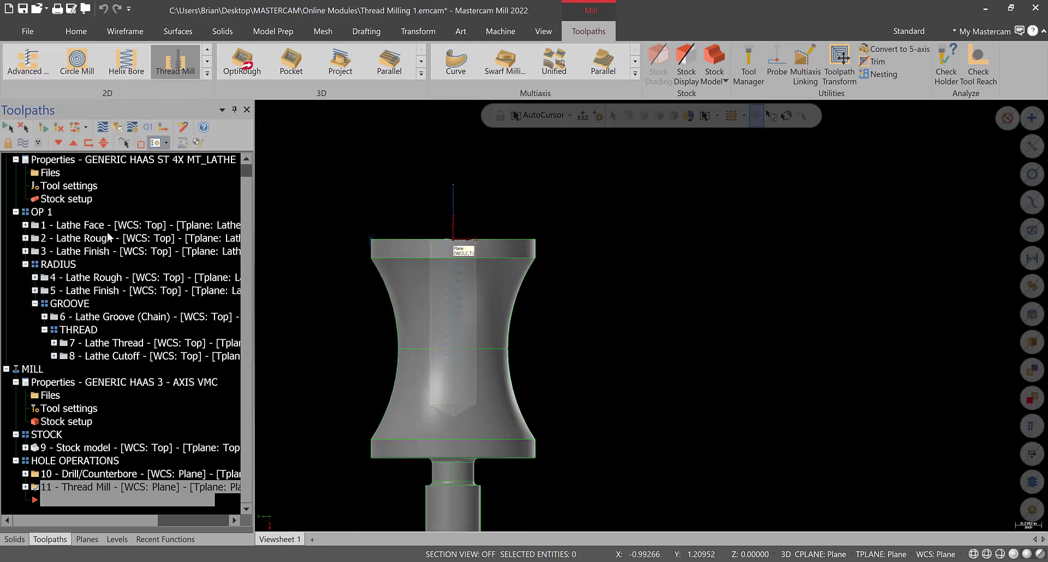
Select the whole MILL group and open its operations in the simulator for verification, with the hole in close view.
click(33, 369)
click(140, 144)
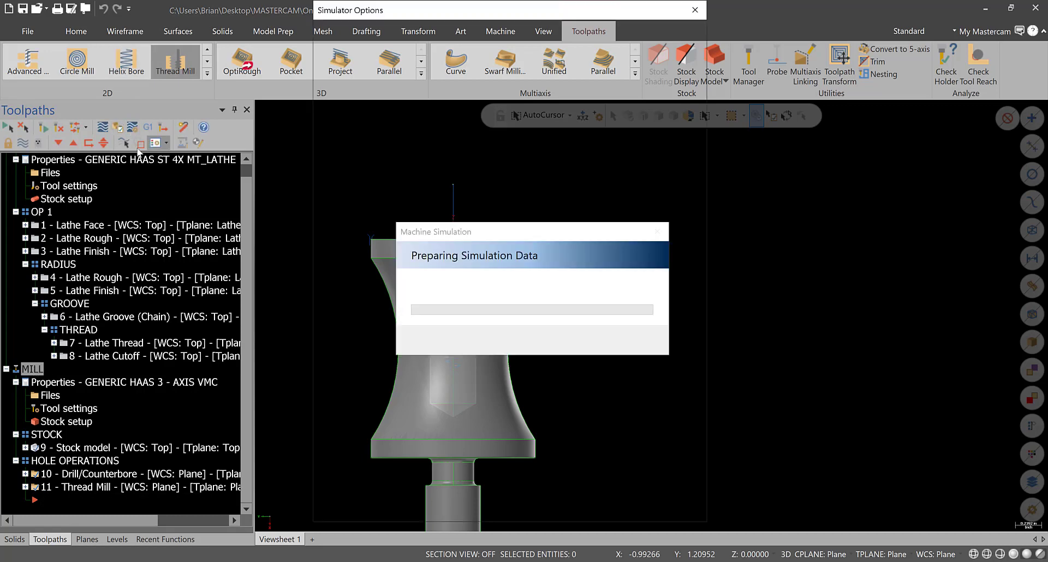
click(603, 512)
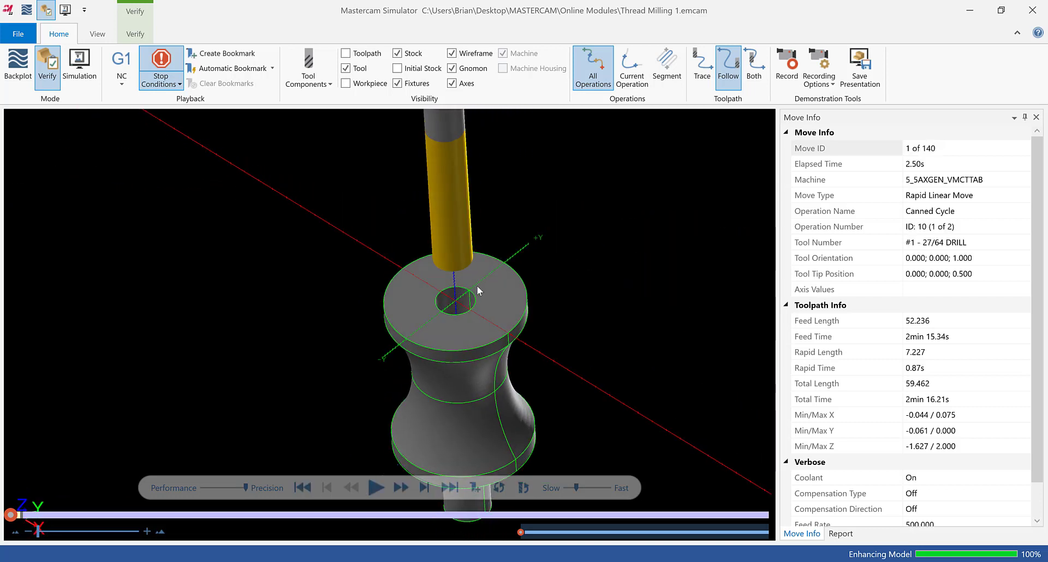
scroll(521, 312, up, 10)
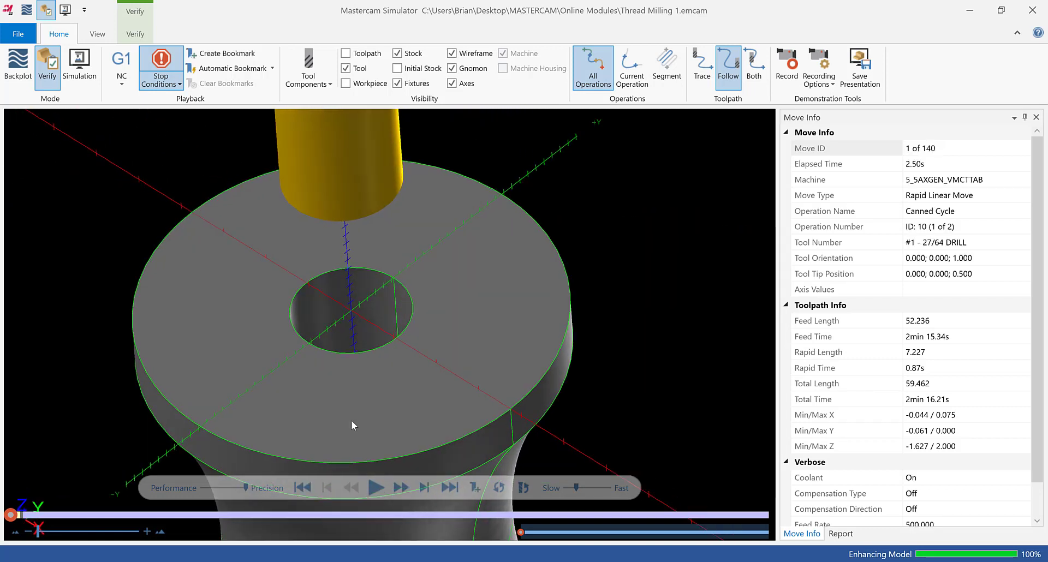
Simulate the 27/64 drilling operation, then slow the playback and run the start of the thread milling.
click(375, 491)
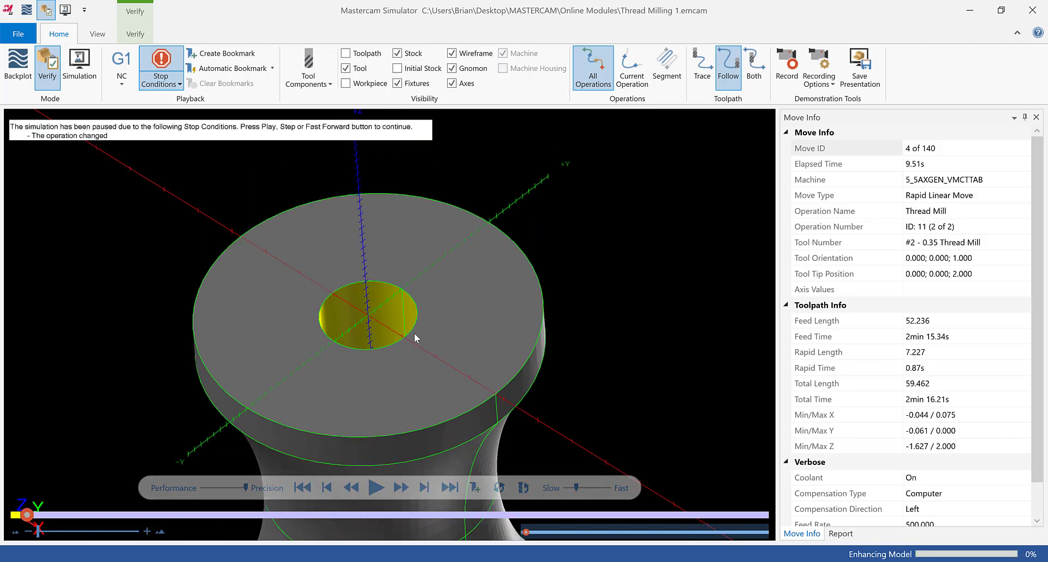
scroll(415, 337, up, 2)
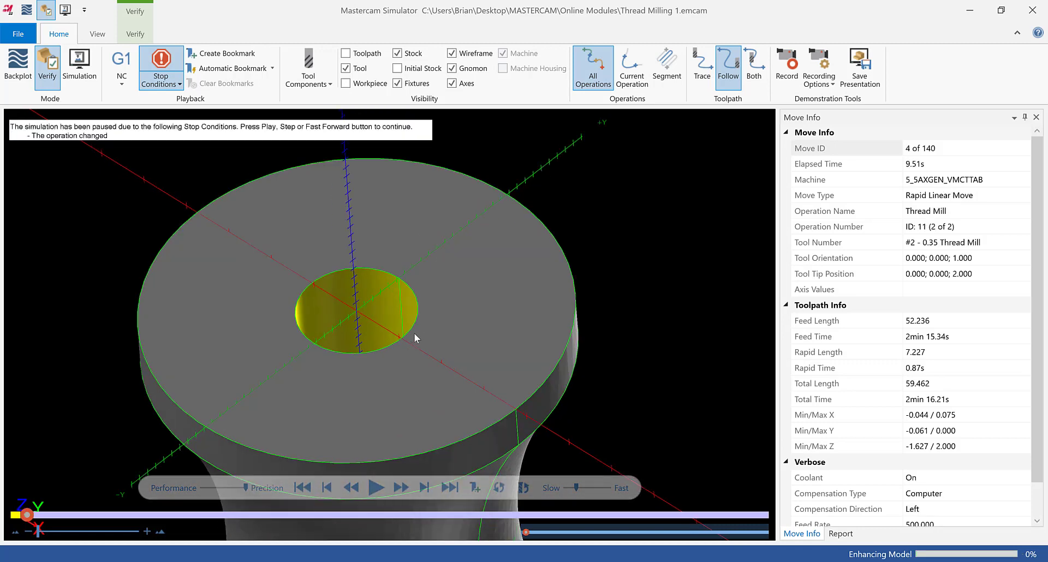
click(566, 488)
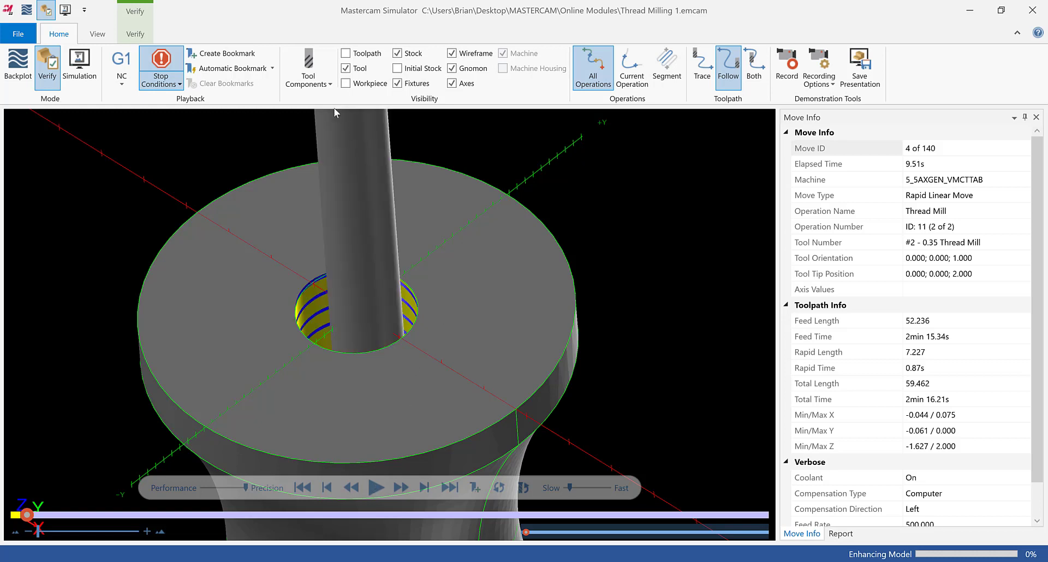
click(375, 491)
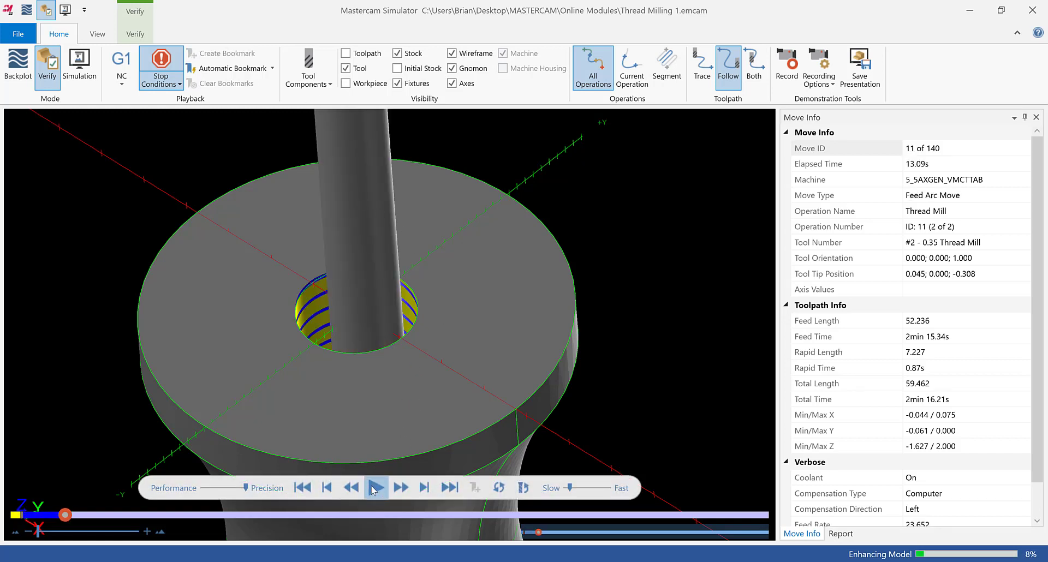
click(375, 491)
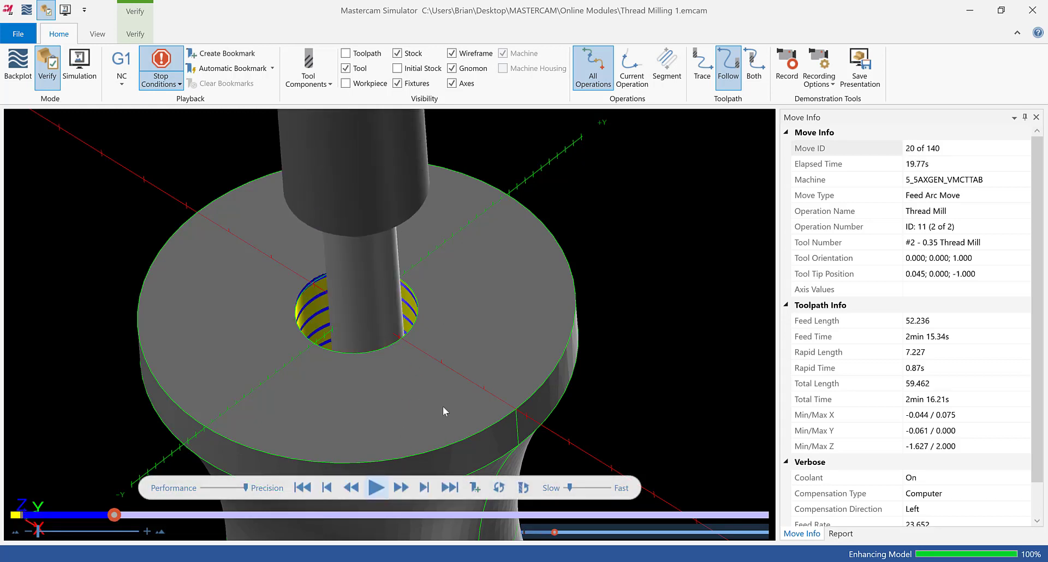
Step the thread milling simulation backwards and rewind it to the first move of the drilling operation.
key(b)
key(b)
key(b)
key(b)
key(b)
key(b)
key(b)
key(b)
key(b)
key(b)
key(b)
key(b)
key(b)
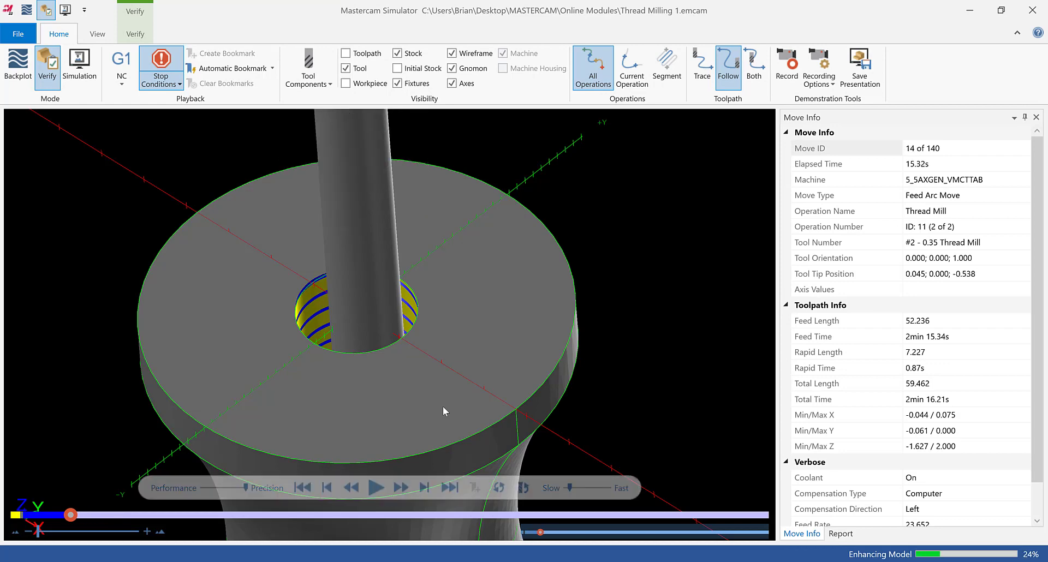
scroll(399, 322, up, 5)
scroll(399, 316, up, 1)
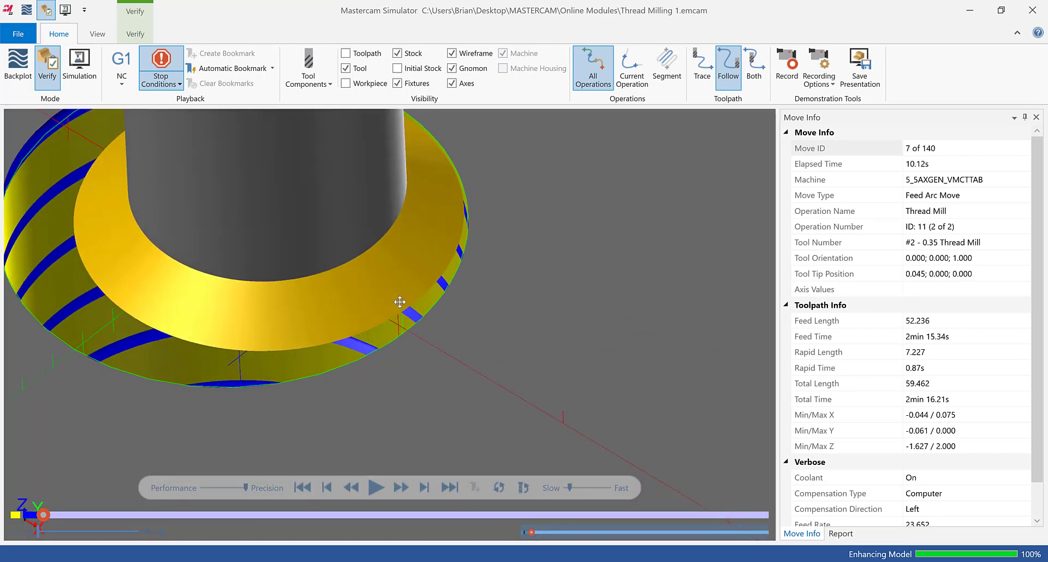
key(r)
key(r)
scroll(379, 315, down, 3)
scroll(380, 318, down, 3)
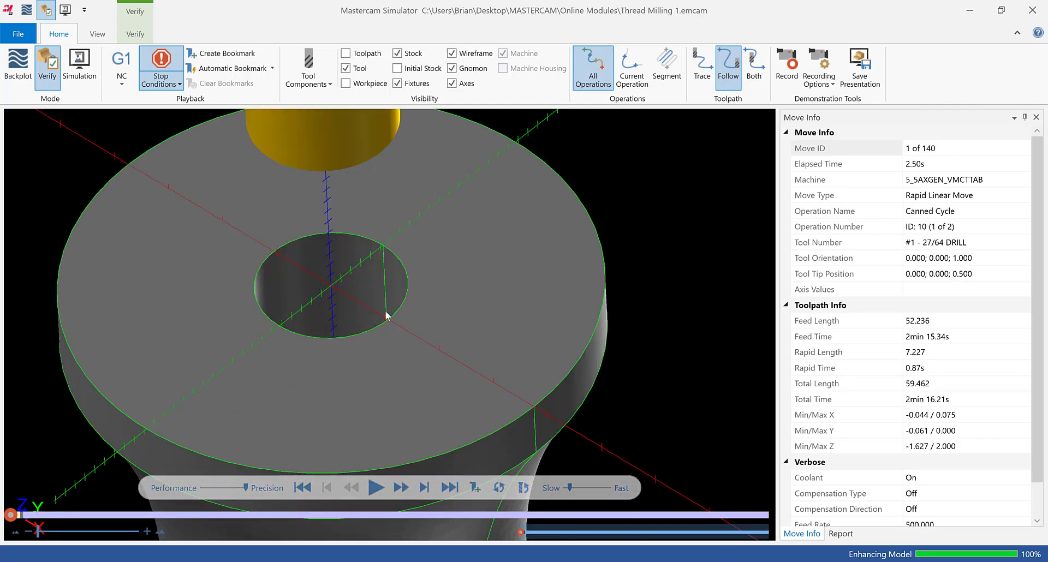
Replay the drilling simulation and start the first thread milling pass with a close view of the hole.
click(376, 487)
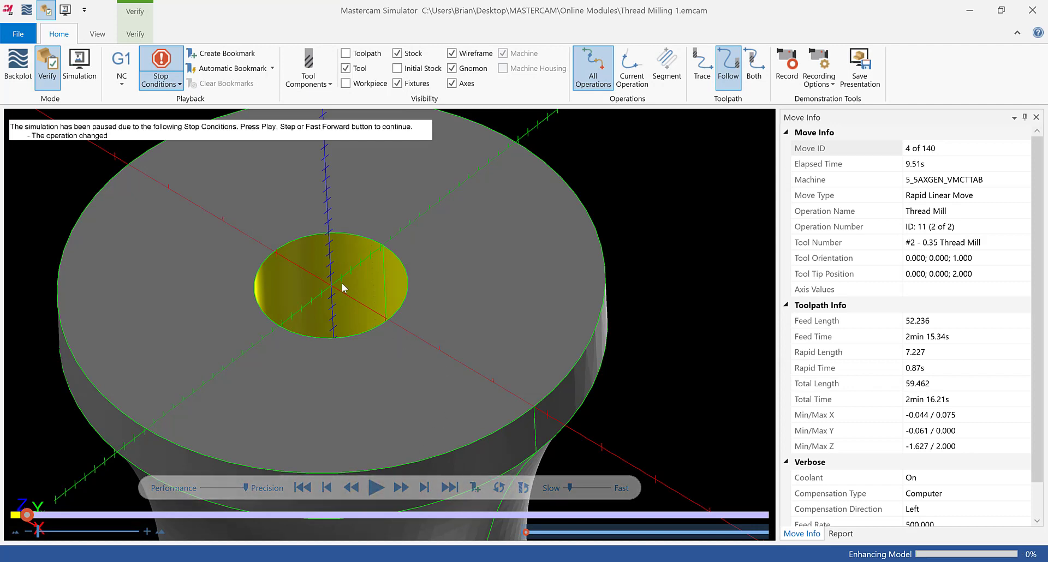
scroll(342, 282, down, 3)
scroll(342, 274, up, 2)
key(s)
key(s)
scroll(329, 292, up, 3)
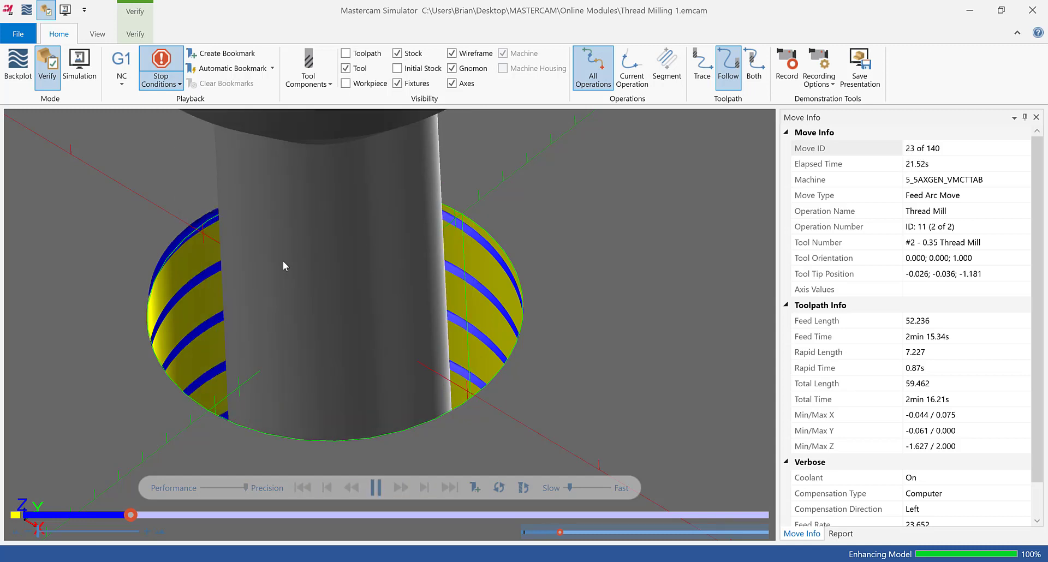
Step through the successive thread milling passes and examine how each one cuts deeper into the hole wall.
key(s)
key(s)
key(s)
key(s)
key(s)
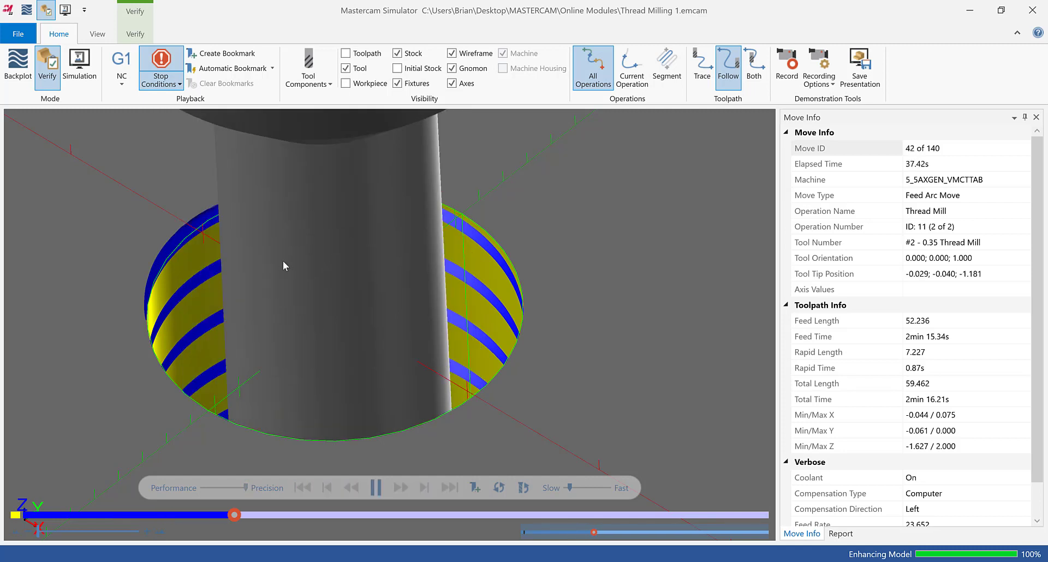
key(s)
key(s)
key(s)
key(s)
key(s)
key(s)
key(s)
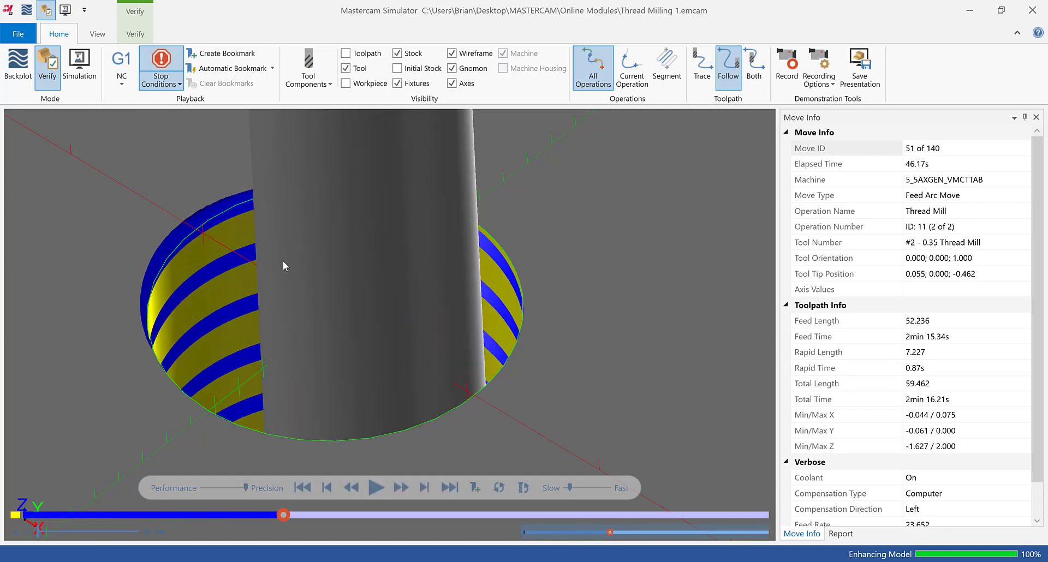
key(s)
key(s)
key(s)
key(s)
key(s)
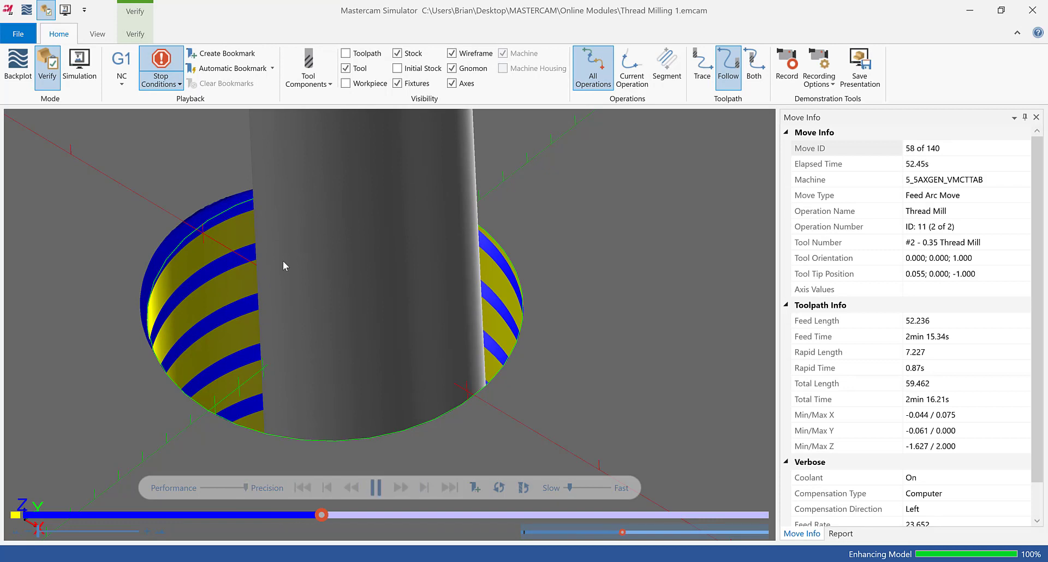
key(s)
key(s)
key(s)
key(s)
key(s)
key(s)
key(s)
key(s)
key(s)
key(s)
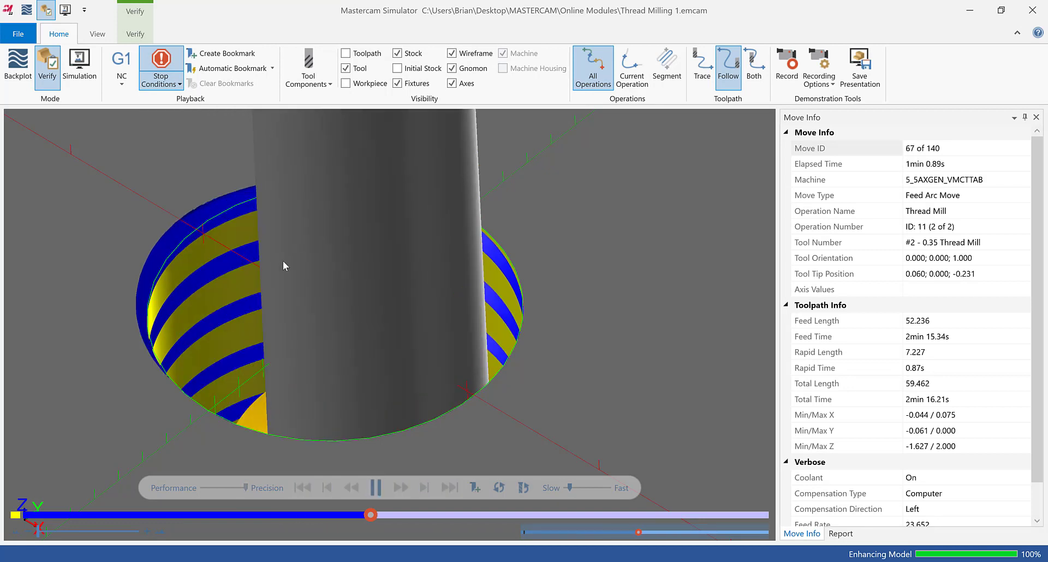
key(s)
key(s)
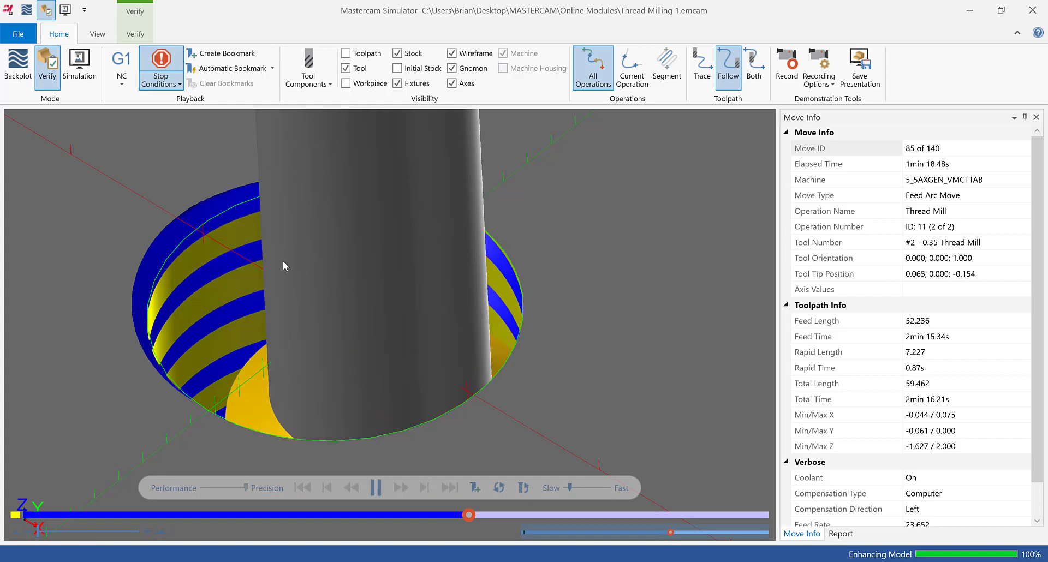
key(s)
key(s)
key(s)
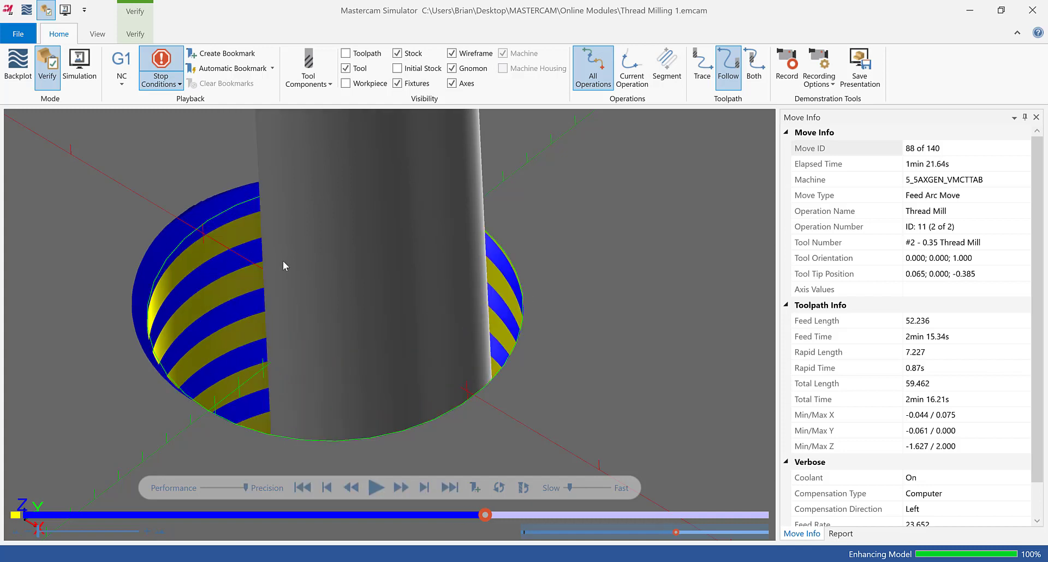
key(s)
key(s)
Play the remaining thread milling passes and the tool retract through to the last move of the simulation.
key(r)
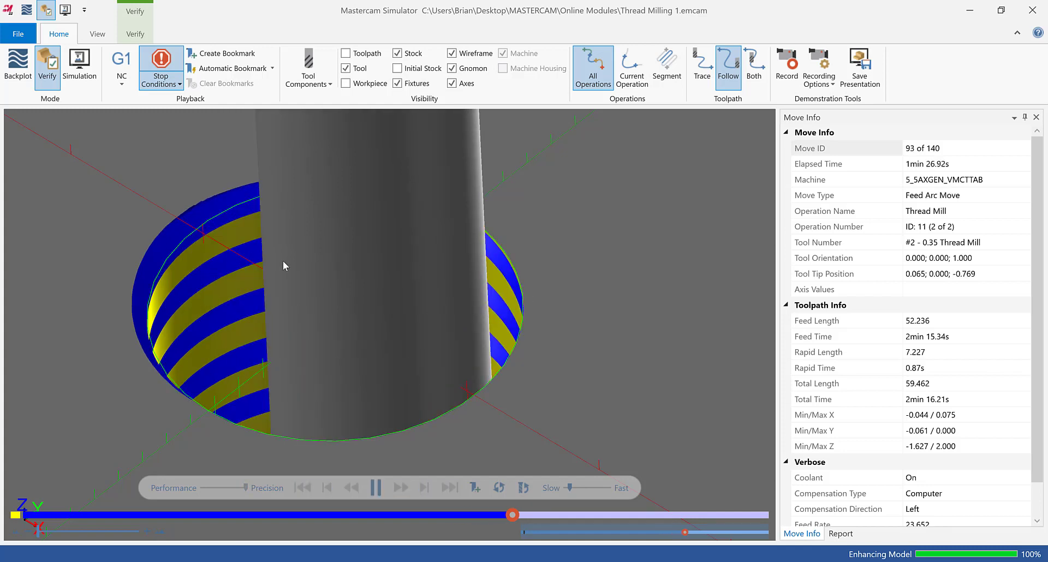
key(r)
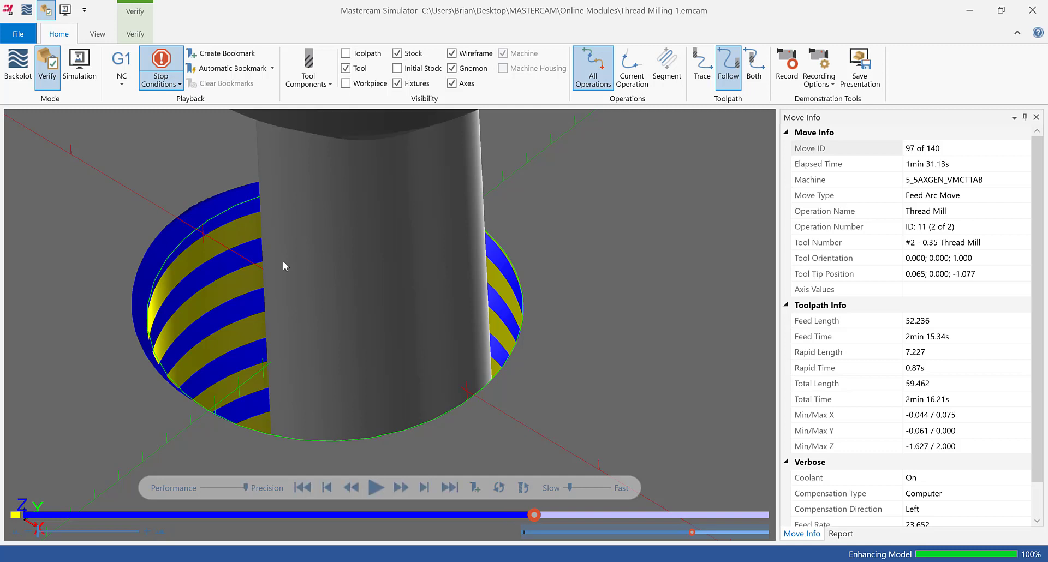
key(r)
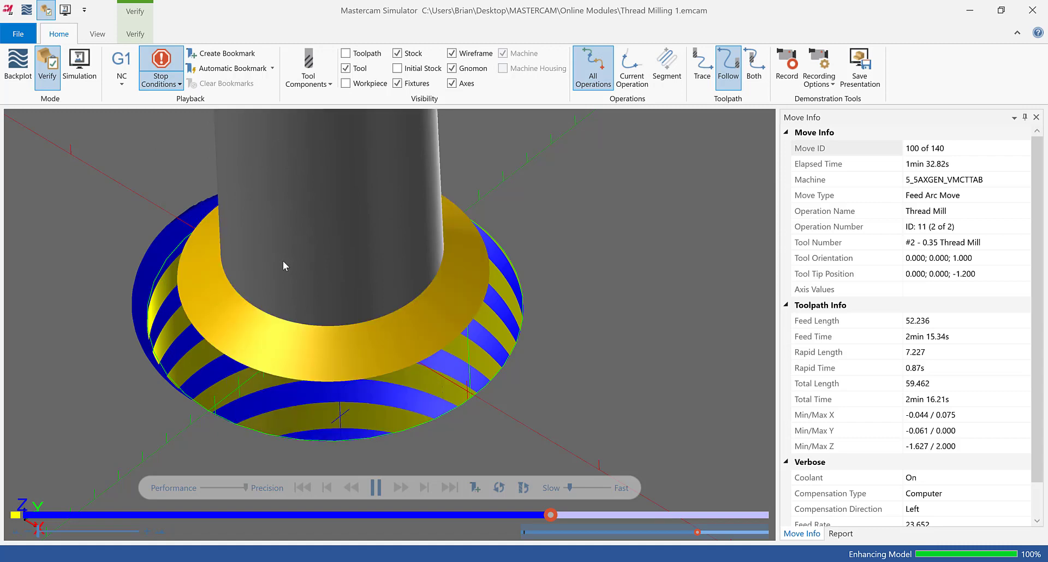
key(r)
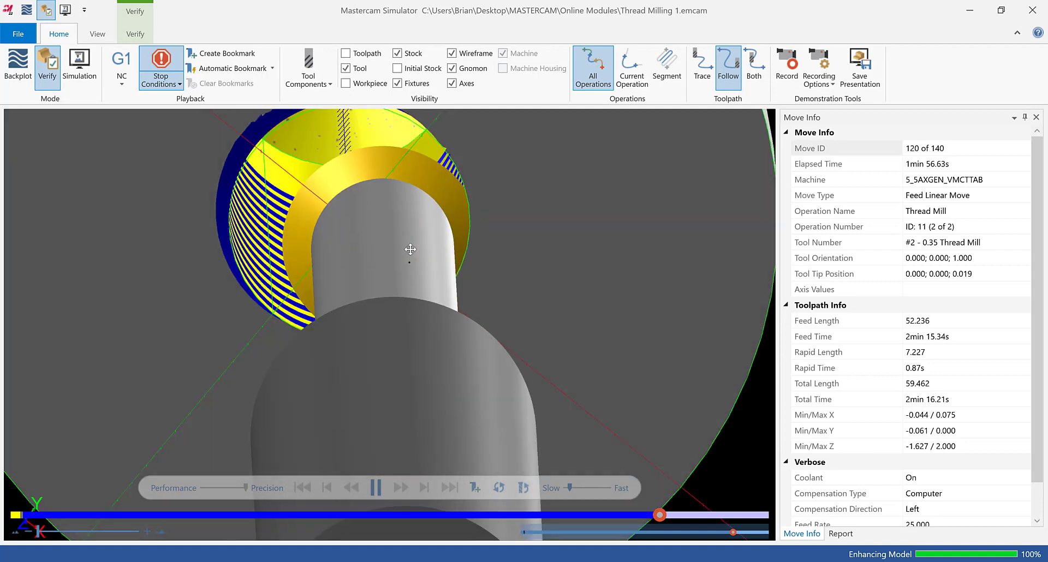
middle_drag(411, 249, 402, 294)
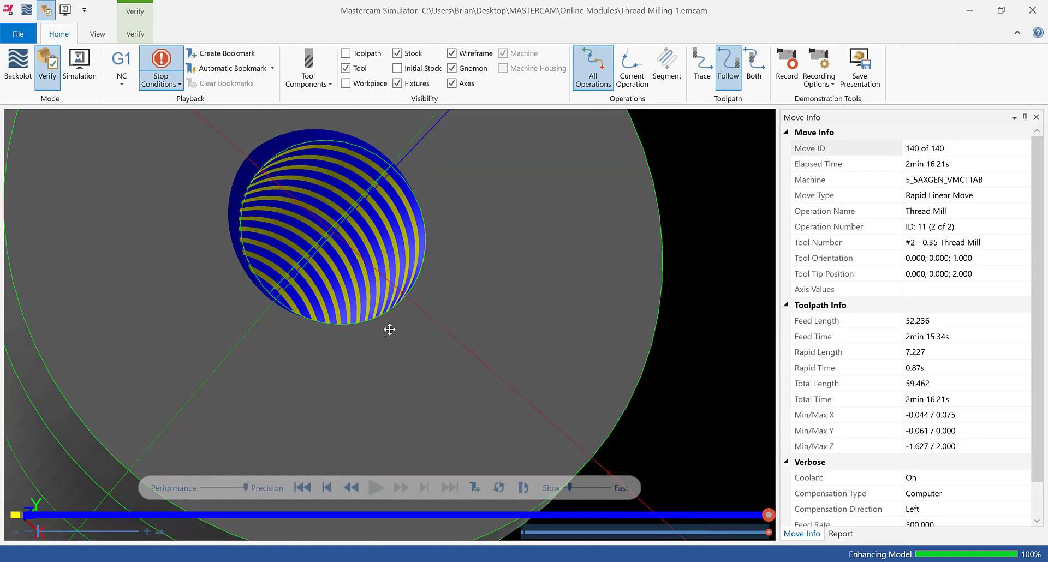
Examine the finished simulated thread along the hole wall and down to the drilled bottom from several angles.
middle_drag(381, 312, 382, 281)
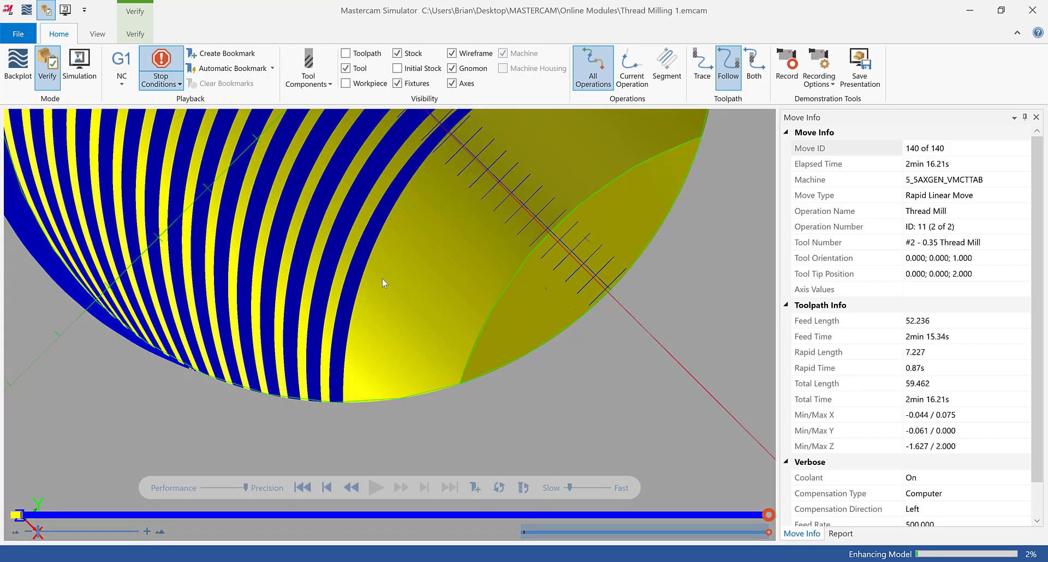
scroll(410, 283, down, 3)
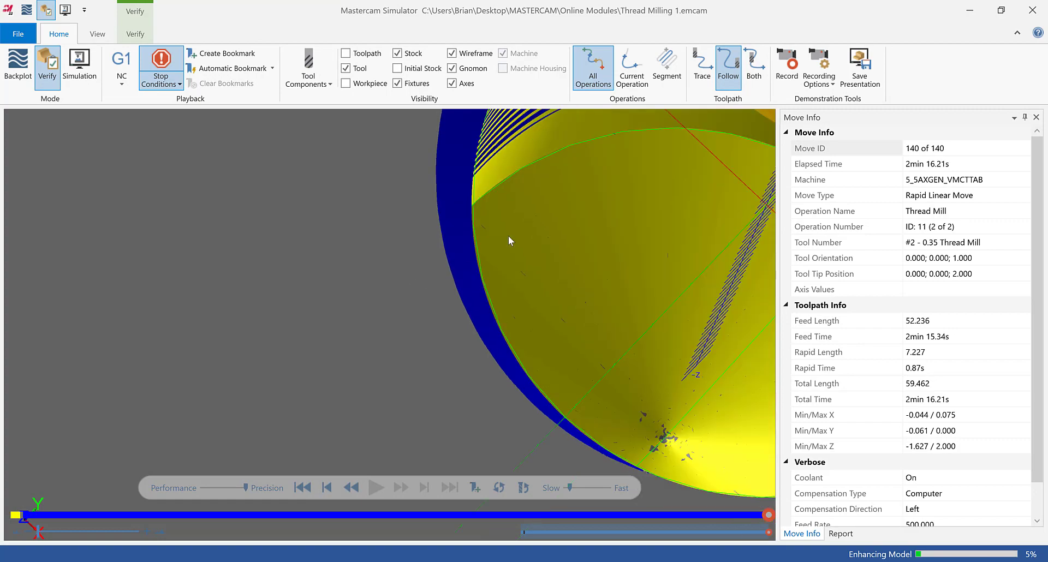
scroll(509, 236, down, 2)
scroll(508, 235, down, 3)
scroll(682, 227, up, 1)
scroll(614, 236, up, 6)
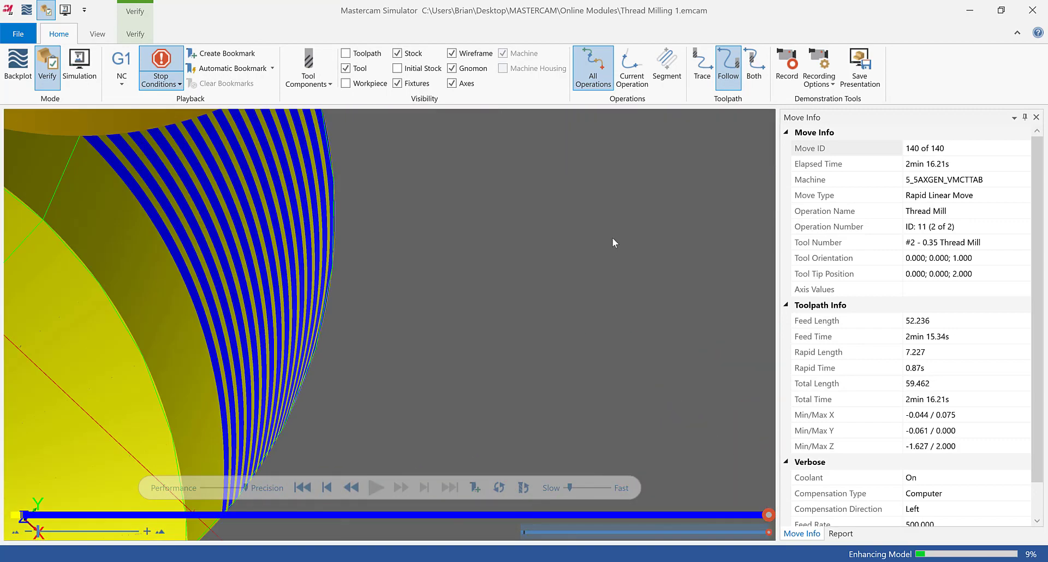
scroll(611, 237, down, 3)
mouse_move(516, 248)
middle_down()
mouse_move(503, 236)
mouse_move(508, 246)
middle_up()
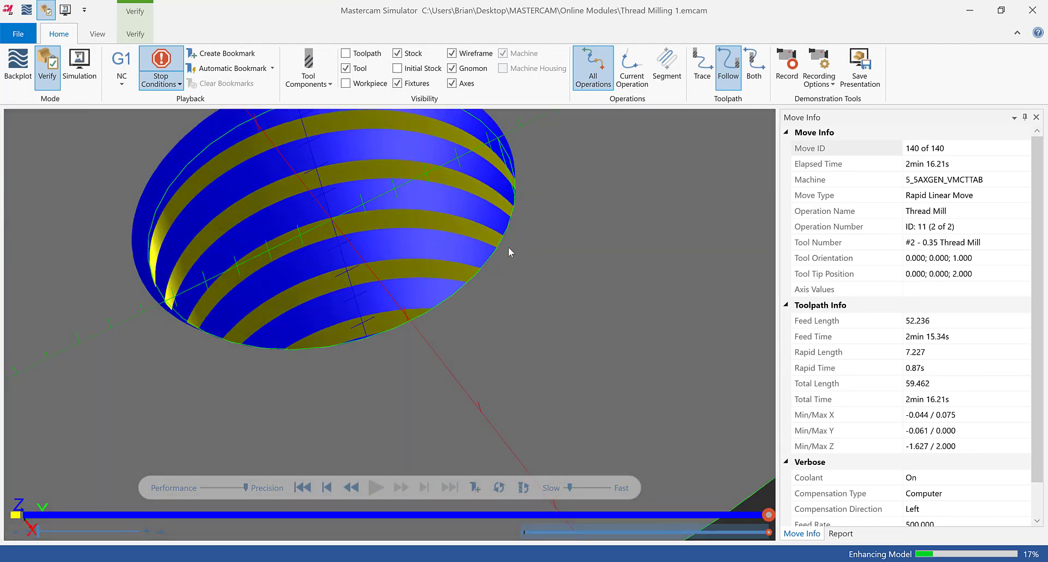
scroll(509, 246, down, 4)
scroll(556, 204, up, 5)
middle_drag(444, 187, 218, 220)
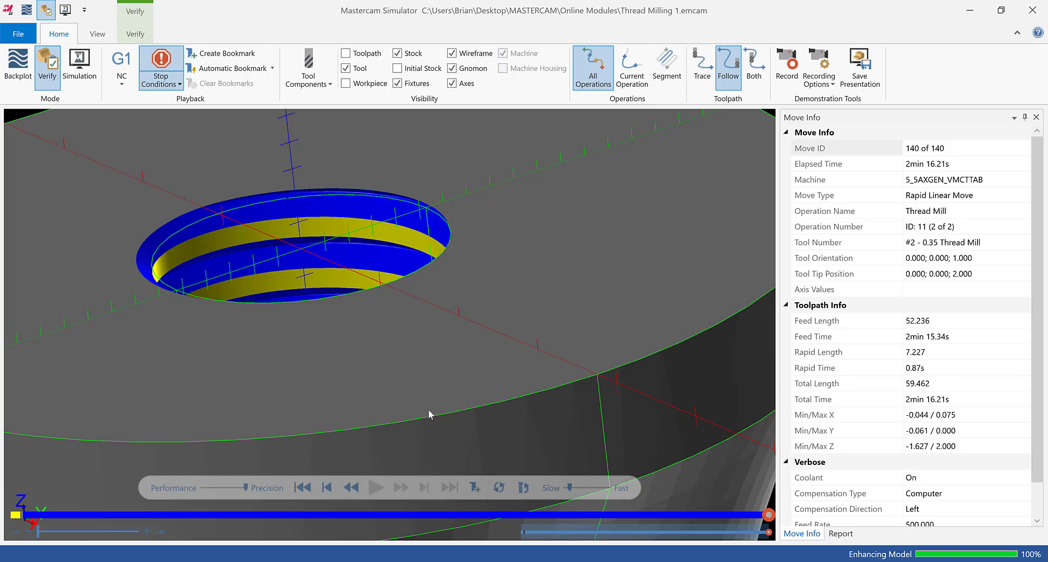
Inspect the thread profile at the hole's mouth and close the simulator to return to the Mastercam part.
scroll(295, 210, down, 3)
scroll(304, 307, up, 2)
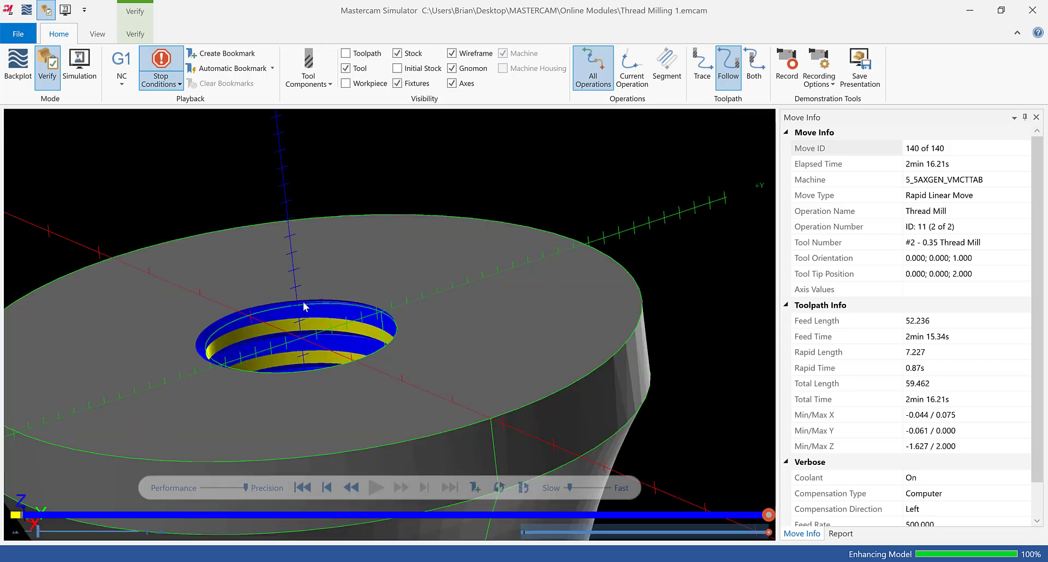
scroll(226, 370, up, 3)
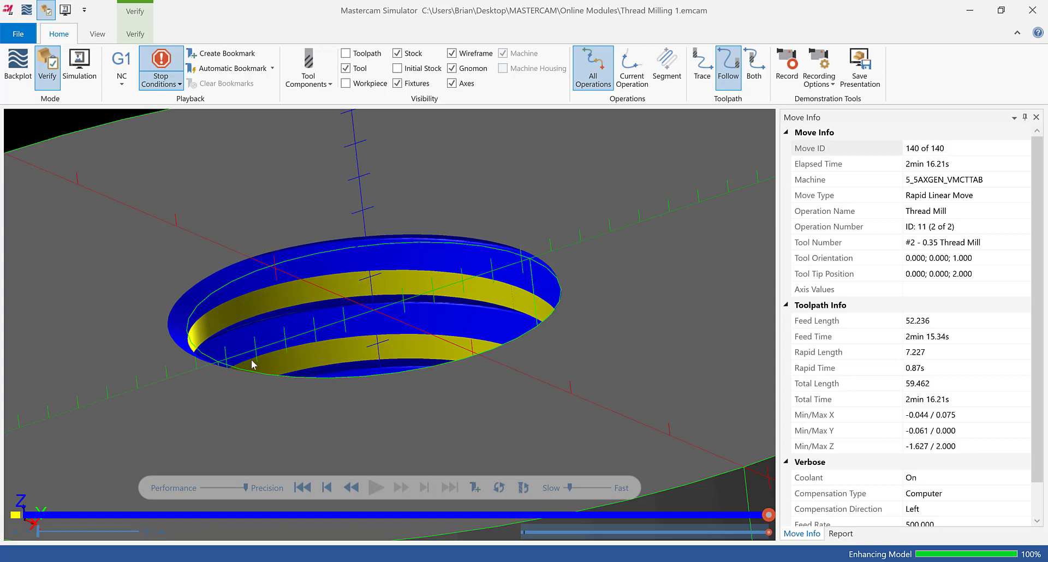
mouse_move(322, 269)
middle_down()
mouse_move(330, 293)
mouse_move(325, 273)
middle_up()
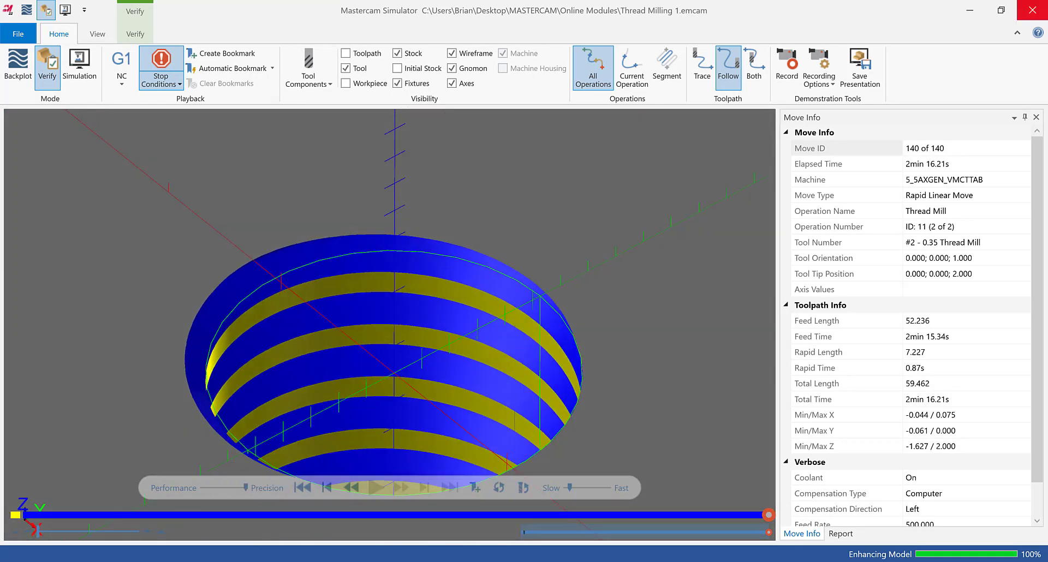
click(1032, 9)
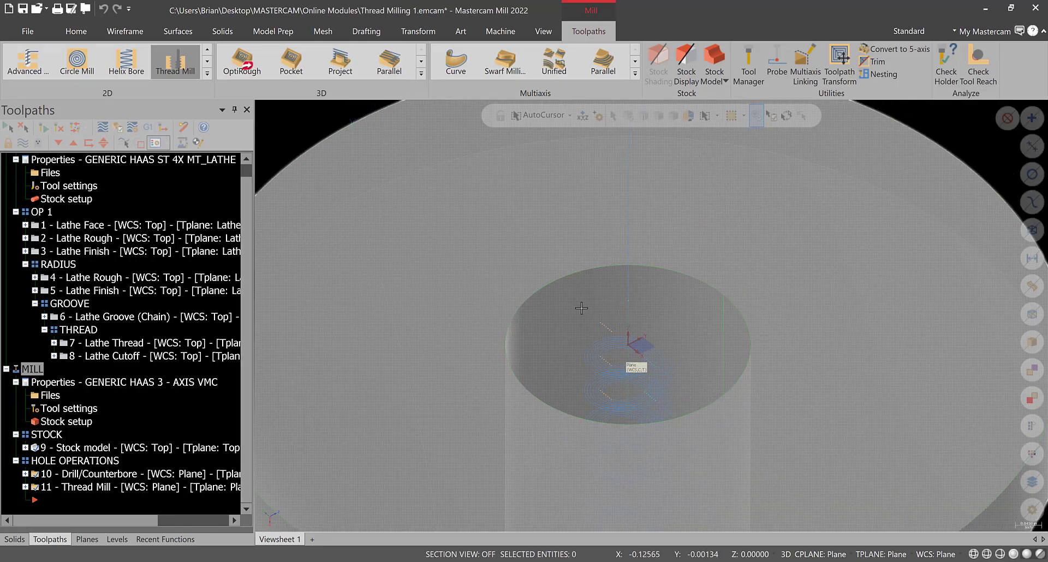
Examine the whole part and the thread mill toolpath inside its central hole.
scroll(581, 309, down, 4)
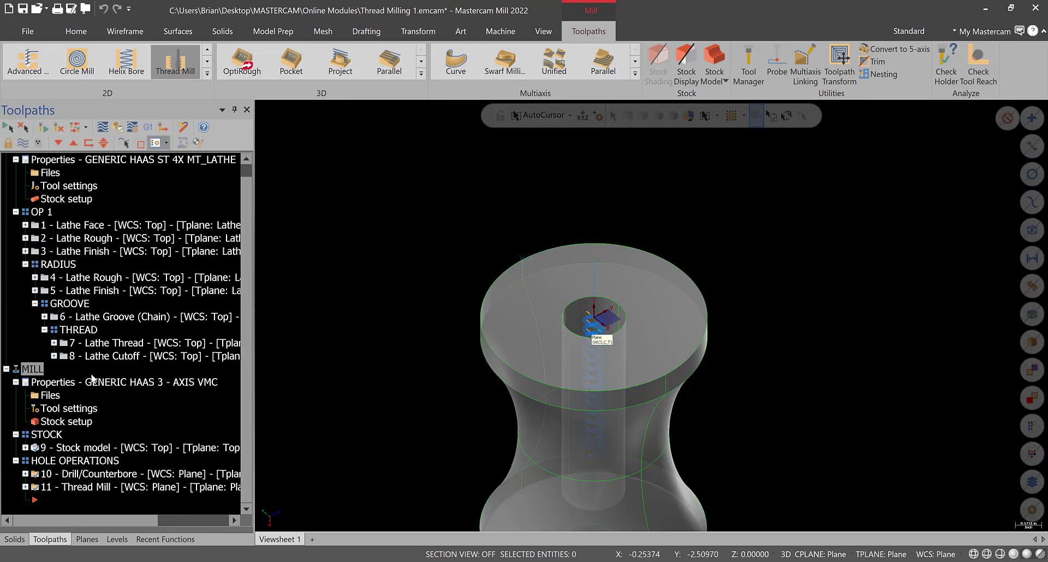
scroll(524, 313, down, 4)
scroll(612, 327, up, 2)
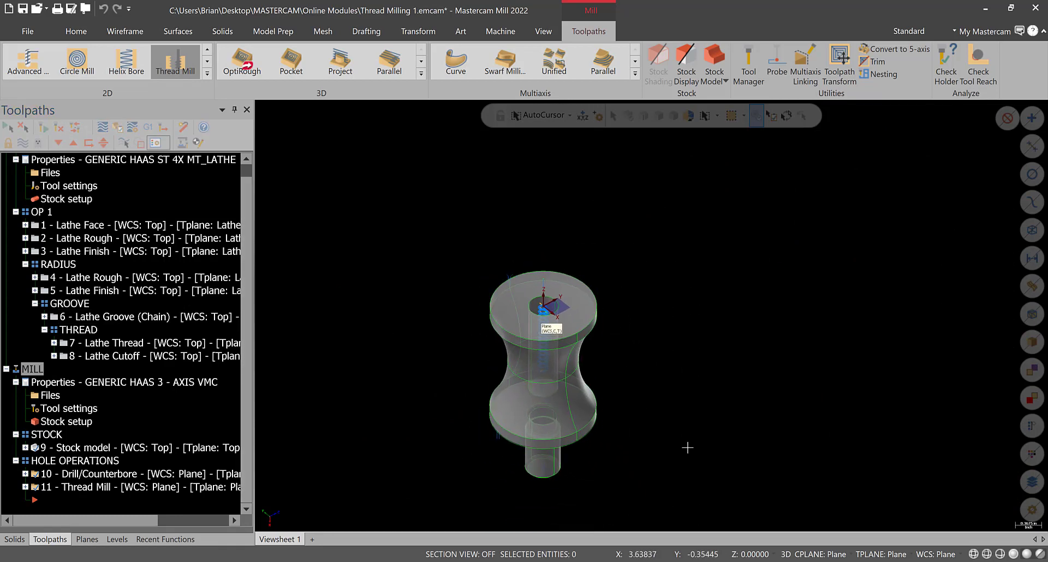
scroll(624, 440, up, 3)
mouse_move(474, 313)
middle_down()
mouse_move(474, 285)
mouse_move(474, 296)
middle_up()
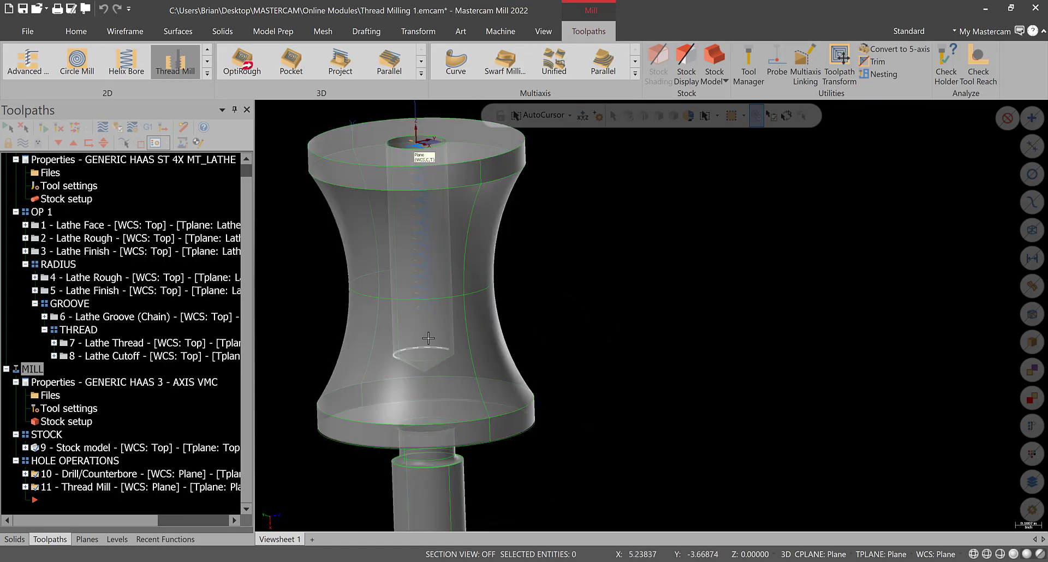
middle_drag(436, 256, 440, 272)
scroll(440, 273, down, 6)
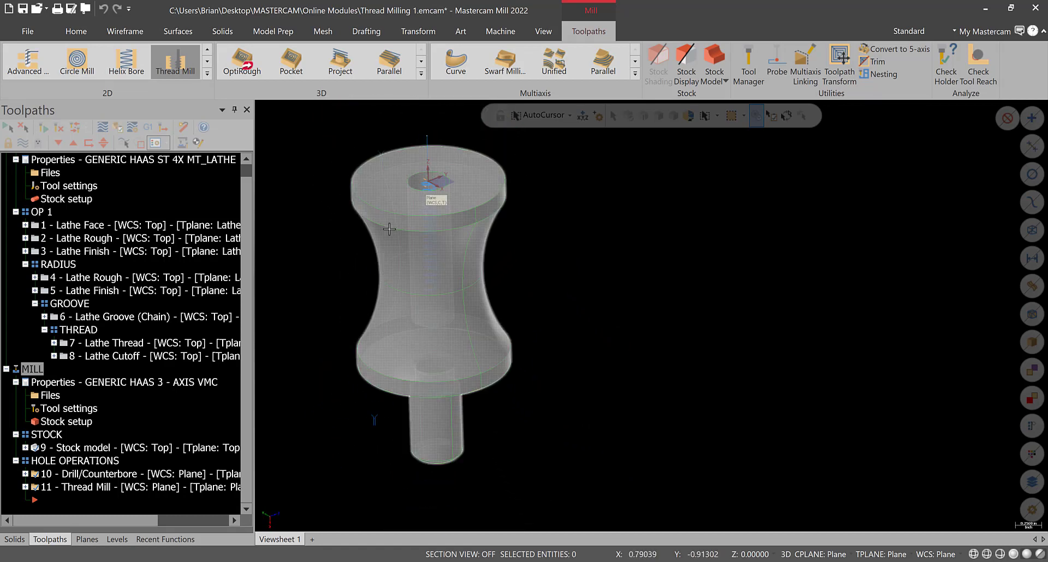
scroll(428, 237, up, 3)
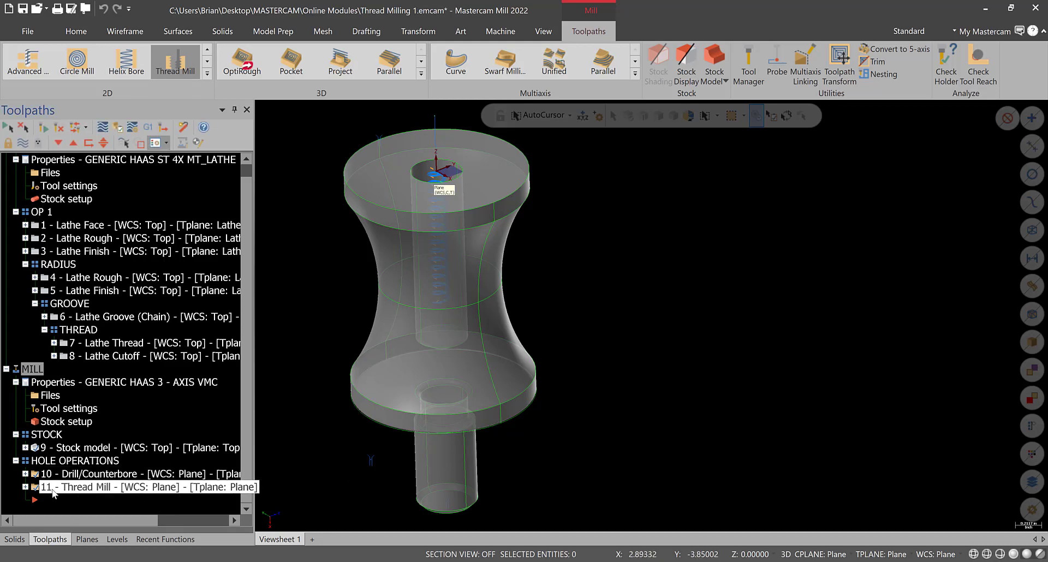